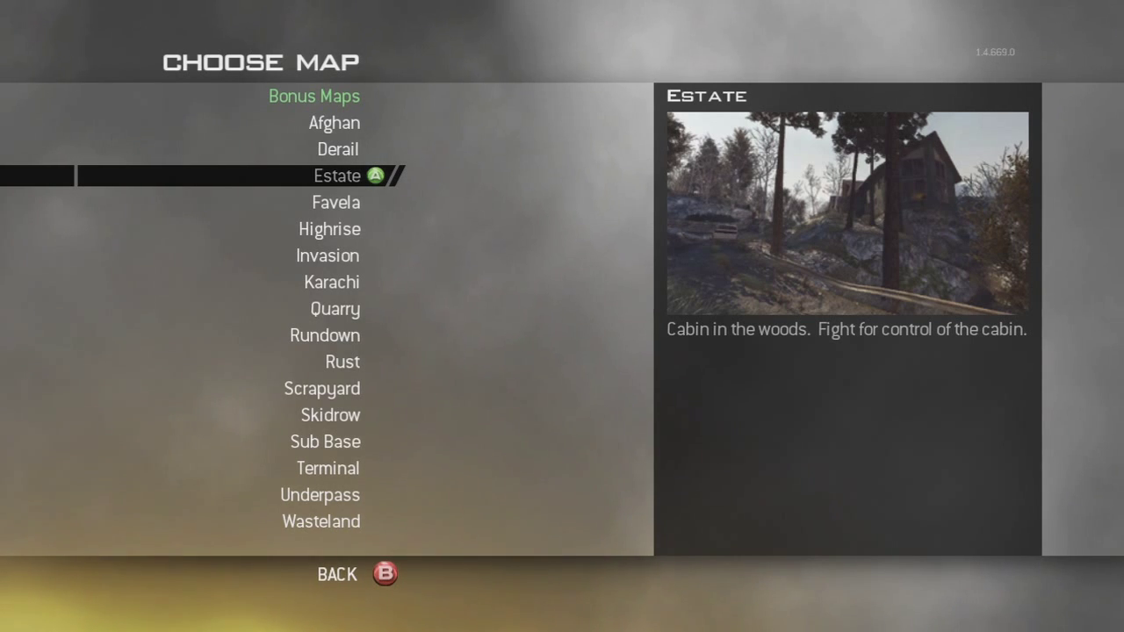
Set the private match map to Estate and the game mode to Free-for-all
key("Return")
key("Down")
key("Return")
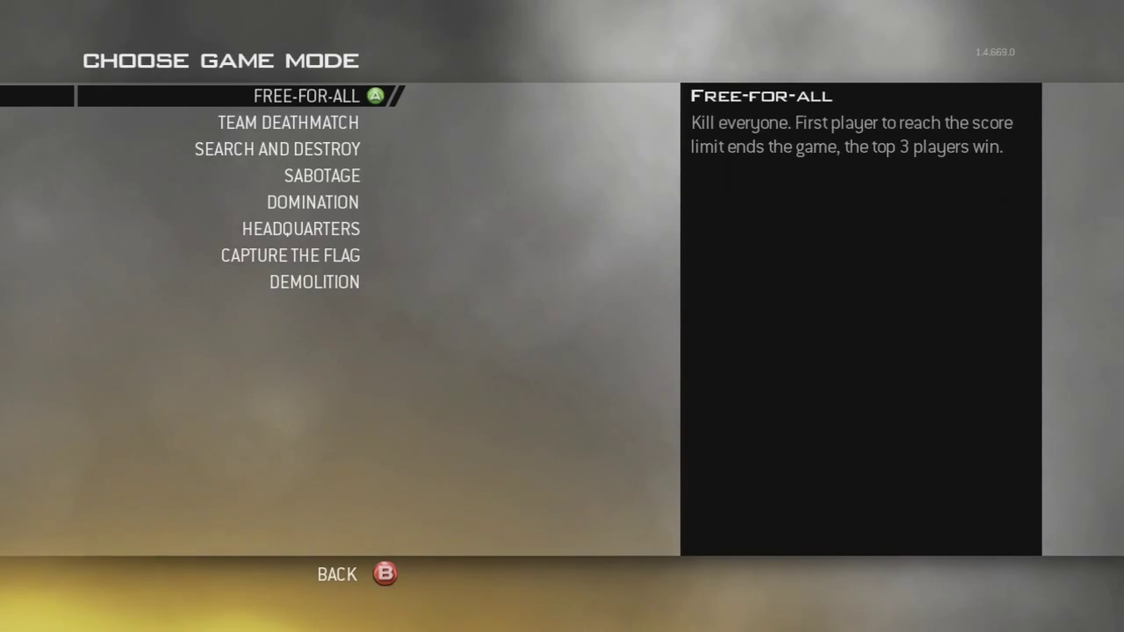
key("Return")
key("Down")
Set both Time Limit and Score Limit to Unlimited in the Free-for-all rules
key("Return")
key("Return")
key("Up")
key("Up")
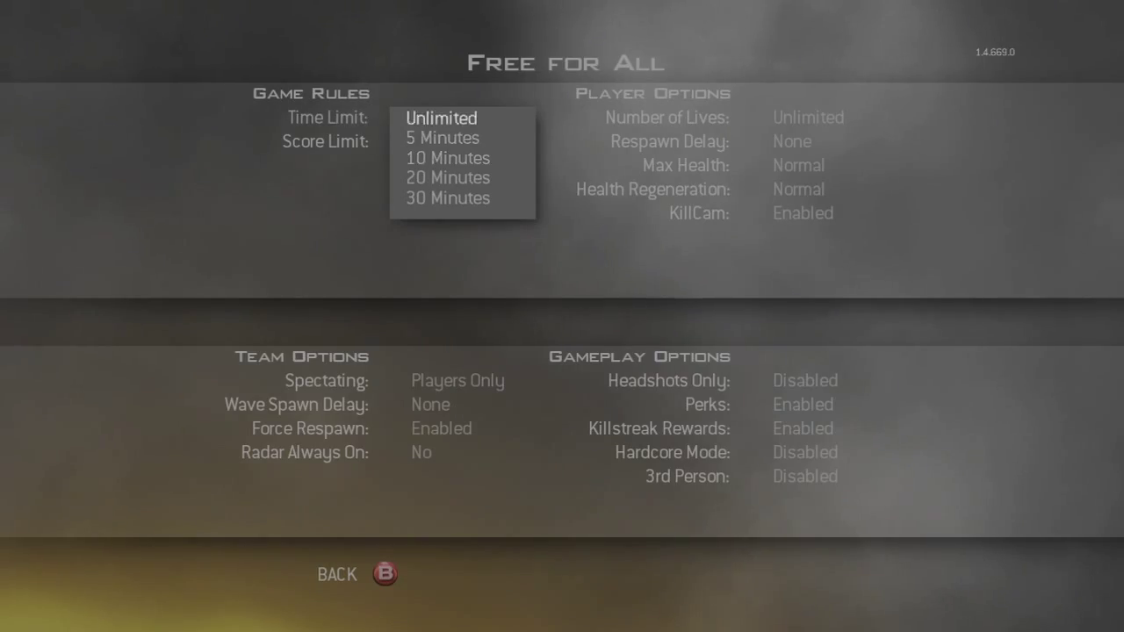
key("Return")
key("Down")
key("Return")
key("Up")
key("Up")
key("Return")
key("Up")
key("Right")
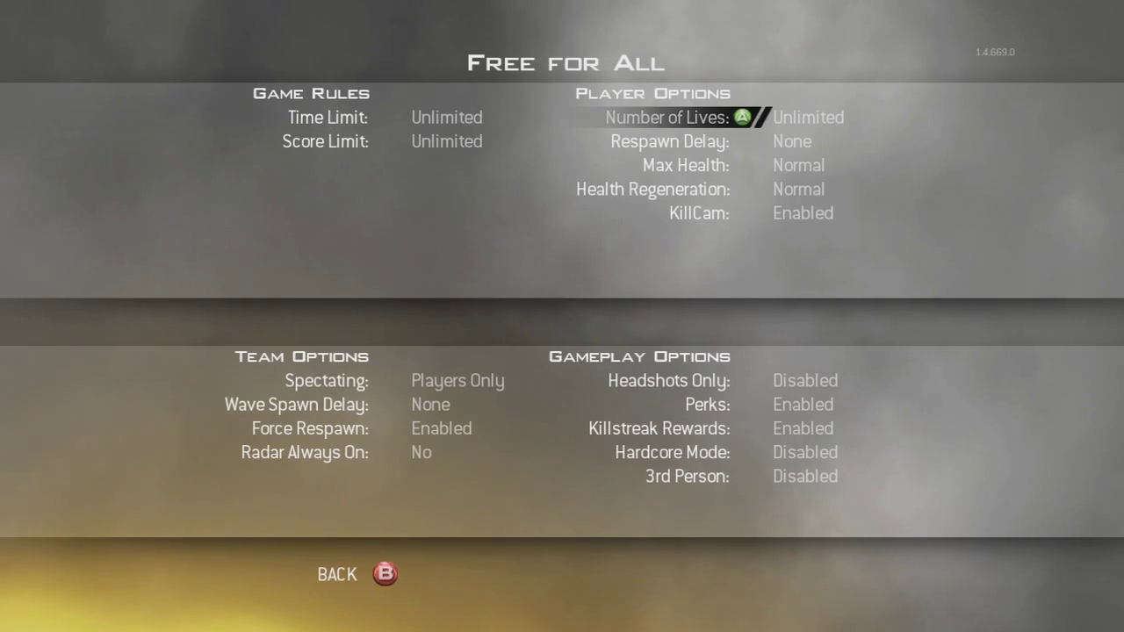
key("Down")
key("Down")
Turn Hardcore Mode to Enabled in the game rules
key("Down")
key("Down")
key("Down")
key("Down")
key("Down")
key("Down")
key("Return")
key("Down")
key("Return")
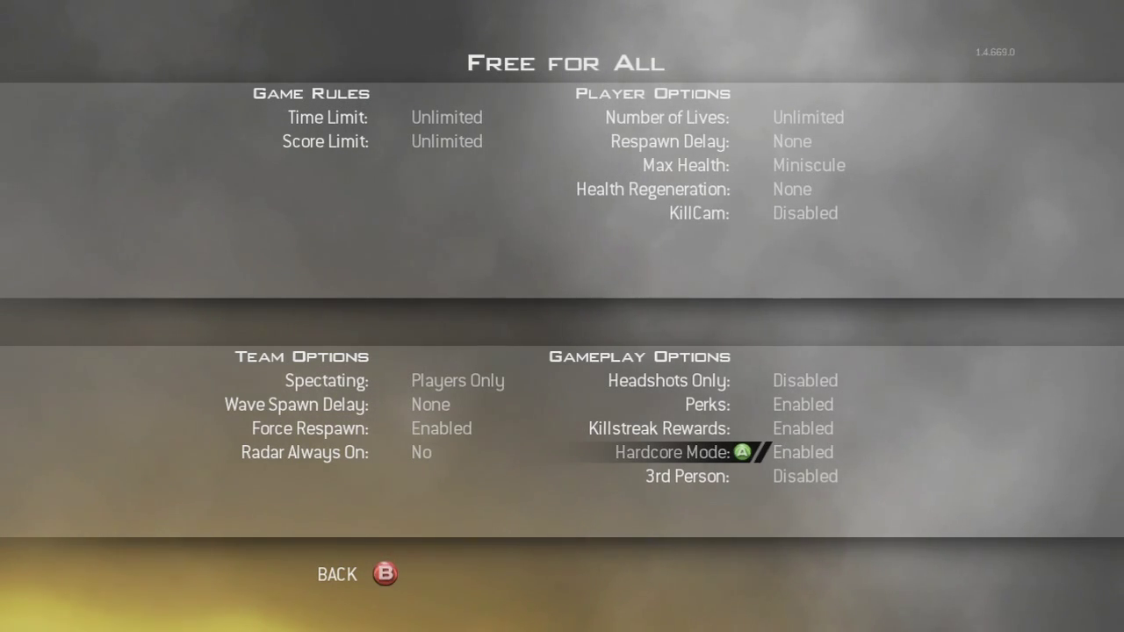
key("Down")
key("Right")
key("Down")
key("Return")
Keep Max Health at Normal, leave the rules and bring up the custom classes list
key("Down")
key("Down")
key("Return")
key("Escape")
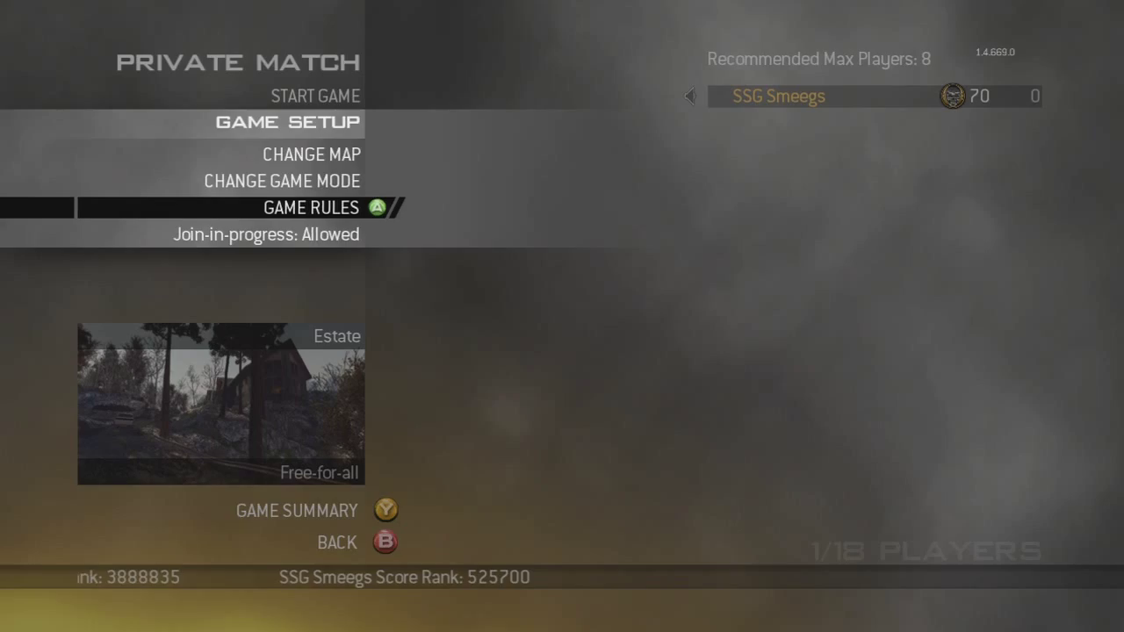
key("Escape")
key("Down")
key("Return")
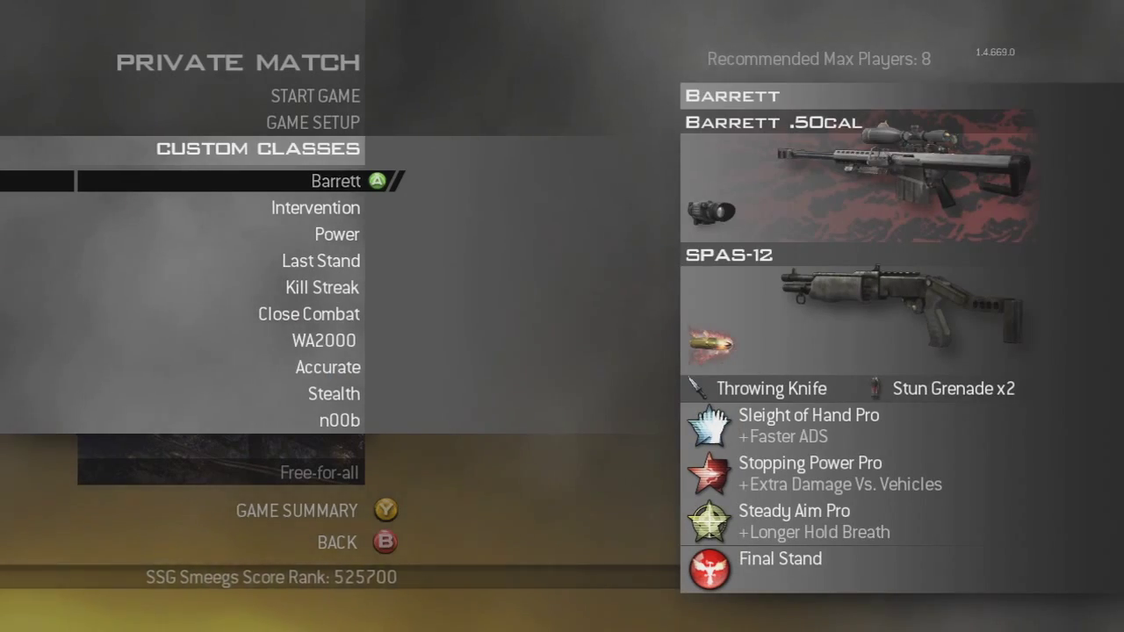
key("Down")
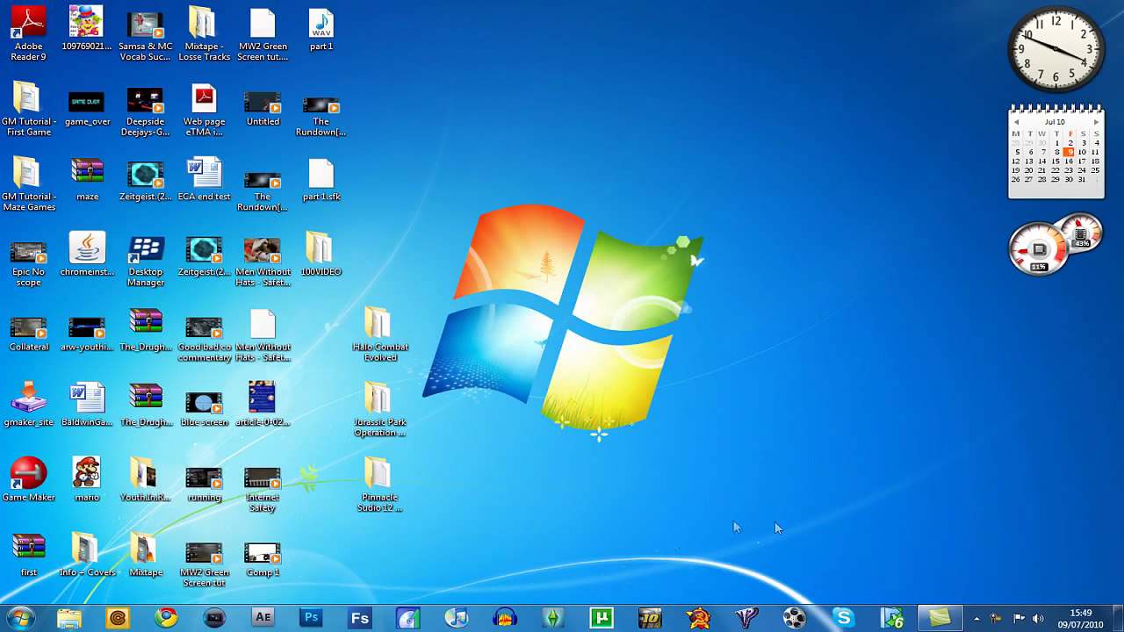
Launch Vegas Pro 9 and start a new empty project
left_click(215, 619)
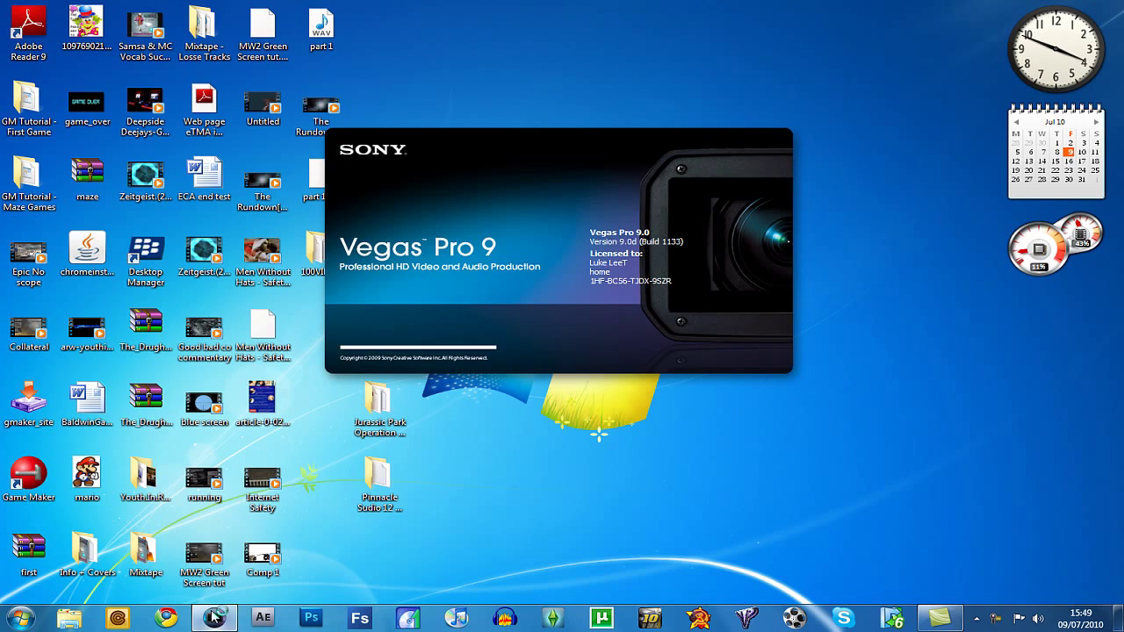
mouse_move(226, 622)
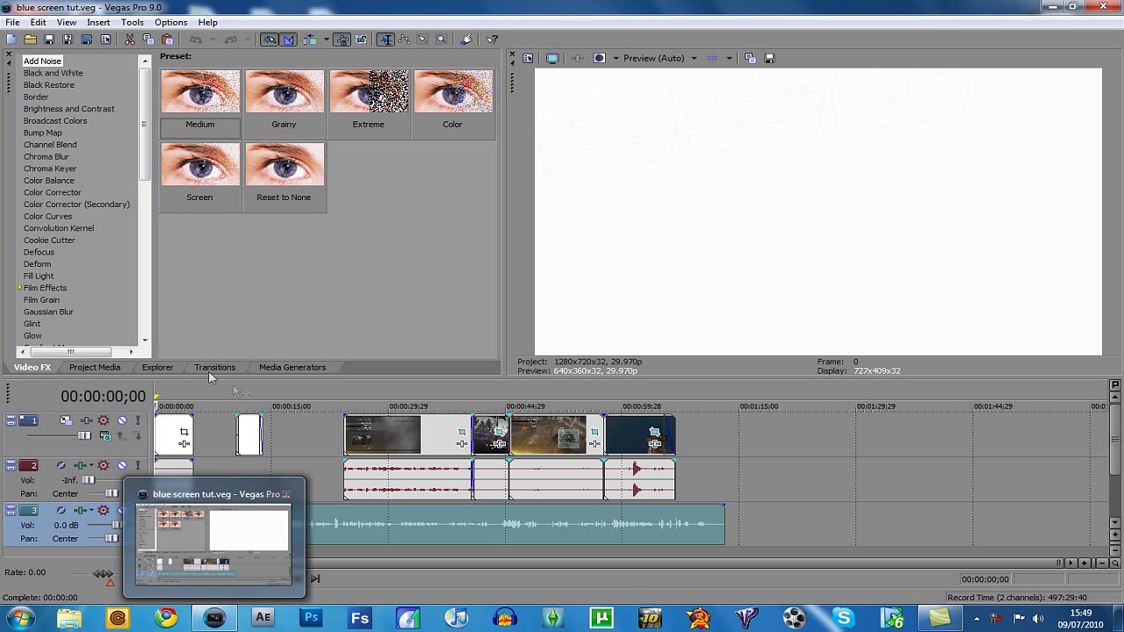
left_click(11, 39)
Add the MW2 Green Screen tut video to the timeline and preview frames near 1:43 and 1:56
key("super+Down")
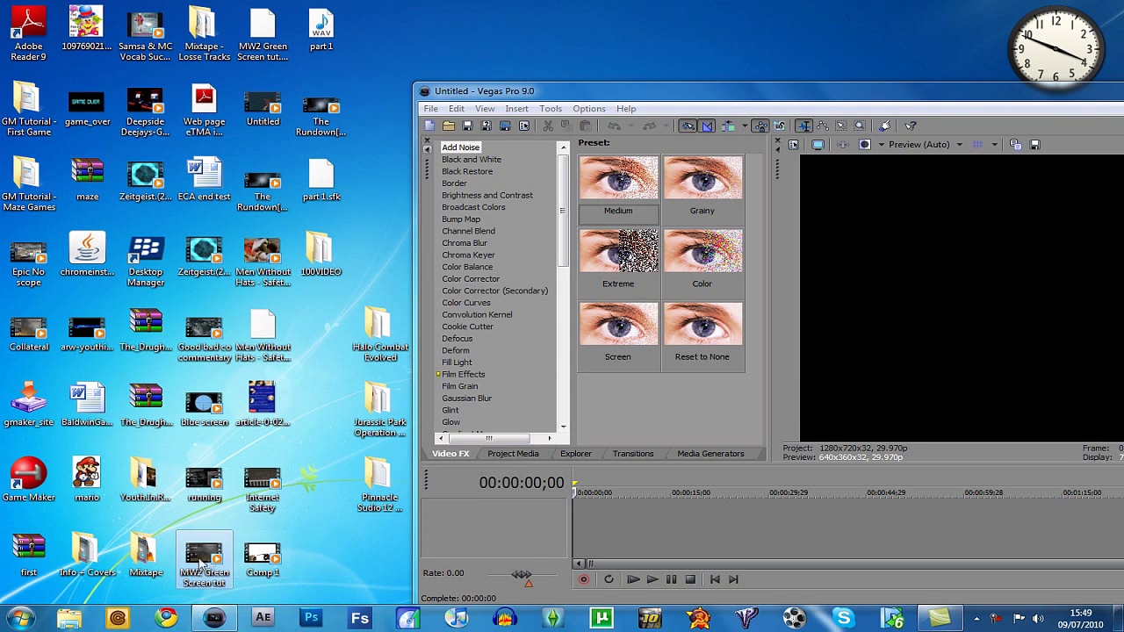
left_click_drag(198, 567, 583, 509)
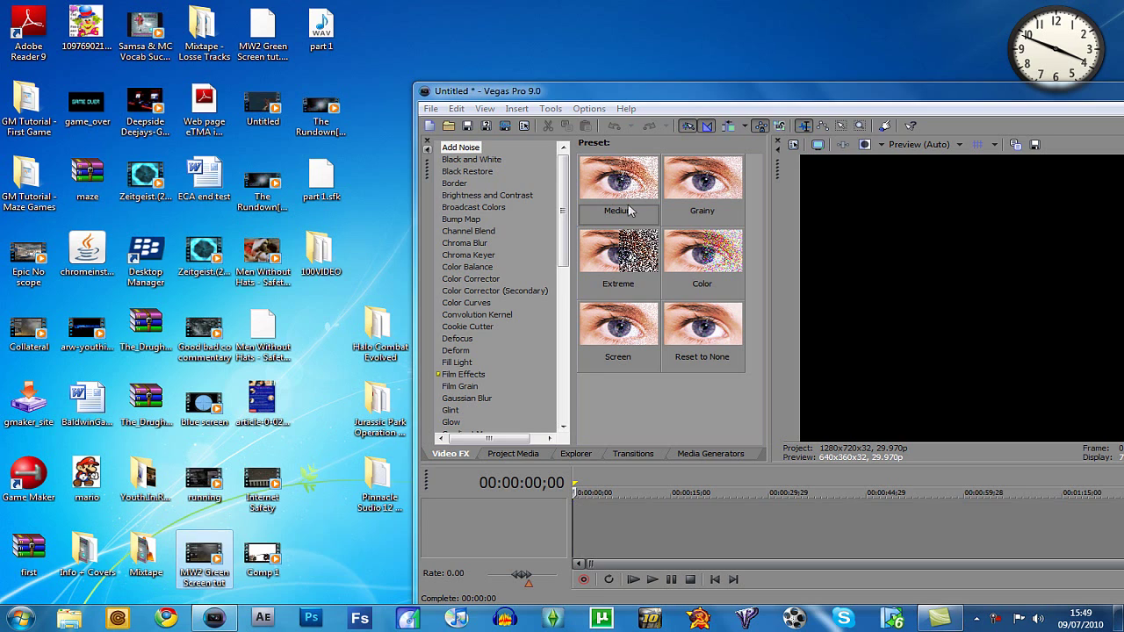
double_click(629, 99)
left_click(852, 538)
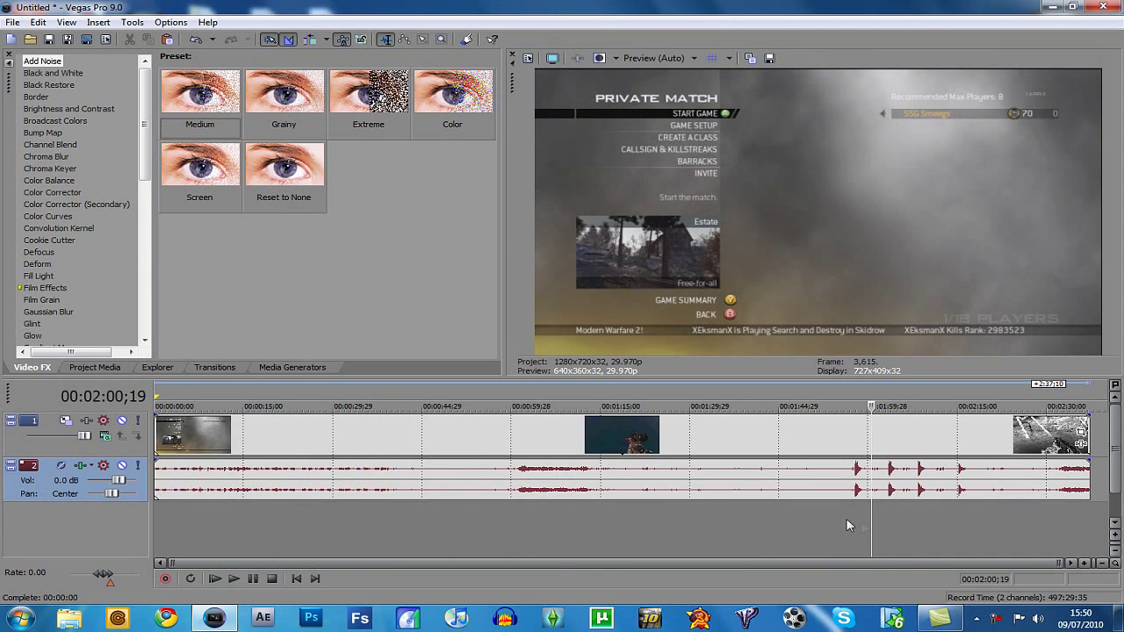
left_click(845, 525)
left_click(843, 521)
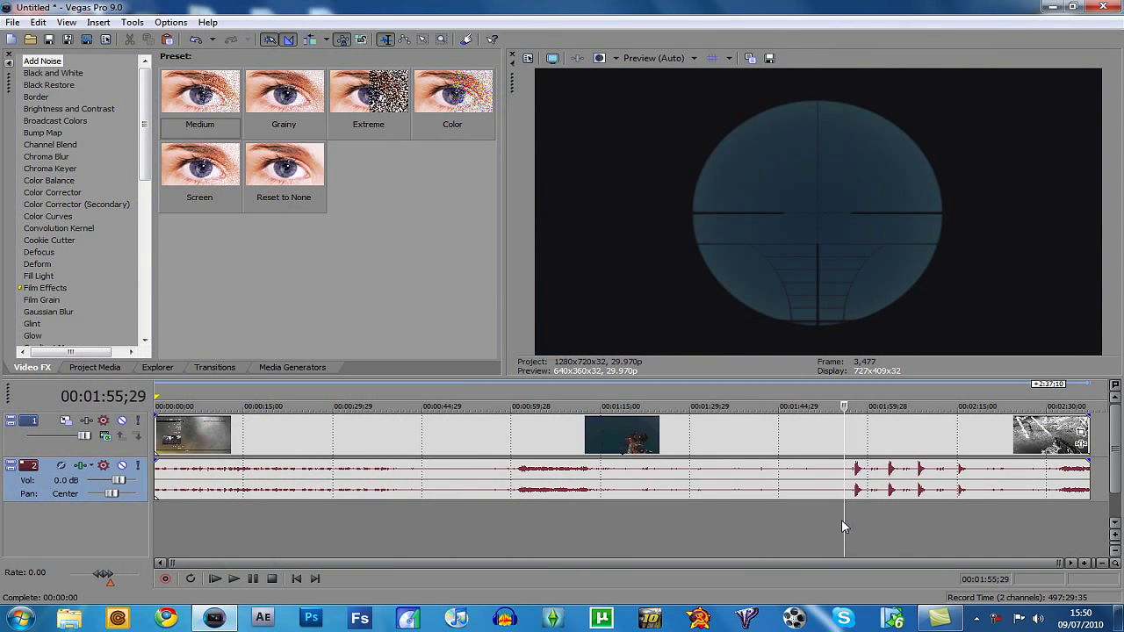
left_click(768, 446)
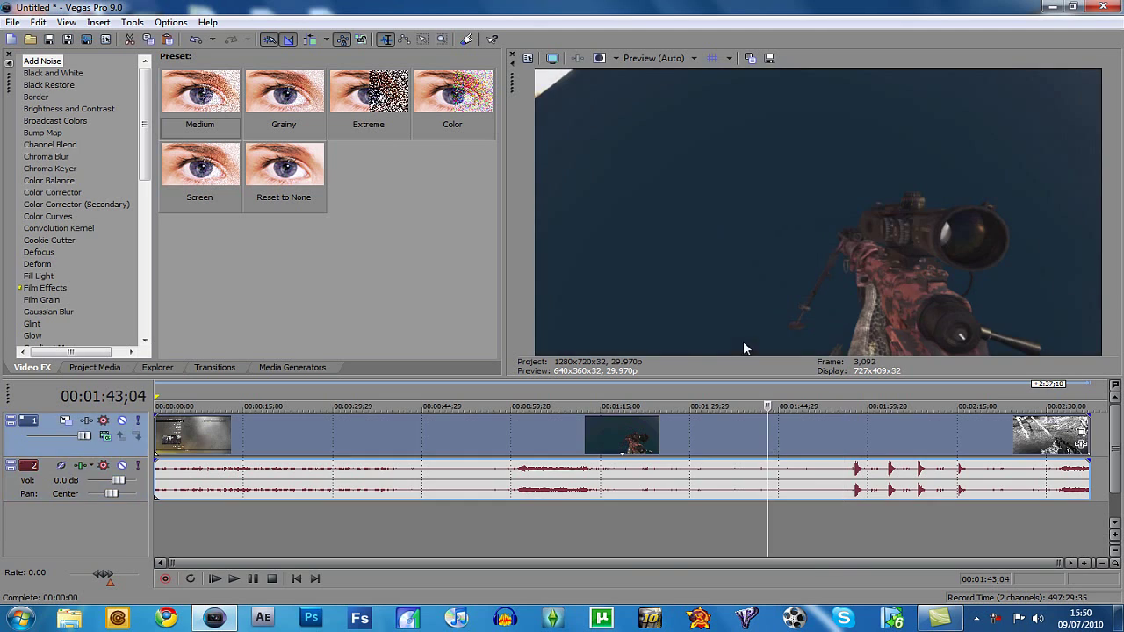
Replace the long clip on the timeline with the Untitled video from the desktop
left_click(1071, 6)
left_click(694, 519)
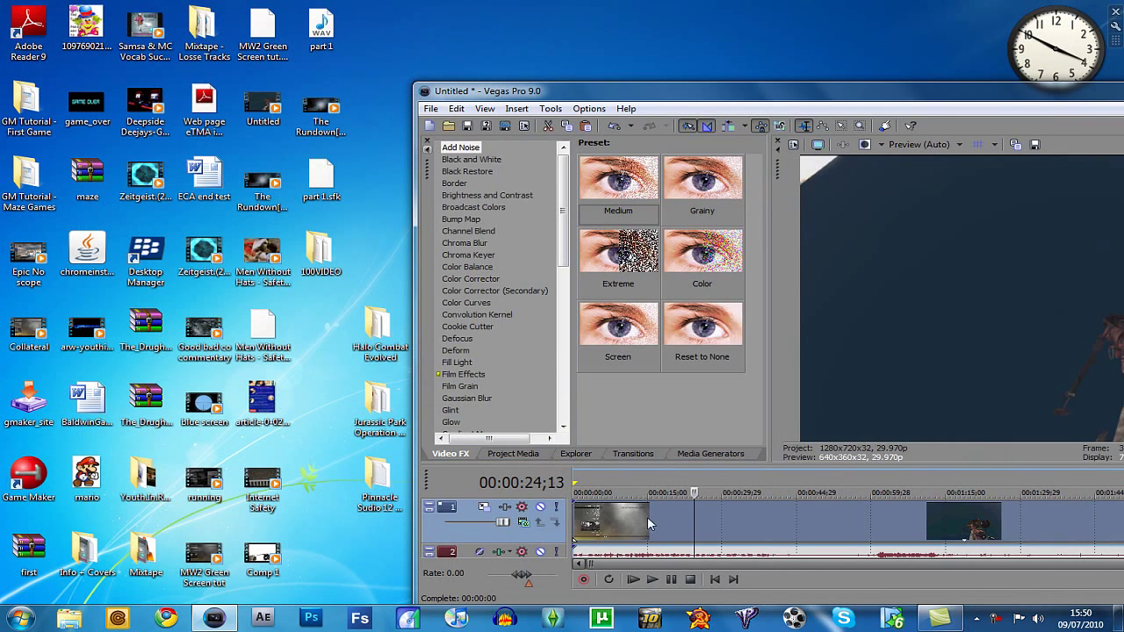
key("Delete")
left_click(248, 117)
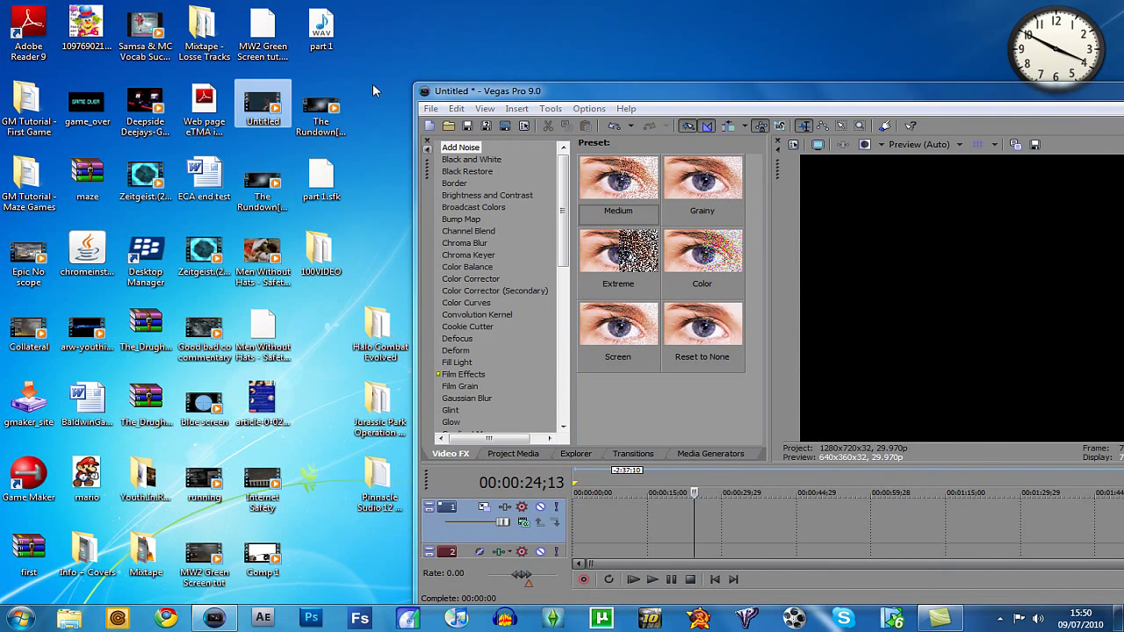
left_click_drag(587, 525, 585, 527)
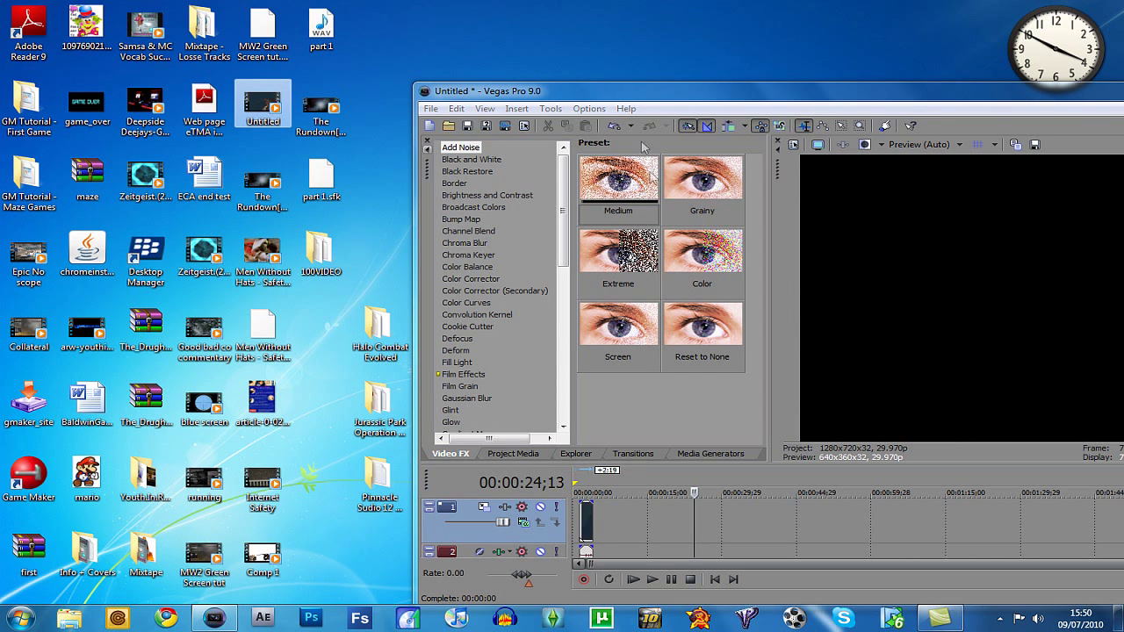
Slide the Untitled clip to 00:00:00 and park the playhead at 00:00:02;13
double_click(622, 93)
left_click(167, 435)
scroll(167, 434, "up", 5)
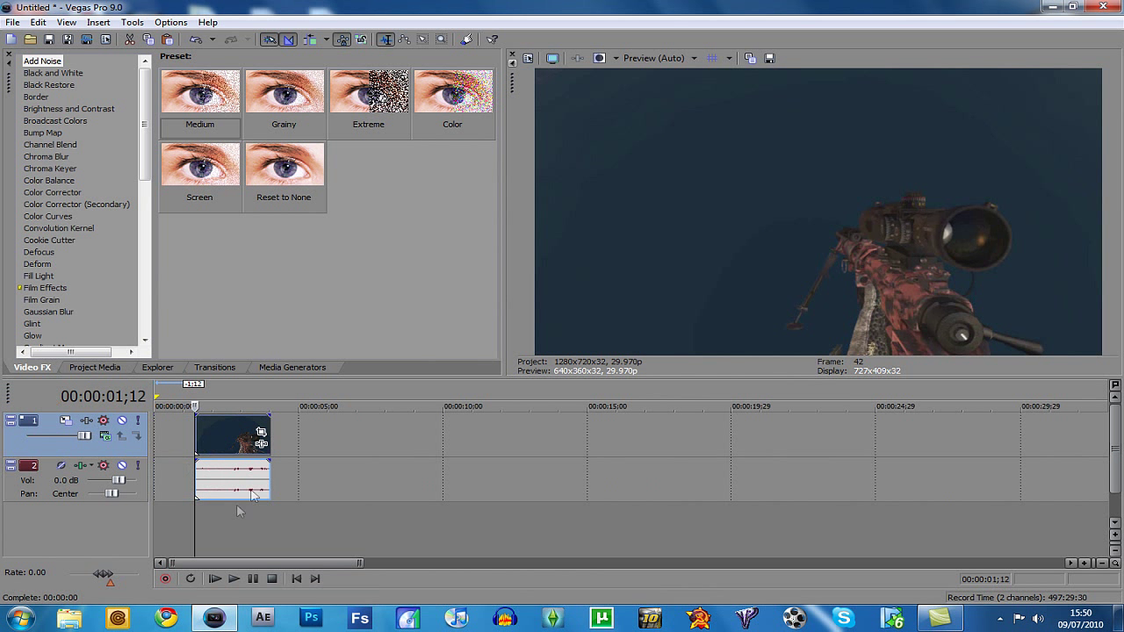
left_click_drag(215, 444, 172, 436)
left_click(296, 578)
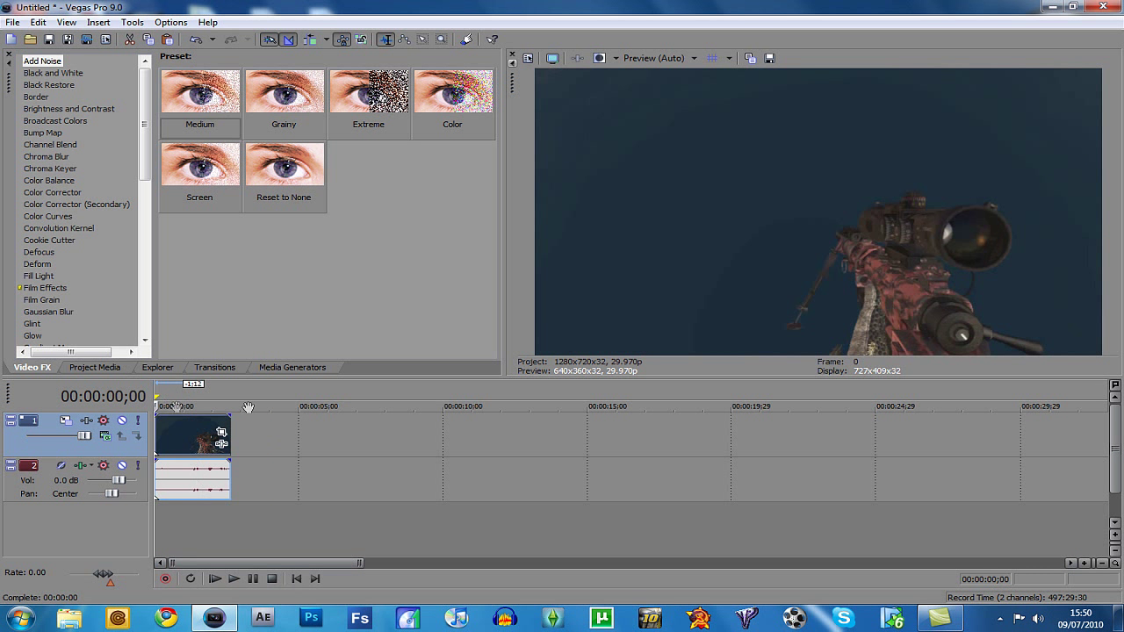
left_click(224, 432)
Apply the Color Corrector preset 'Studio RGB to Computer RGB' to the rifle clip
left_click(221, 432)
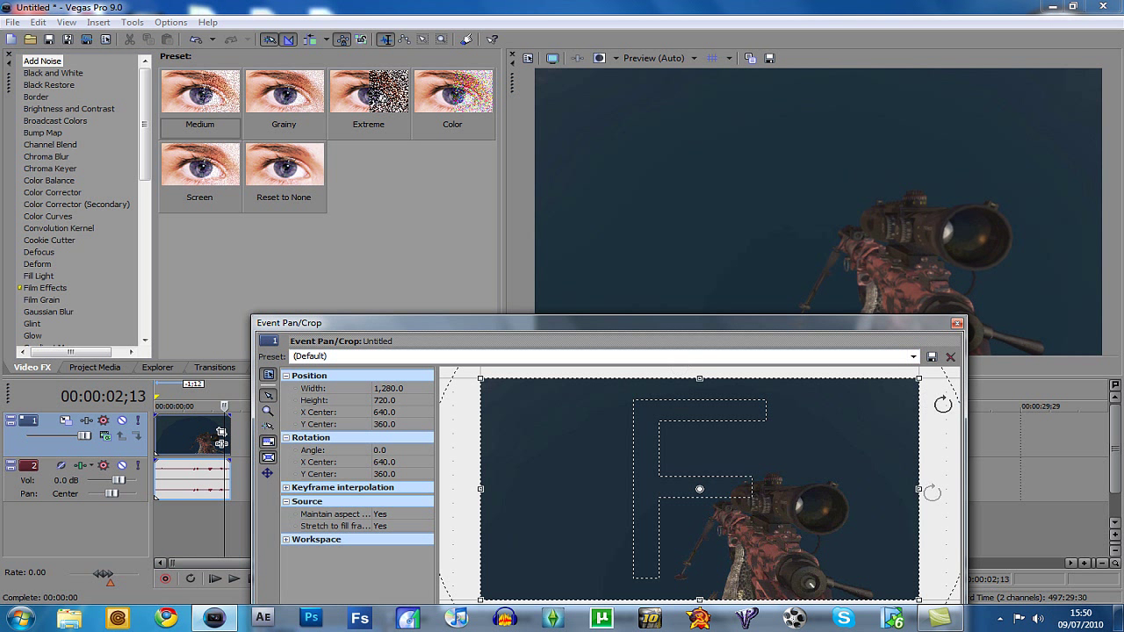
left_click(958, 324)
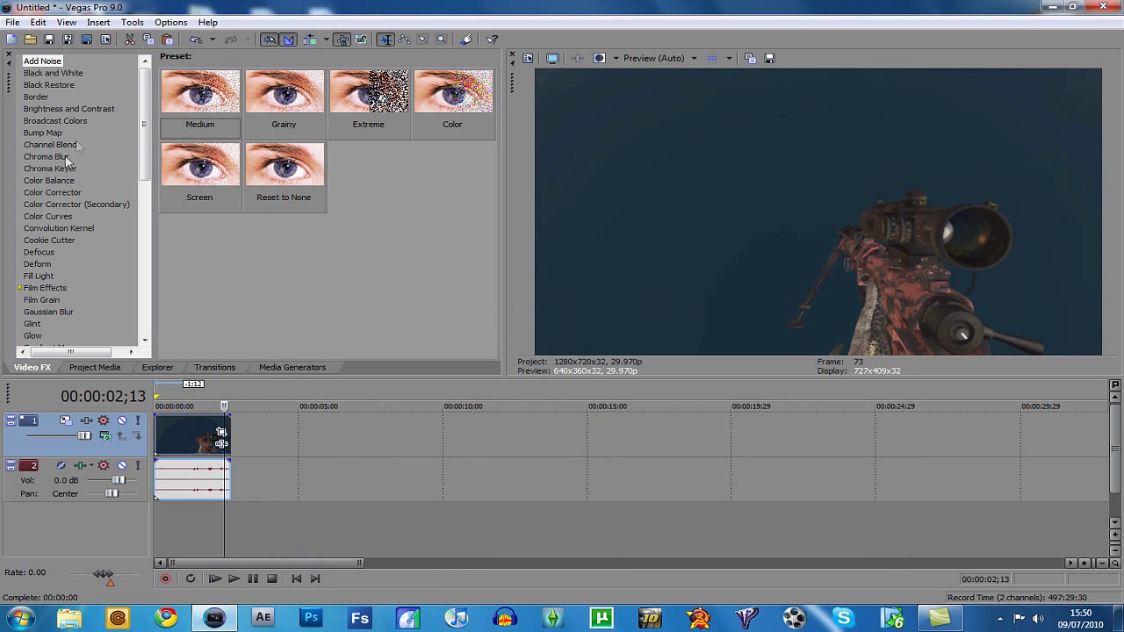
left_click(62, 192)
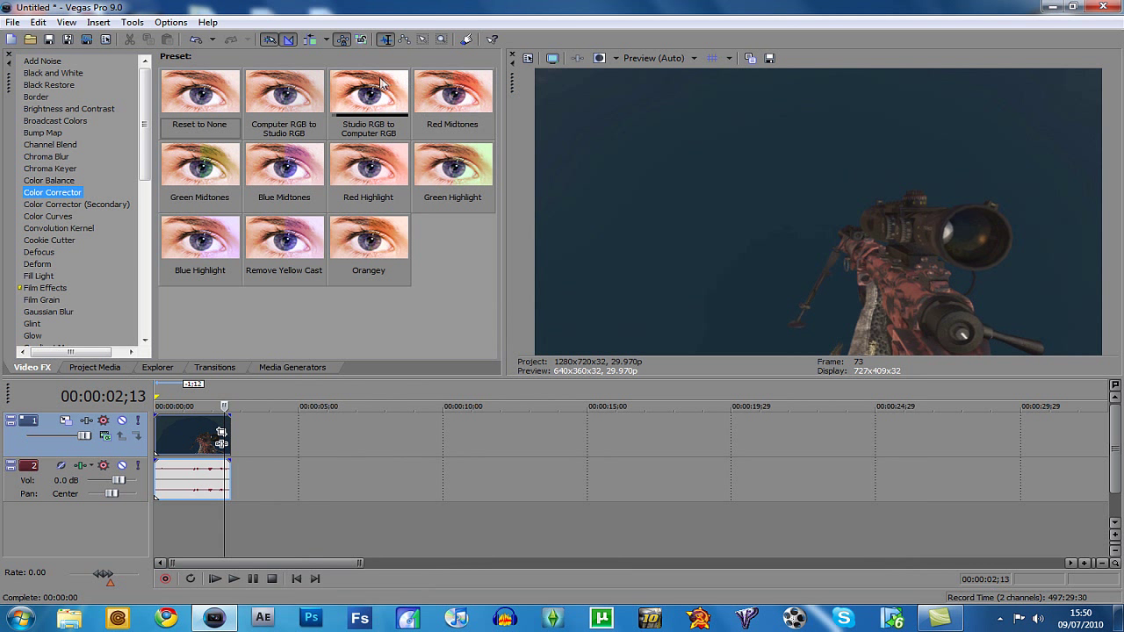
left_click_drag(369, 97, 200, 433)
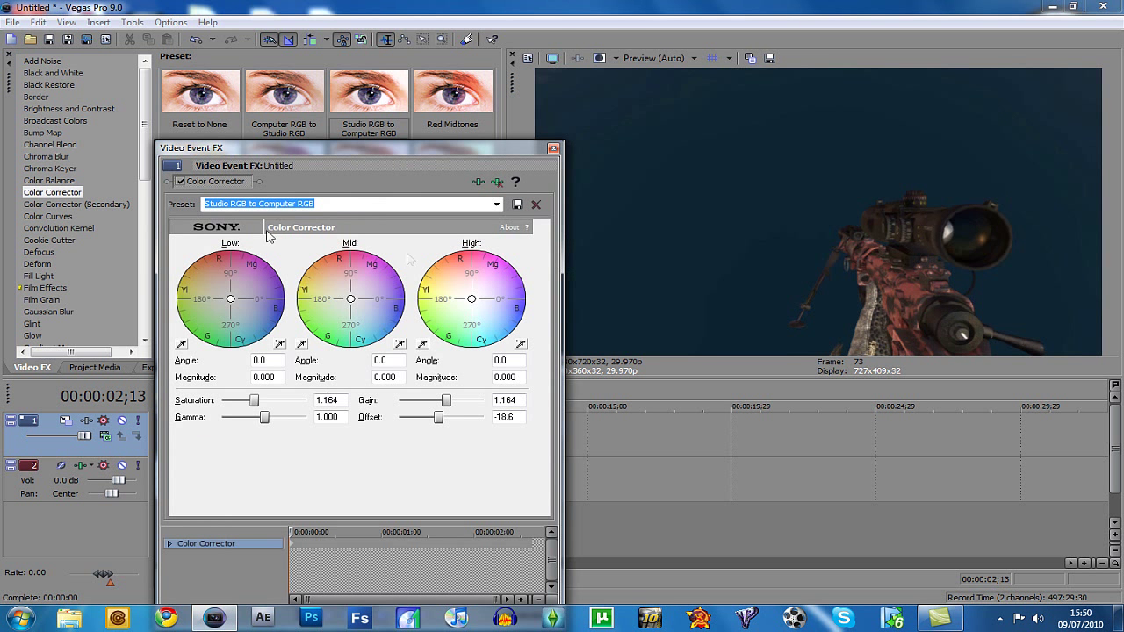
left_click(554, 149)
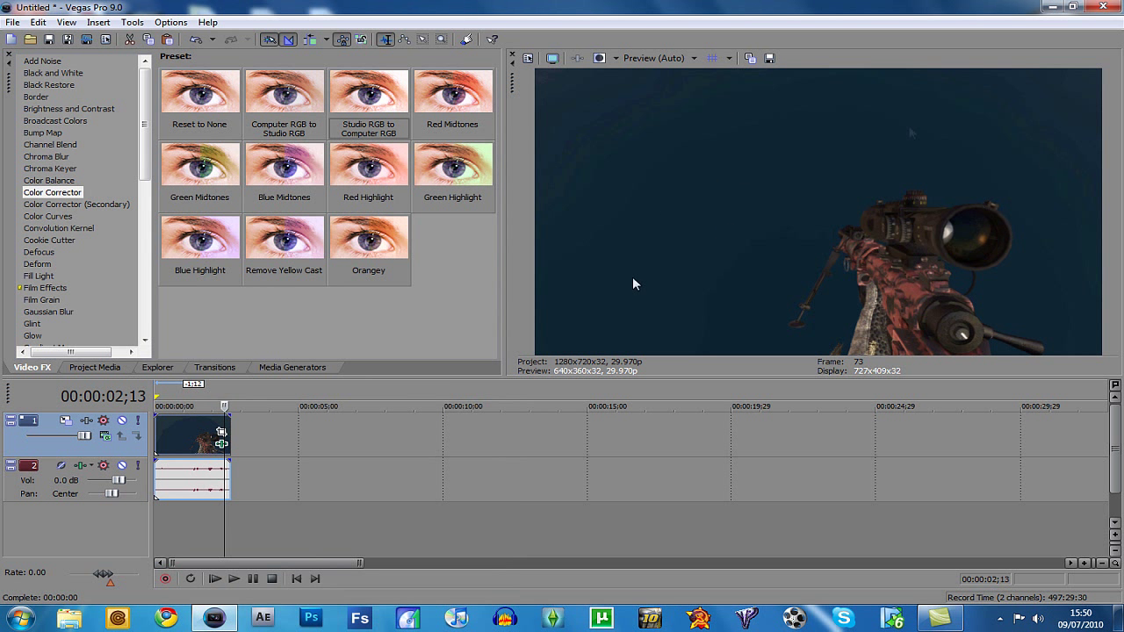
Loop-select the clip, cancel out of Render As, and exit Vegas without saving
double_click(197, 510)
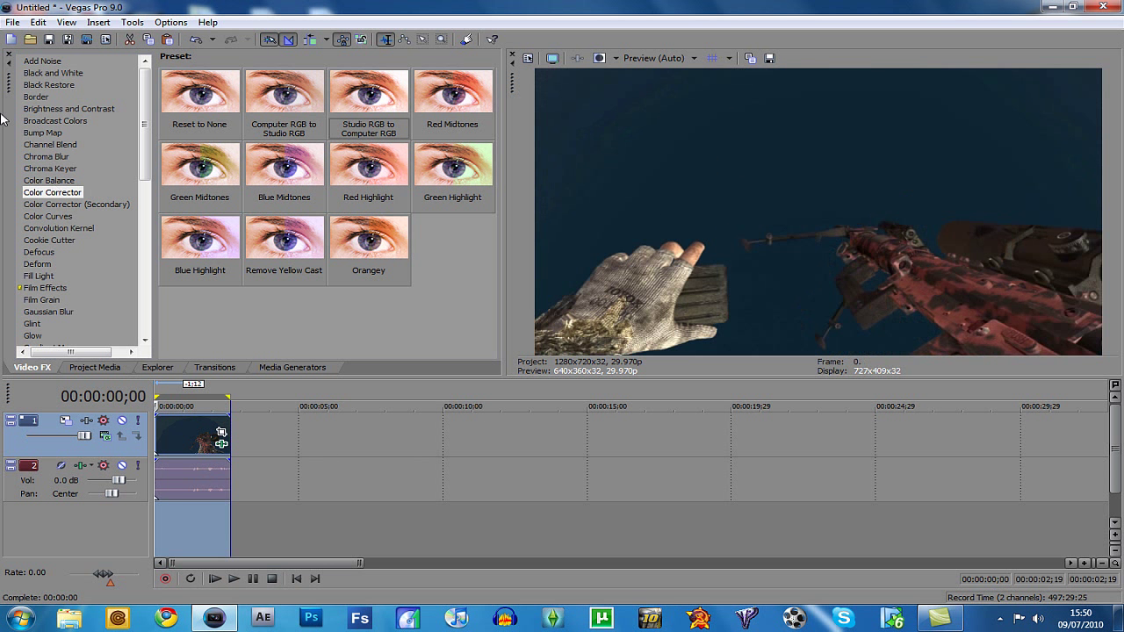
left_click(11, 22)
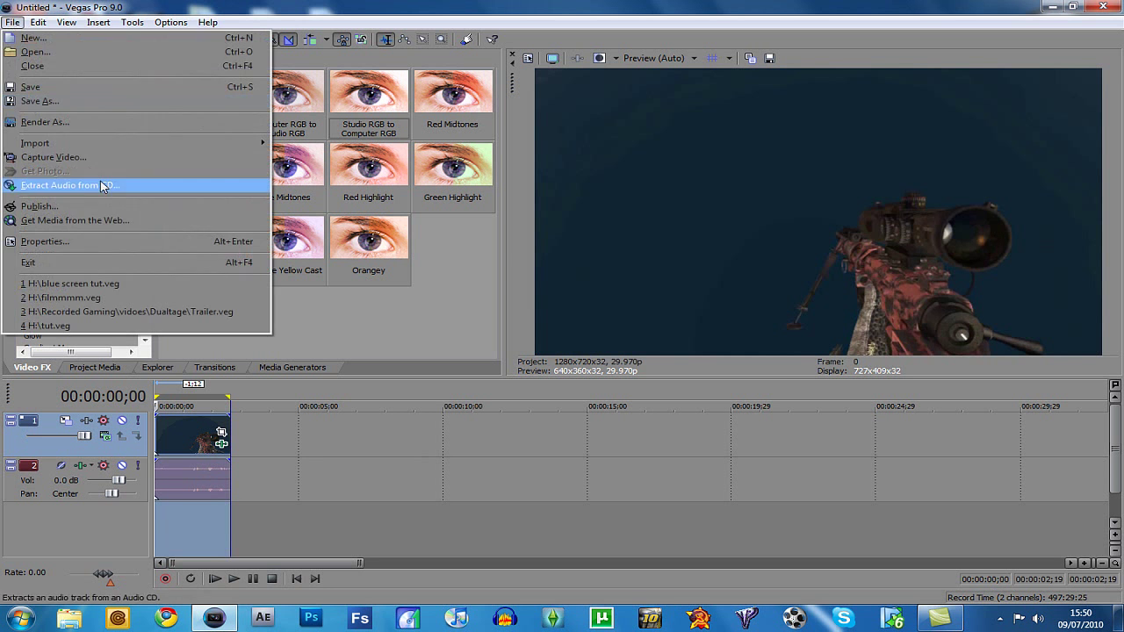
left_click(83, 120)
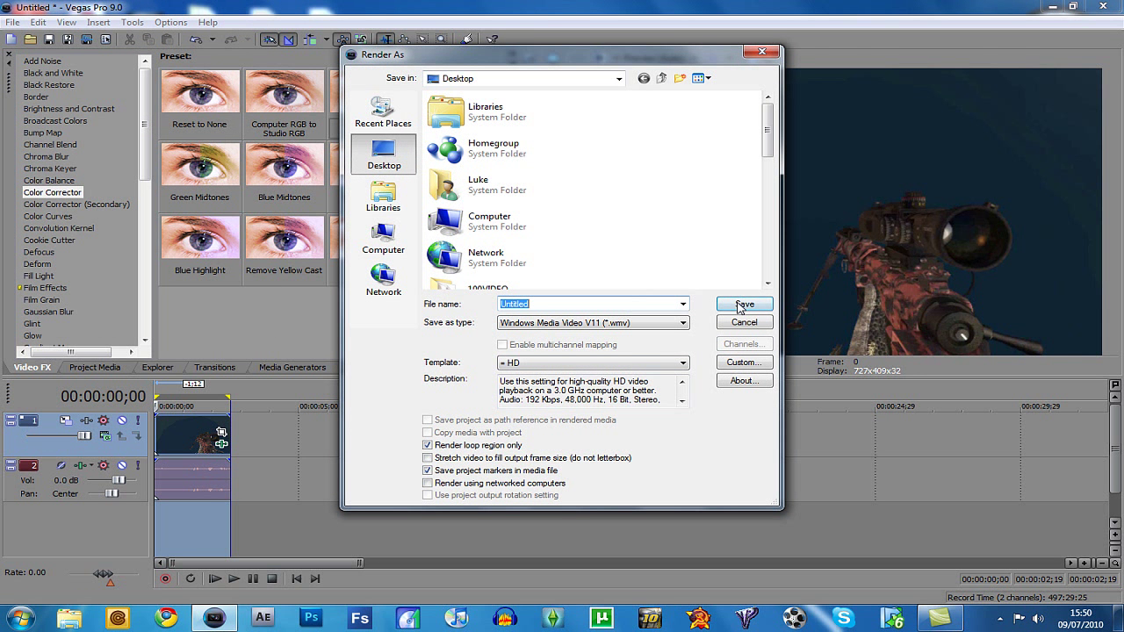
left_click(762, 51)
left_click(1103, 6)
left_click(571, 257)
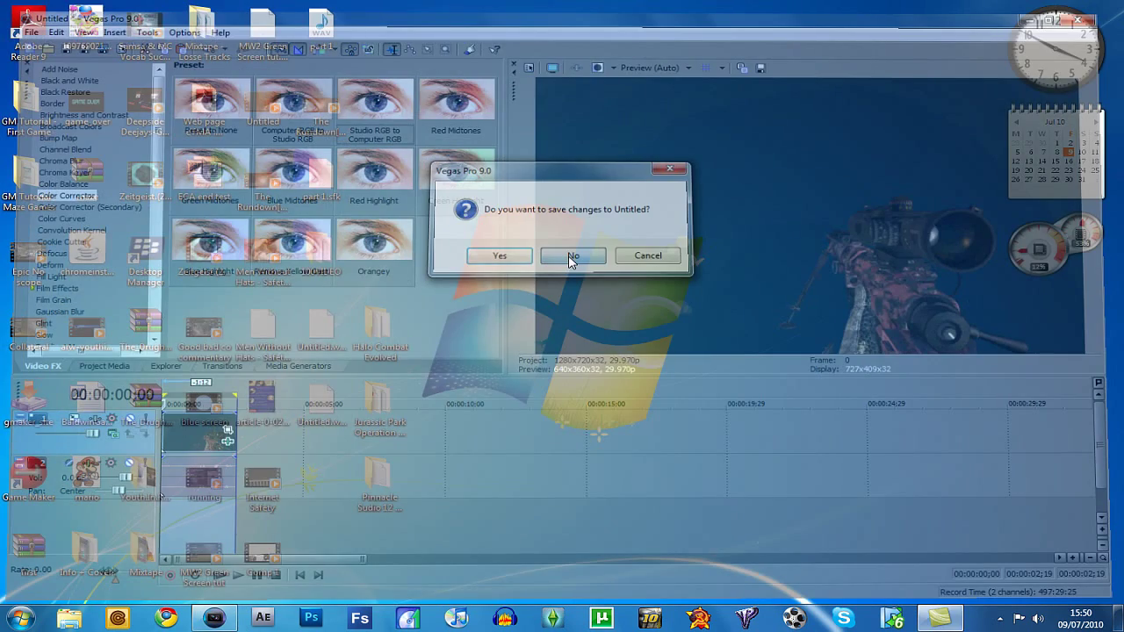
Launch After Effects, accept the licence and create the 1280×720 Comp 1
left_click(264, 620)
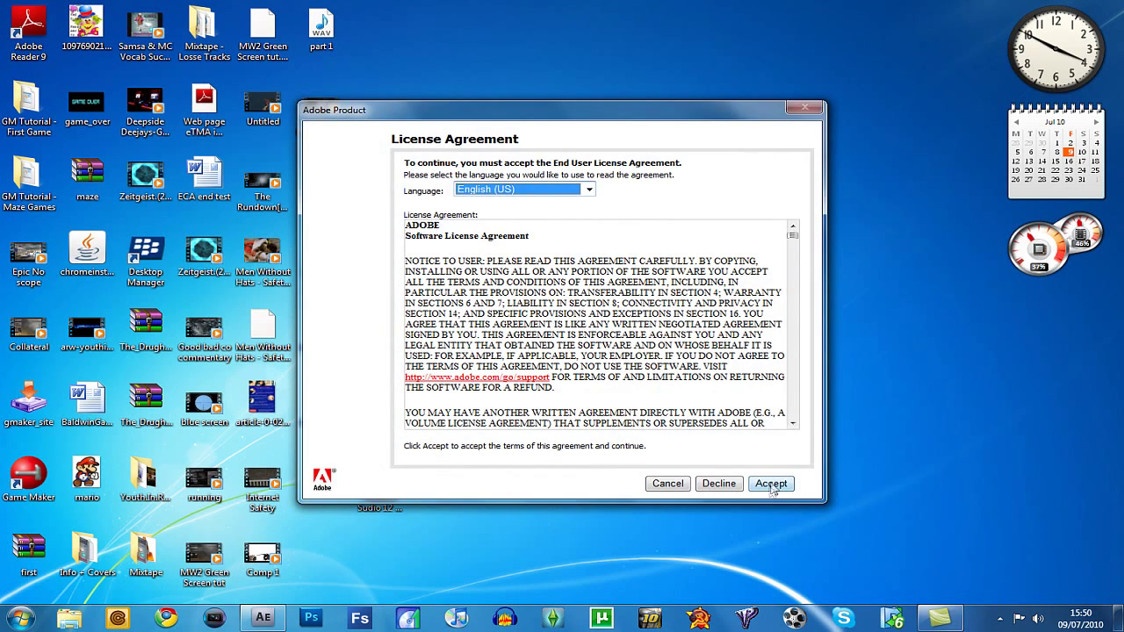
left_click(771, 484)
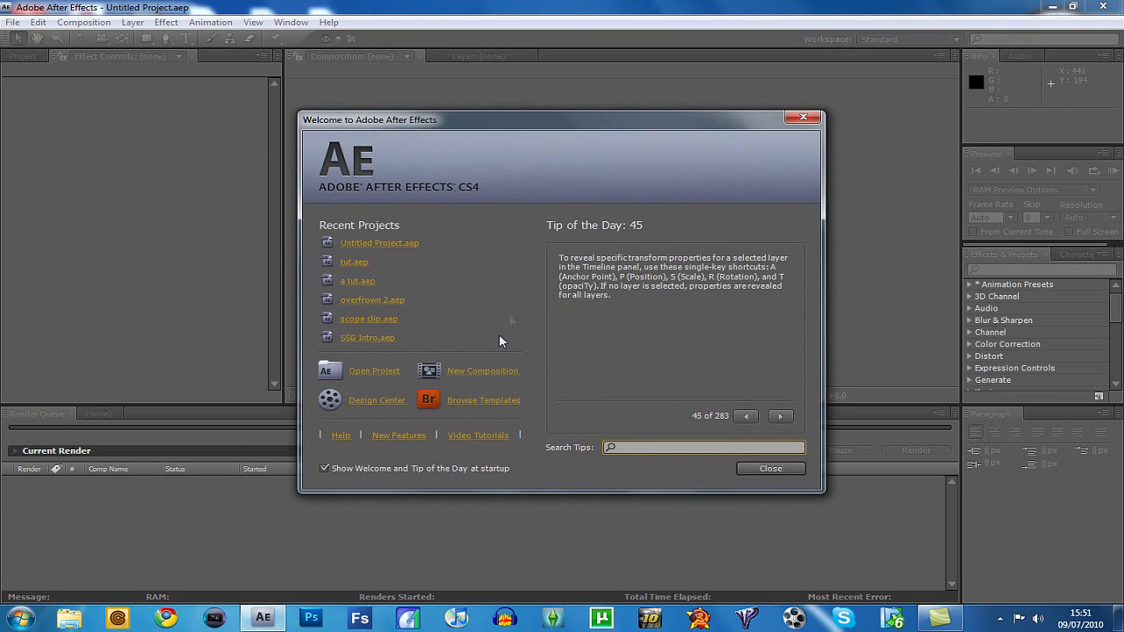
left_click(474, 371)
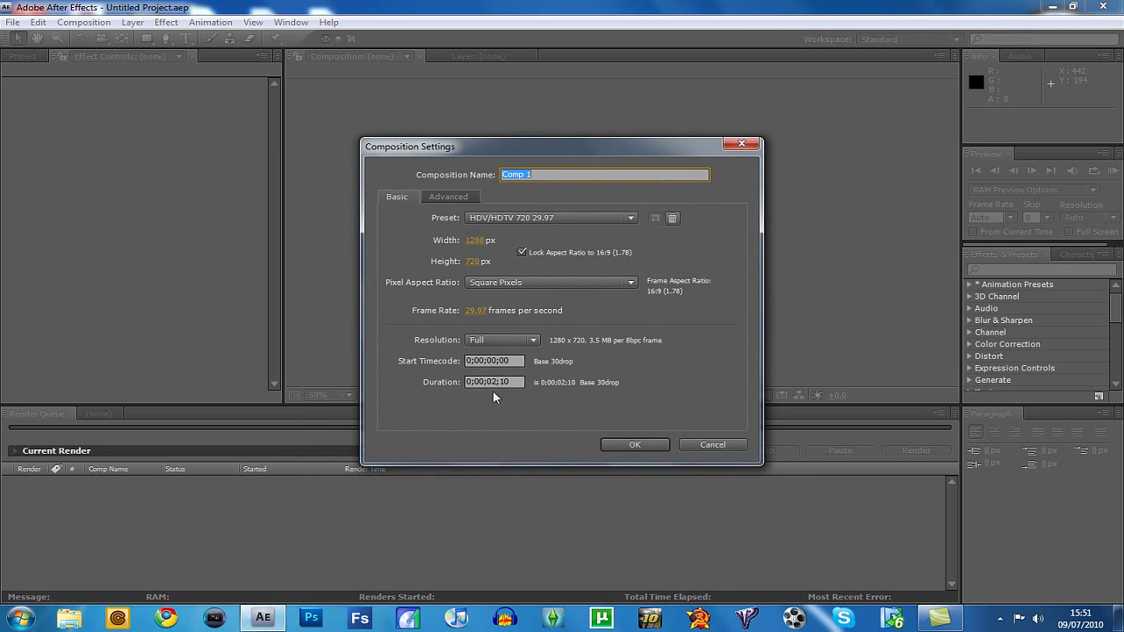
left_click(634, 445)
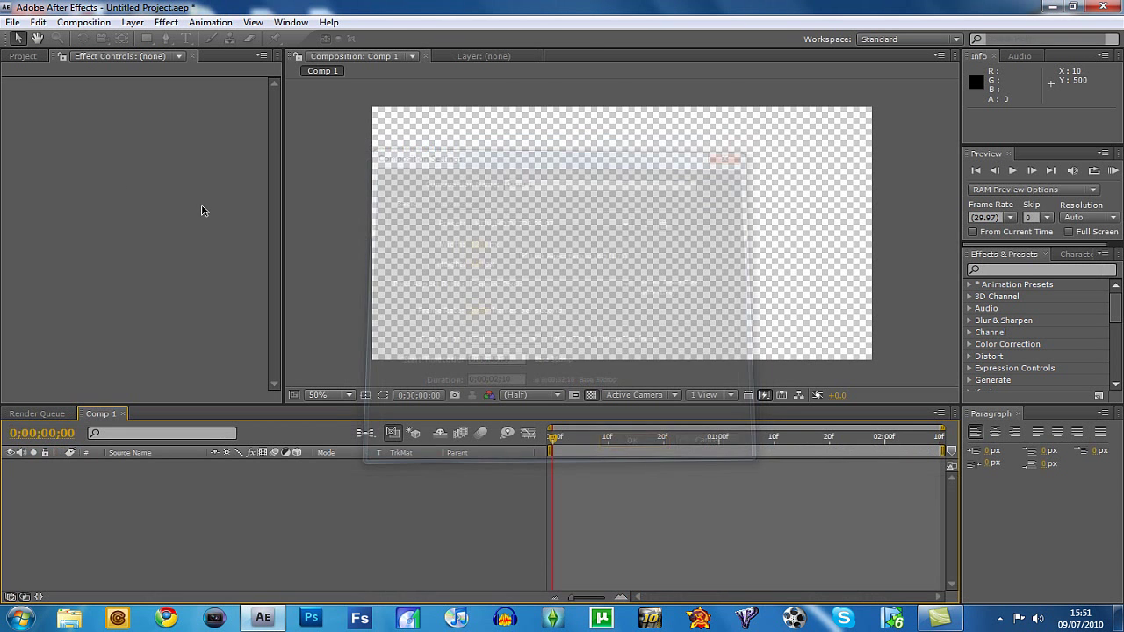
Import Untitled.wmv and drop it into the Comp 1 timeline
left_click(18, 24)
mouse_move(189, 255)
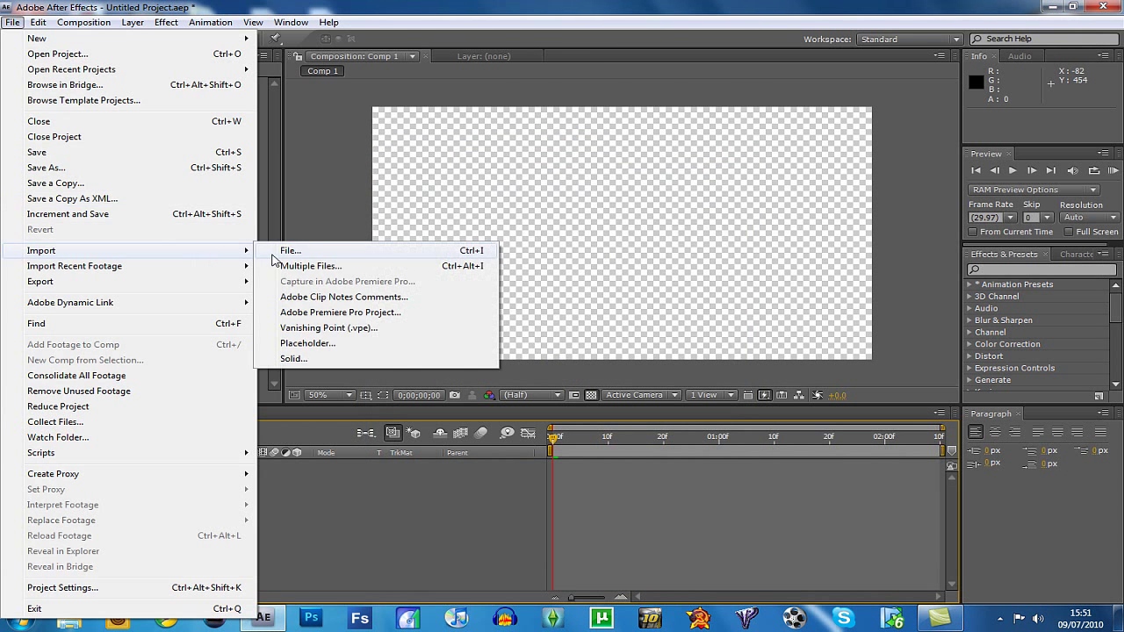
left_click(265, 256)
left_click_drag(433, 107, 425, 241)
double_click(186, 208)
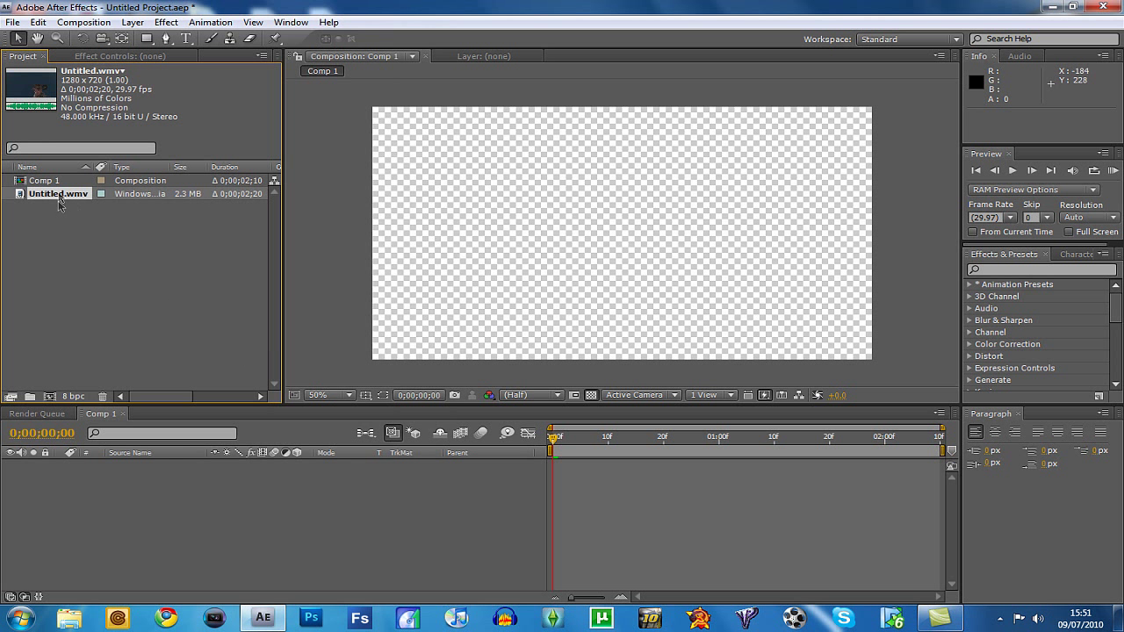
left_click_drag(58, 199, 225, 452)
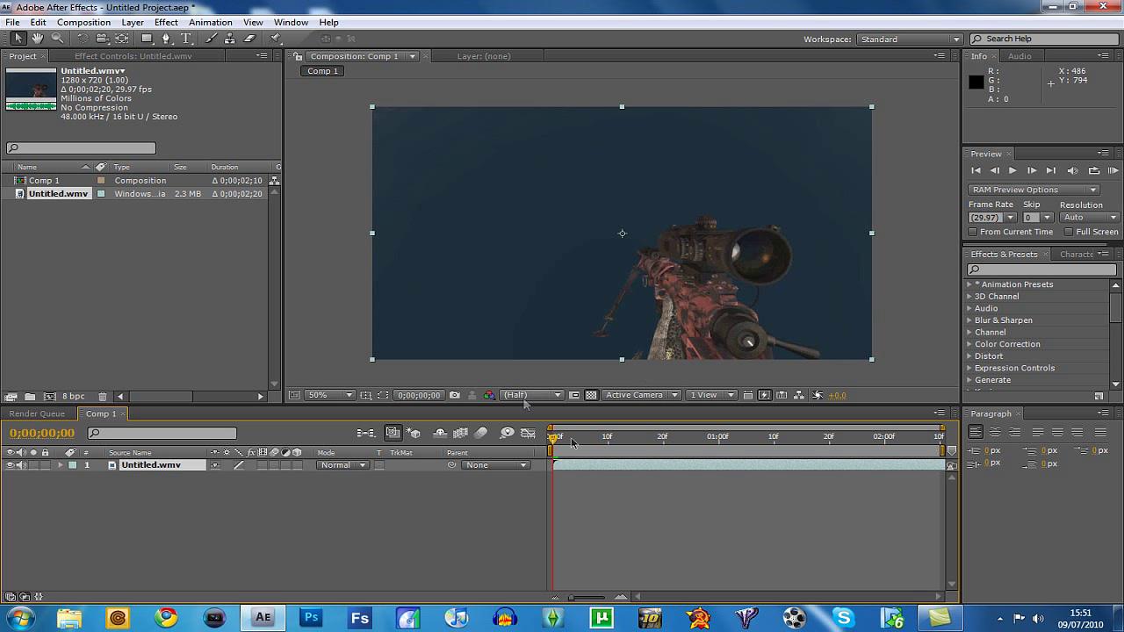
Scrub through the Untitled.wmv frames, toggle the layer-name display, and select the layer
left_click_drag(571, 442, 146, 455)
left_click(156, 476)
left_click(149, 456)
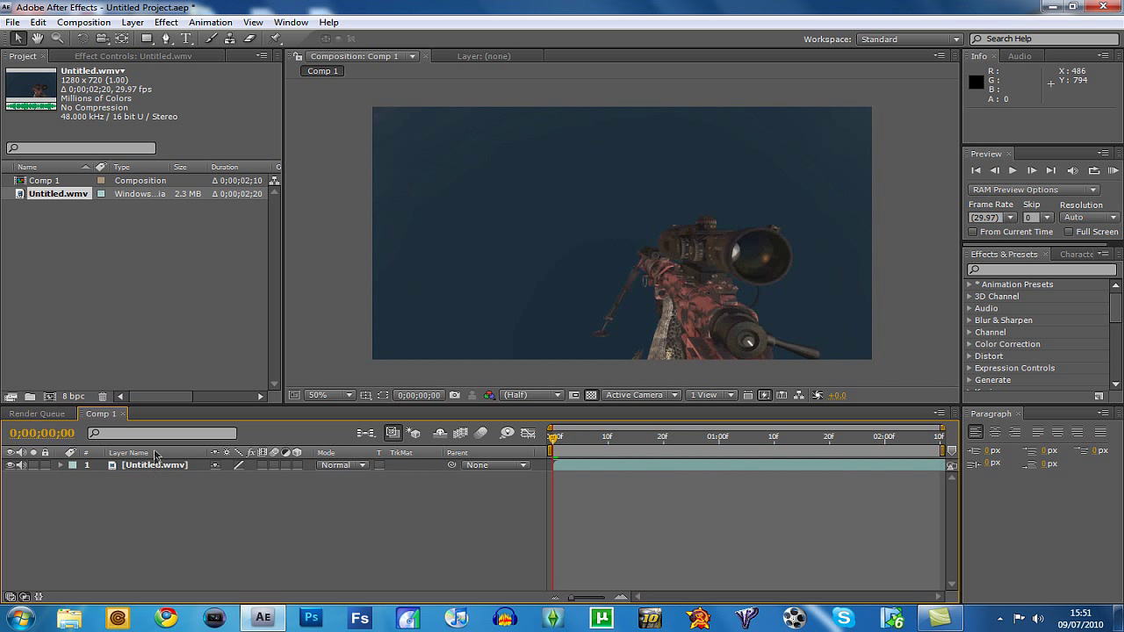
left_click(155, 453)
left_click(155, 466)
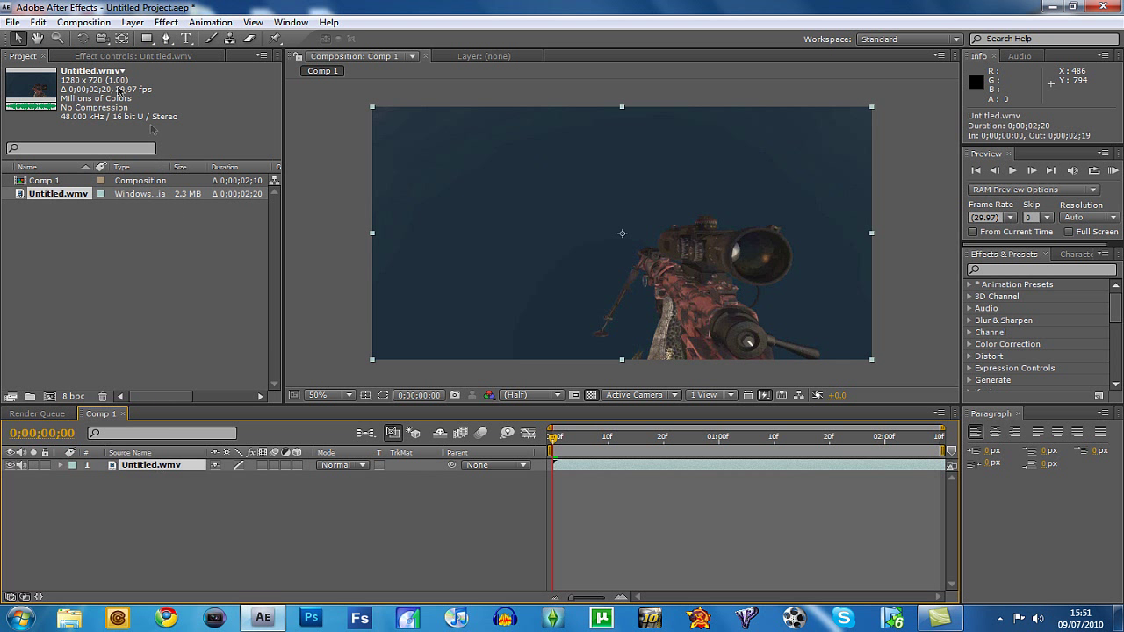
Add Keying > Color Key and eyedrop the dark blue background as Key Color
left_click(166, 22)
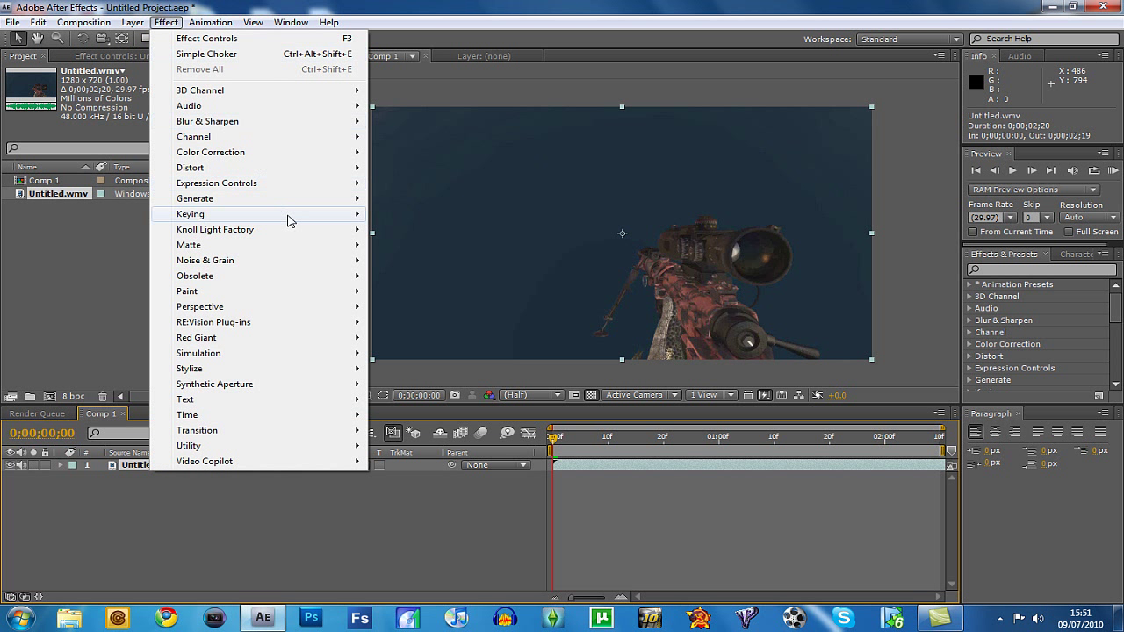
mouse_move(290, 220)
left_click(456, 246)
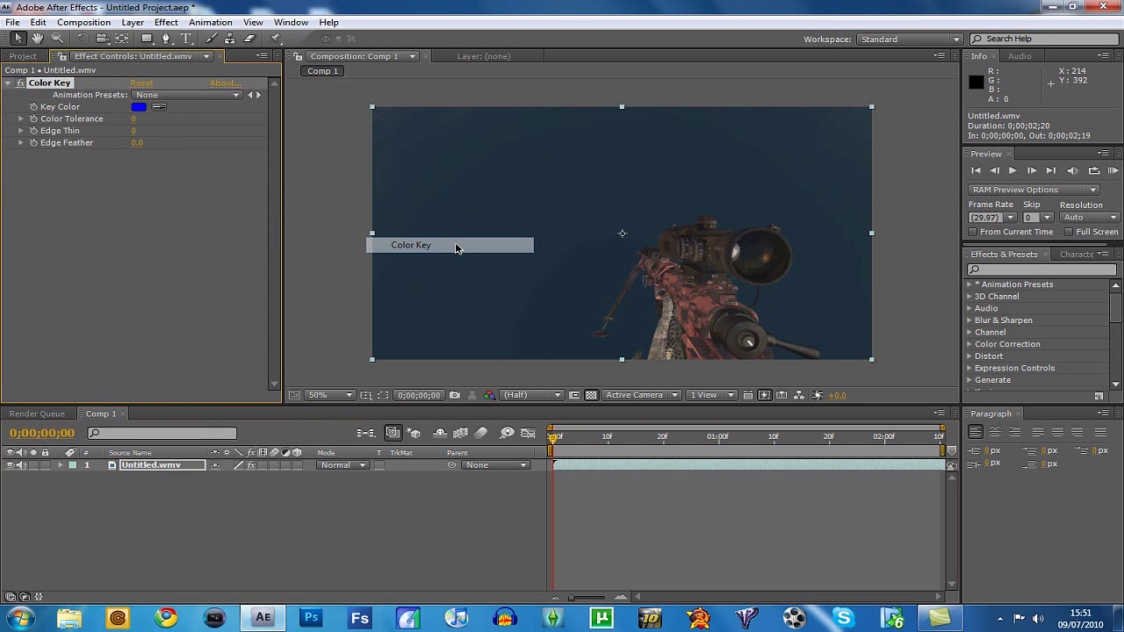
left_click(159, 107)
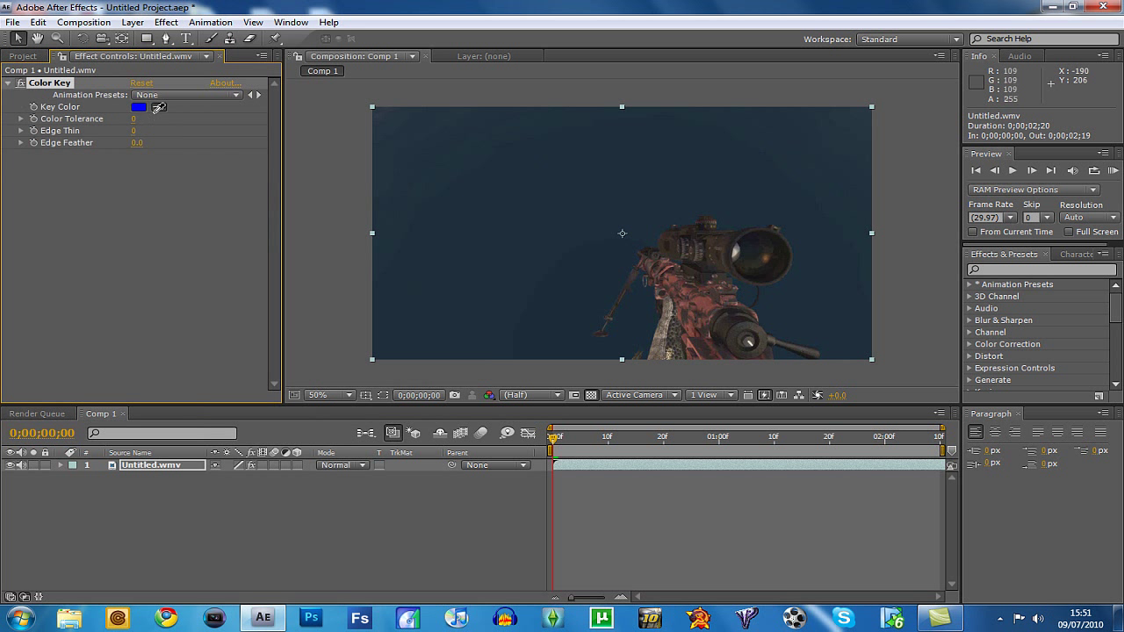
left_click(656, 321)
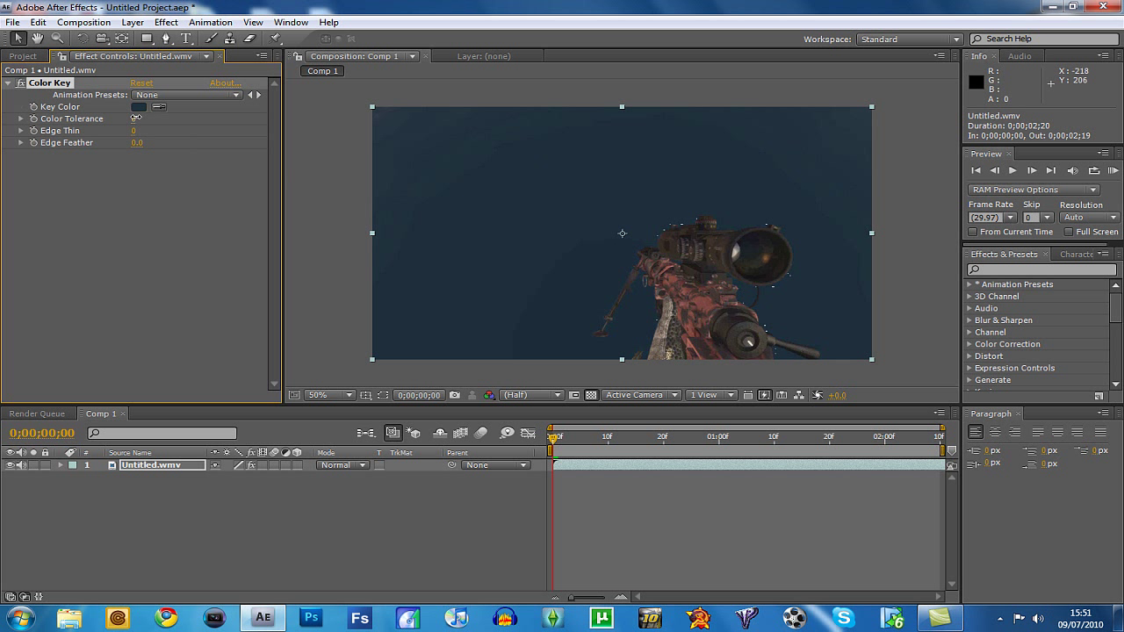
Raise Color Tolerance to 12 and soften Edge Feather to about 1.1
left_click_drag(136, 117, 142, 117)
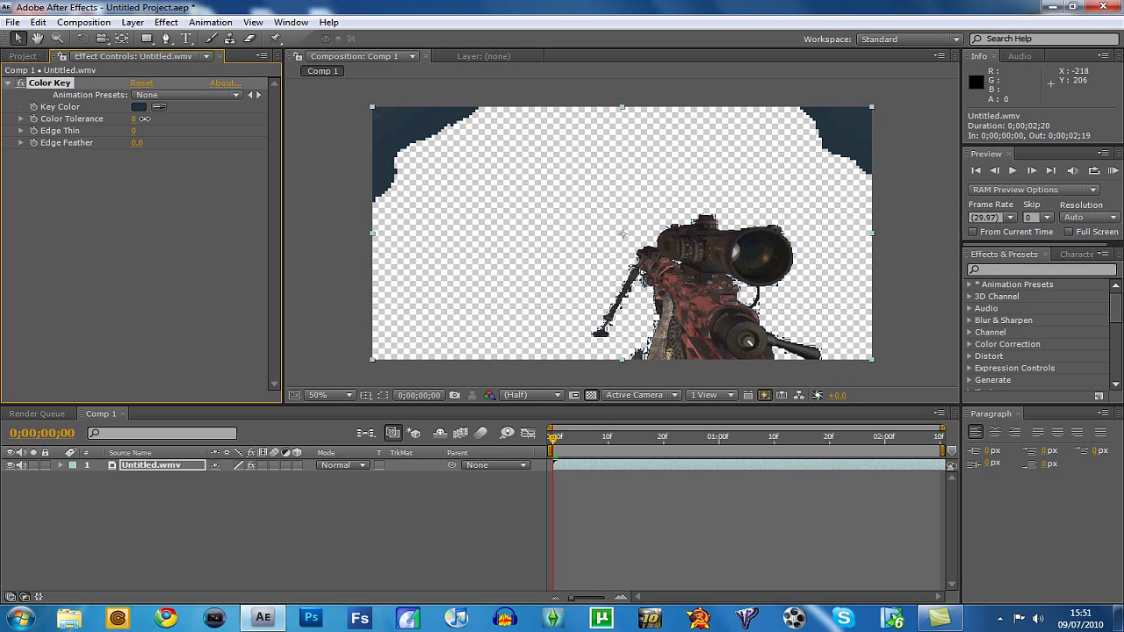
left_click_drag(143, 118, 148, 123)
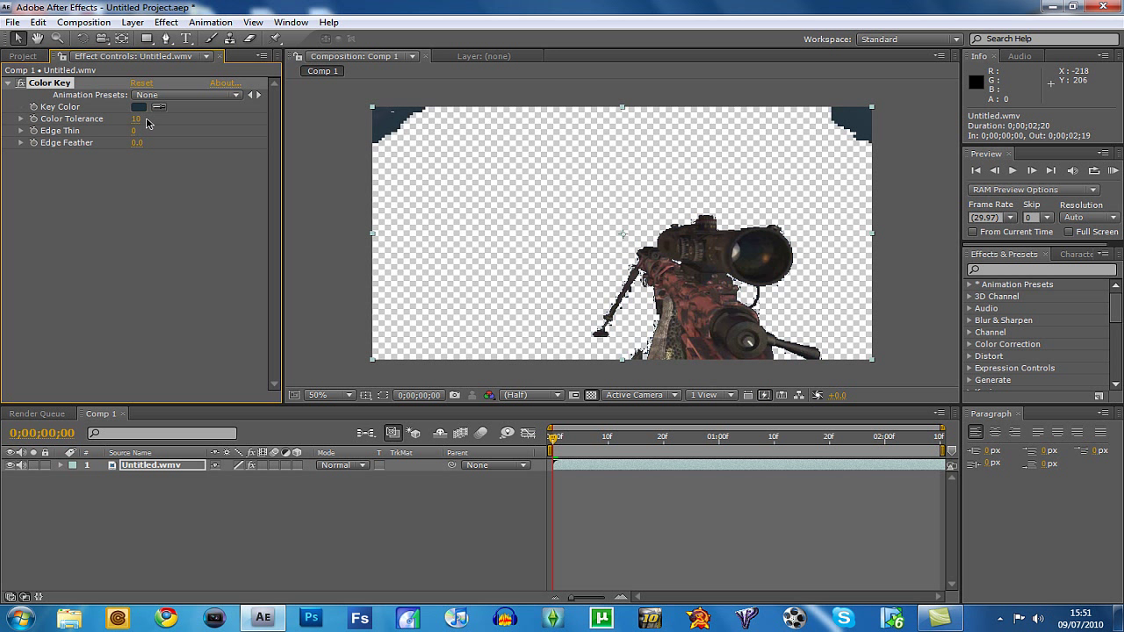
left_click(136, 119)
key("Return")
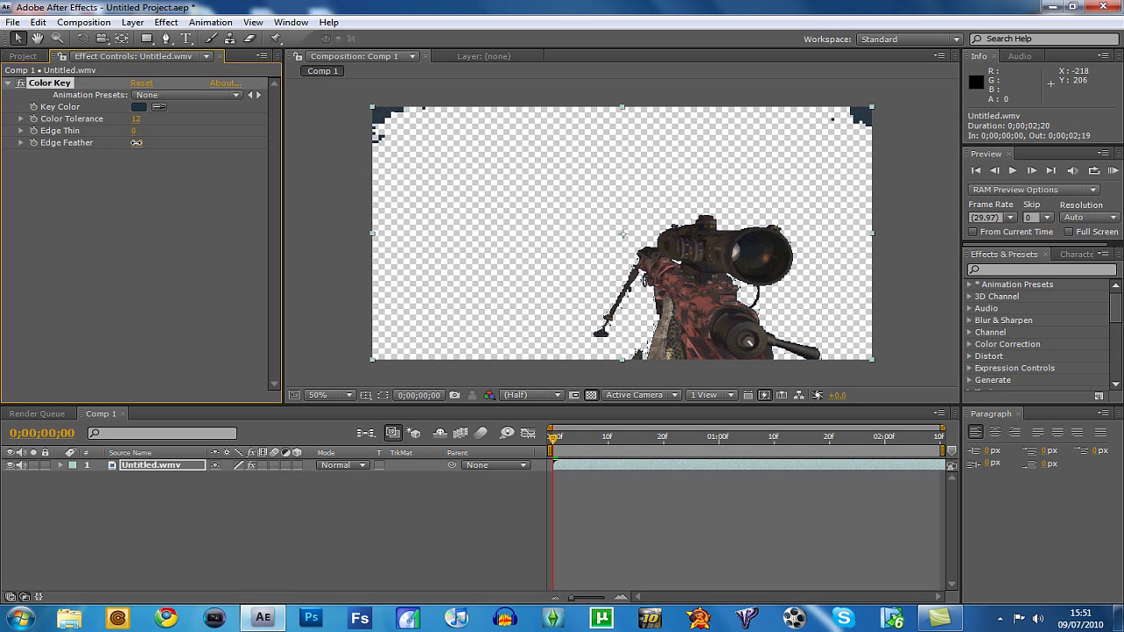
left_click_drag(137, 143, 146, 149)
Try Edge Thin values 1 and 0.5 while zooming the preview, keeping Edge Thin at 1
left_click(136, 131)
type("1")
key("Return")
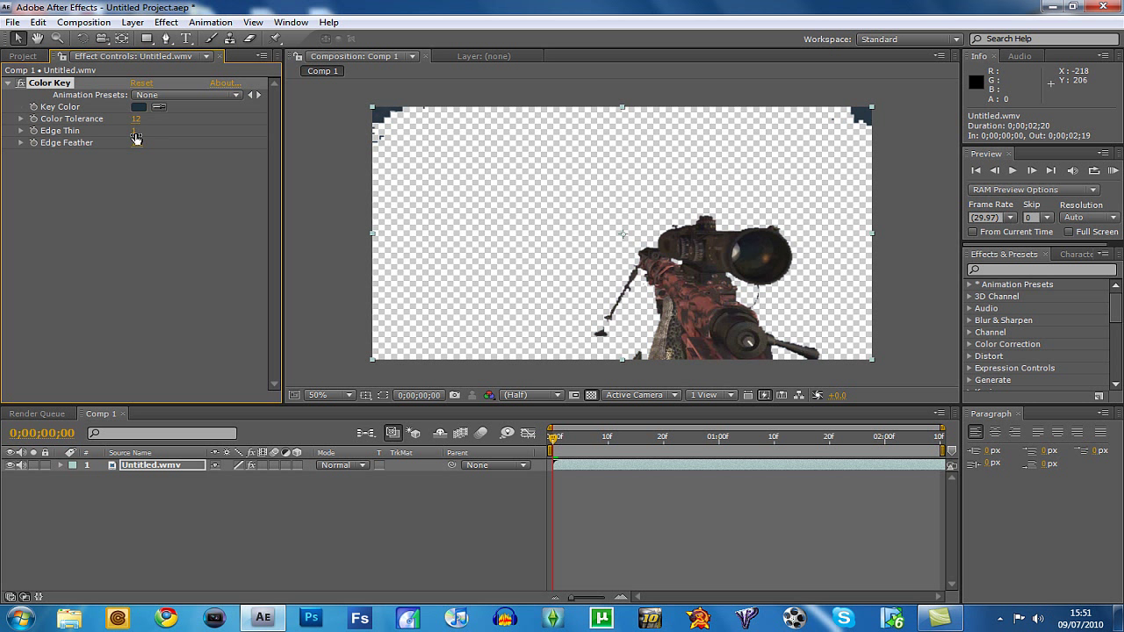
left_click(135, 131)
type("0.5")
key("Return")
left_click(603, 369)
key("period")
key("comma")
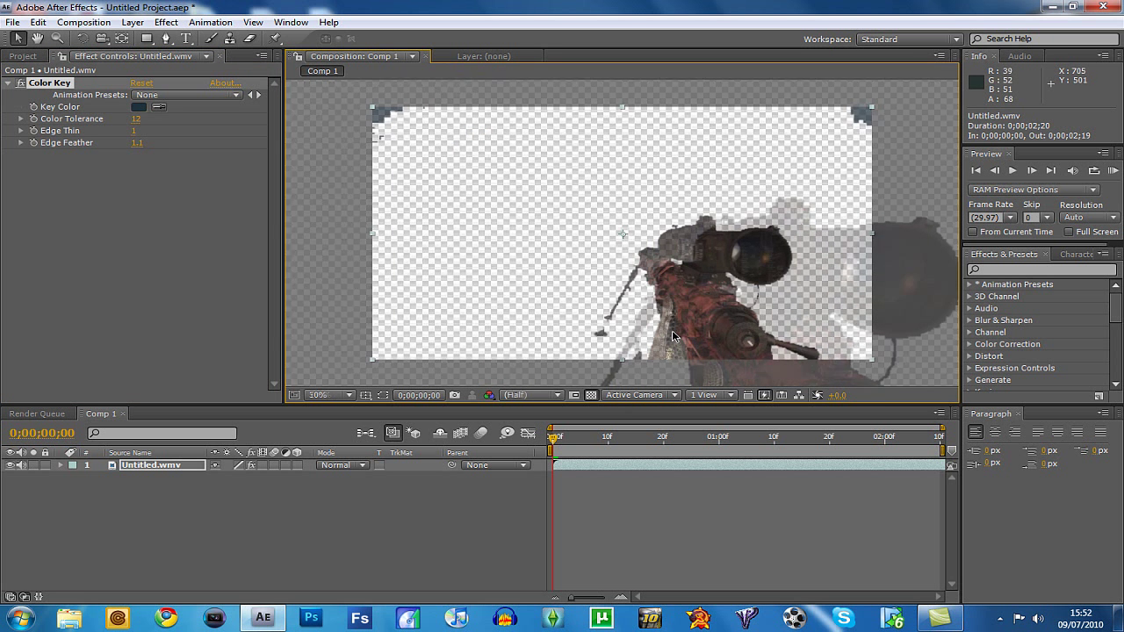
left_click(135, 131)
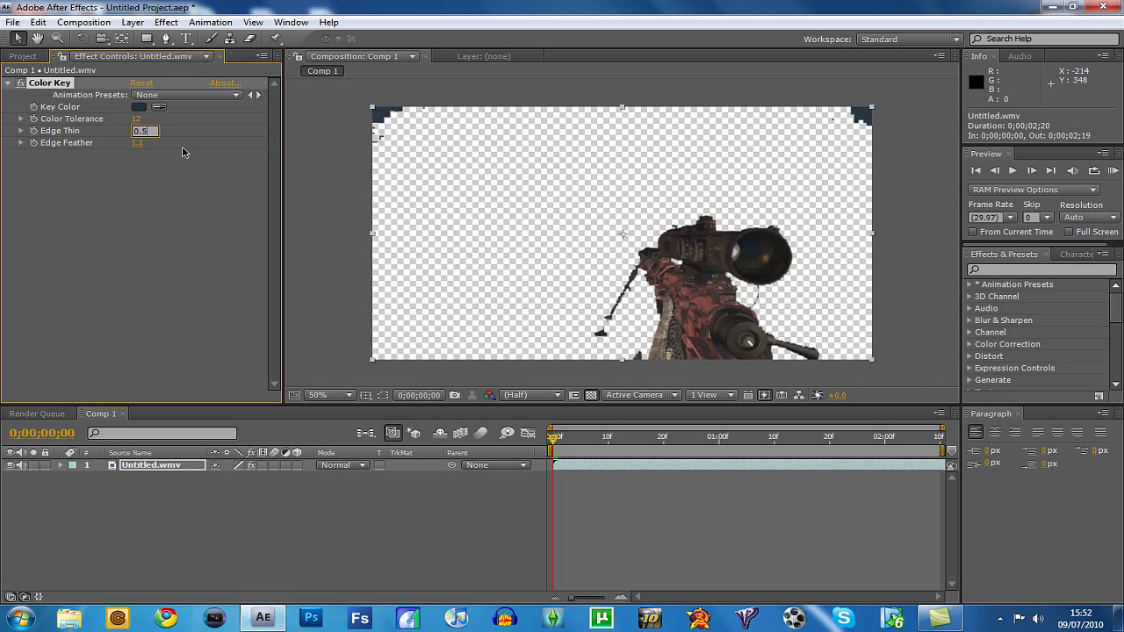
key("Return")
Try Color Tolerance 13 and 12, then settle on 8
left_click(136, 120)
type("13")
key("Return")
left_click(136, 120)
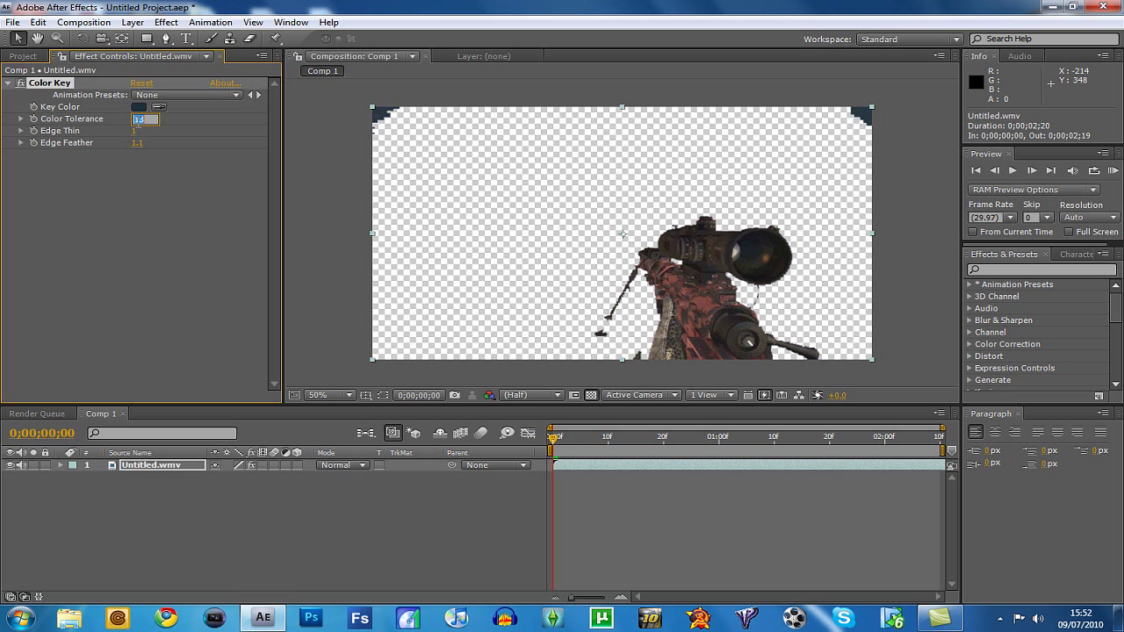
type("12")
key("Return")
left_click(136, 119)
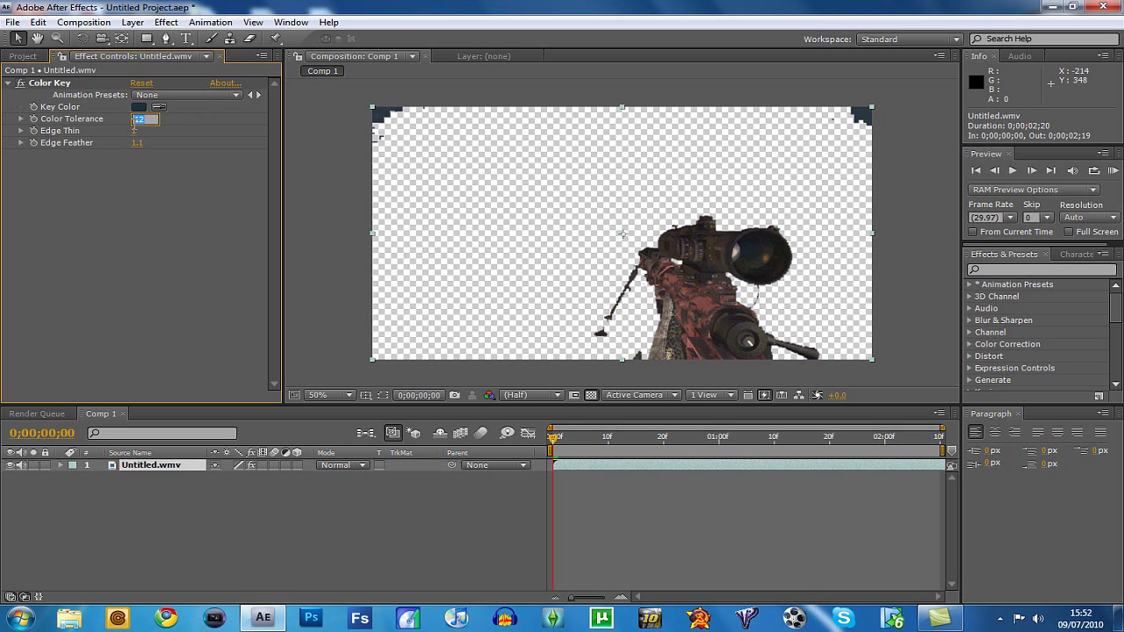
type("8")
key("Return")
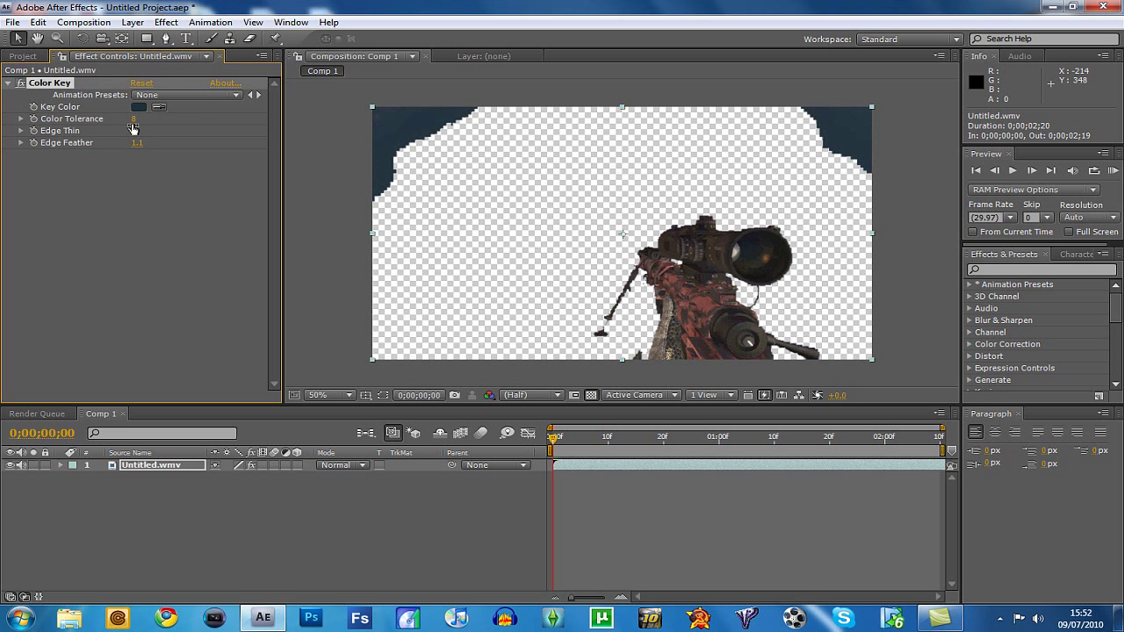
Adjust Edge Feather from 0.4 up to about 1.5, inspecting the key with the layer deselected
left_click(332, 269)
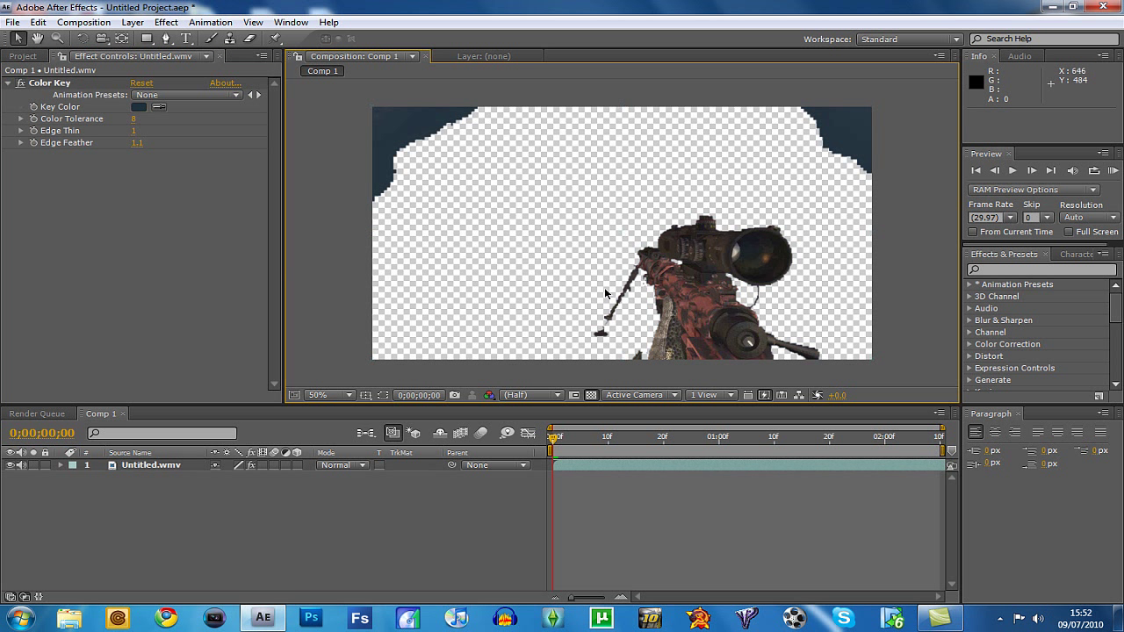
left_click(605, 336)
scroll(605, 337, "up", 1)
scroll(605, 336, "down", 1)
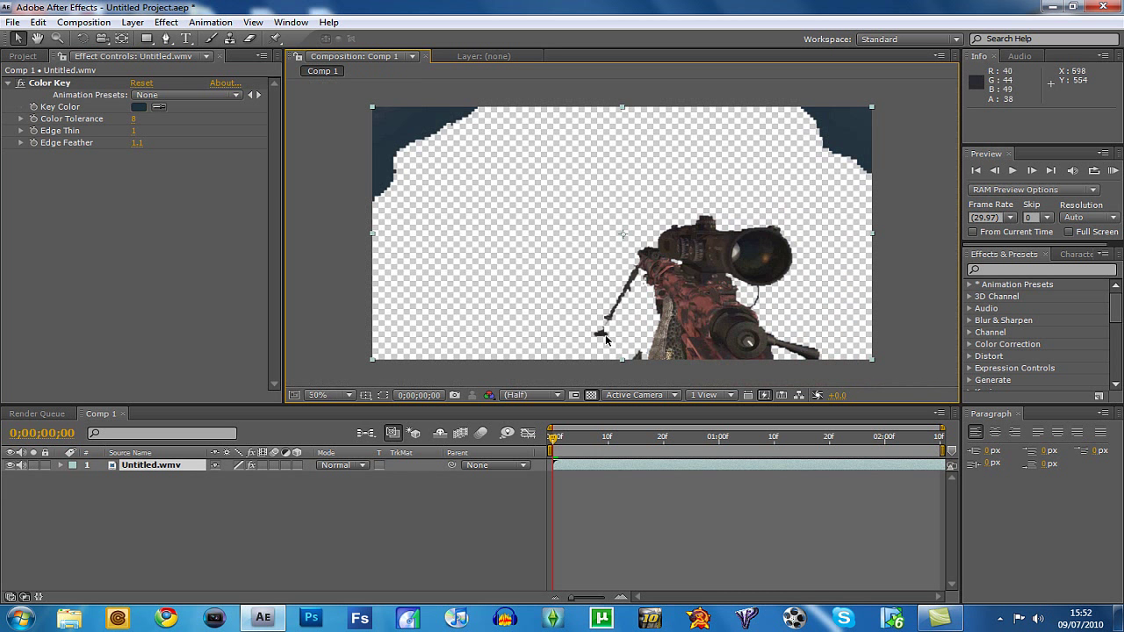
left_click_drag(131, 151, 153, 156)
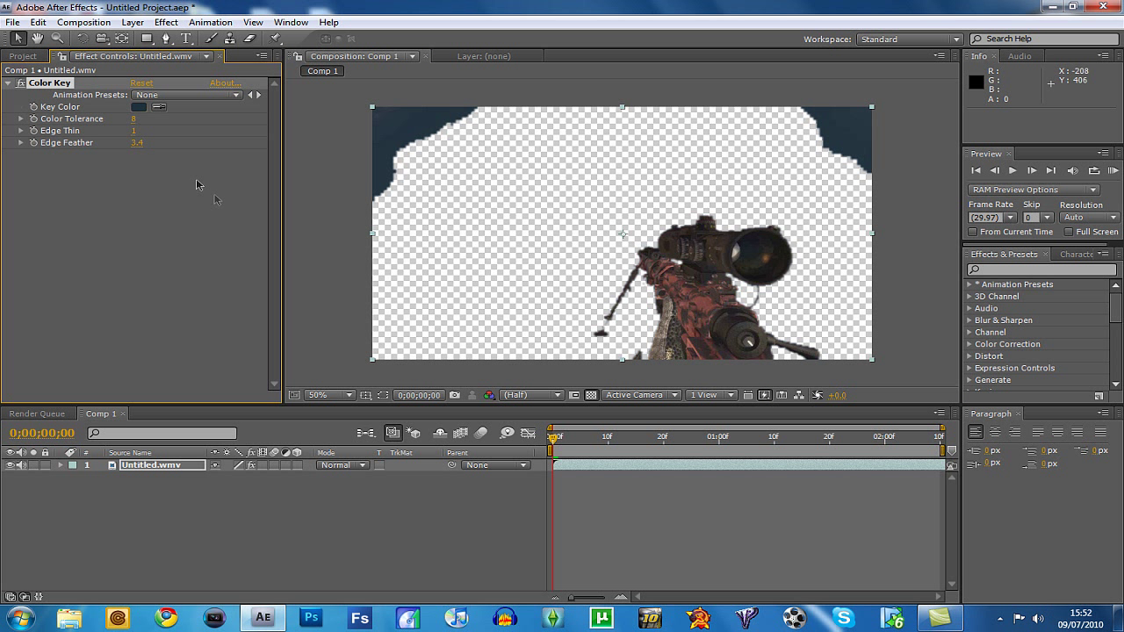
left_click_drag(132, 143, 121, 142)
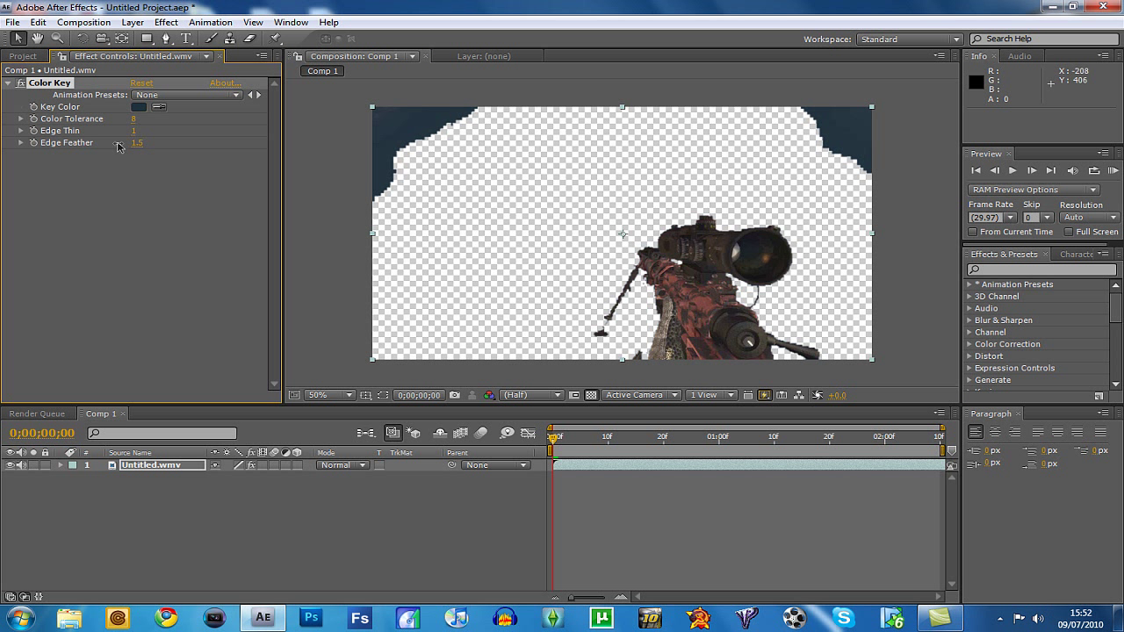
left_click(321, 260)
left_click(166, 22)
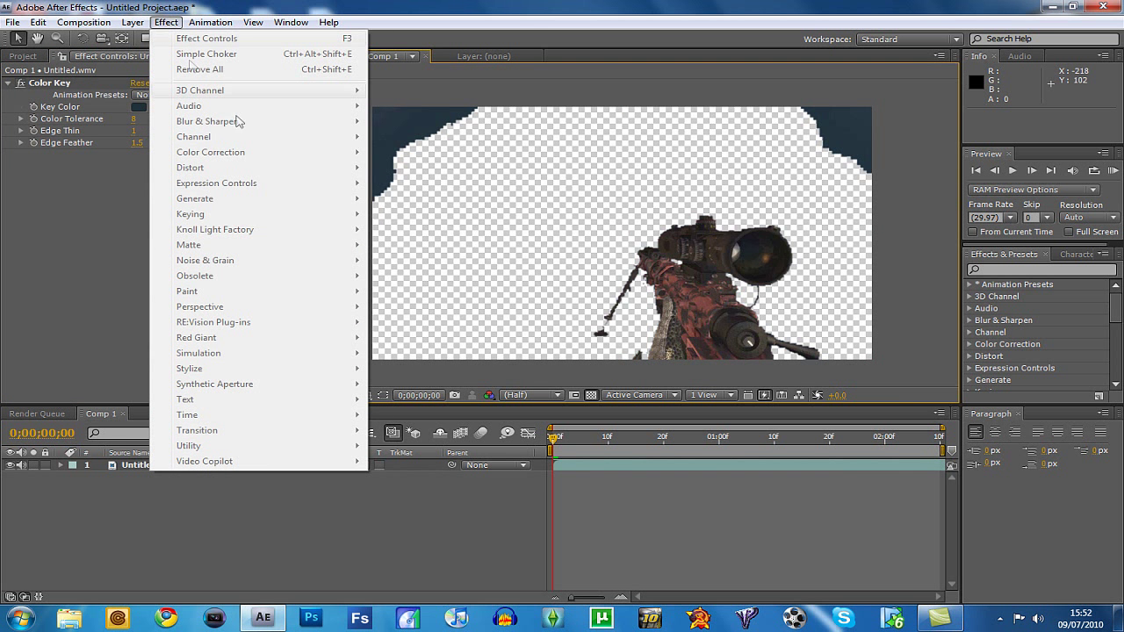
Add a second Color Key to the rifle layer and eyedrop the dark sky as Key Color
left_click(137, 462)
left_click(145, 463)
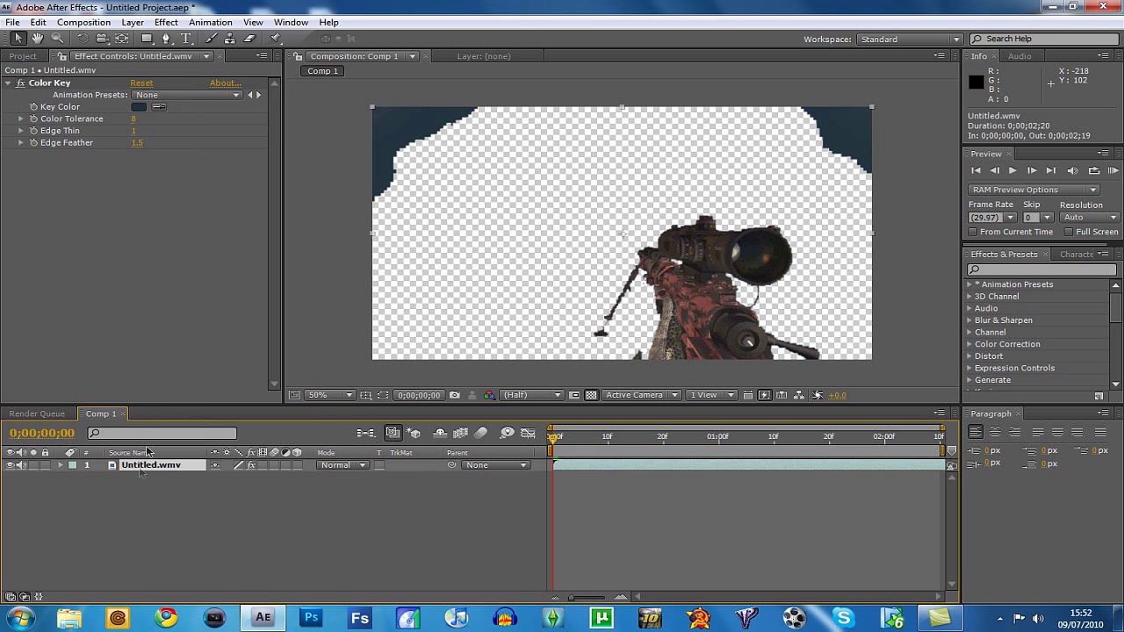
left_click(166, 22)
mouse_move(286, 219)
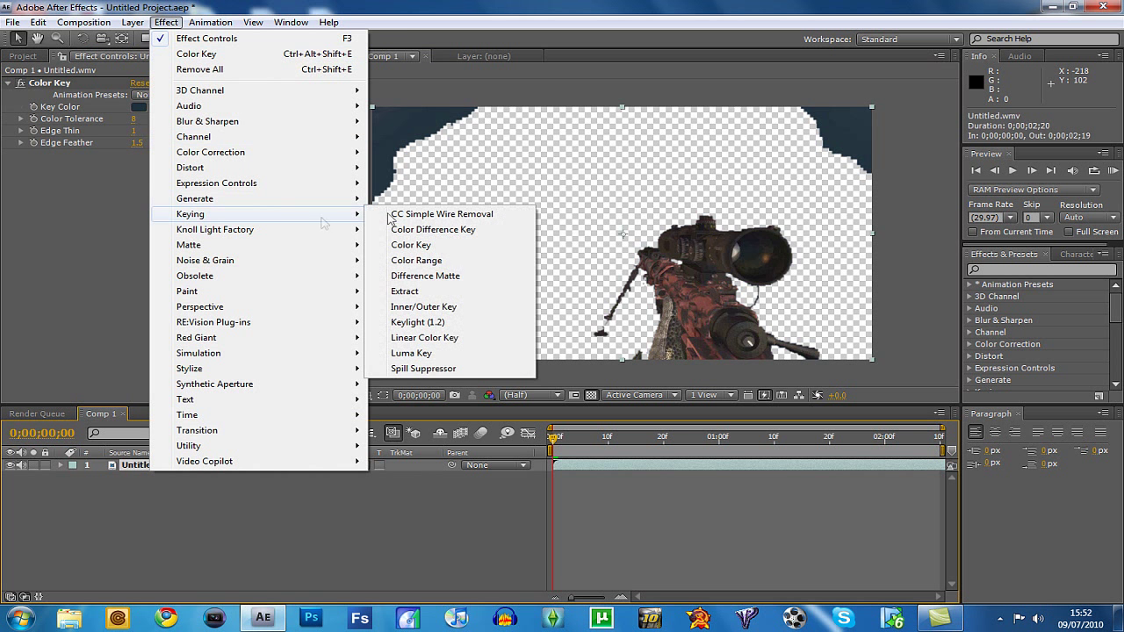
left_click(412, 246)
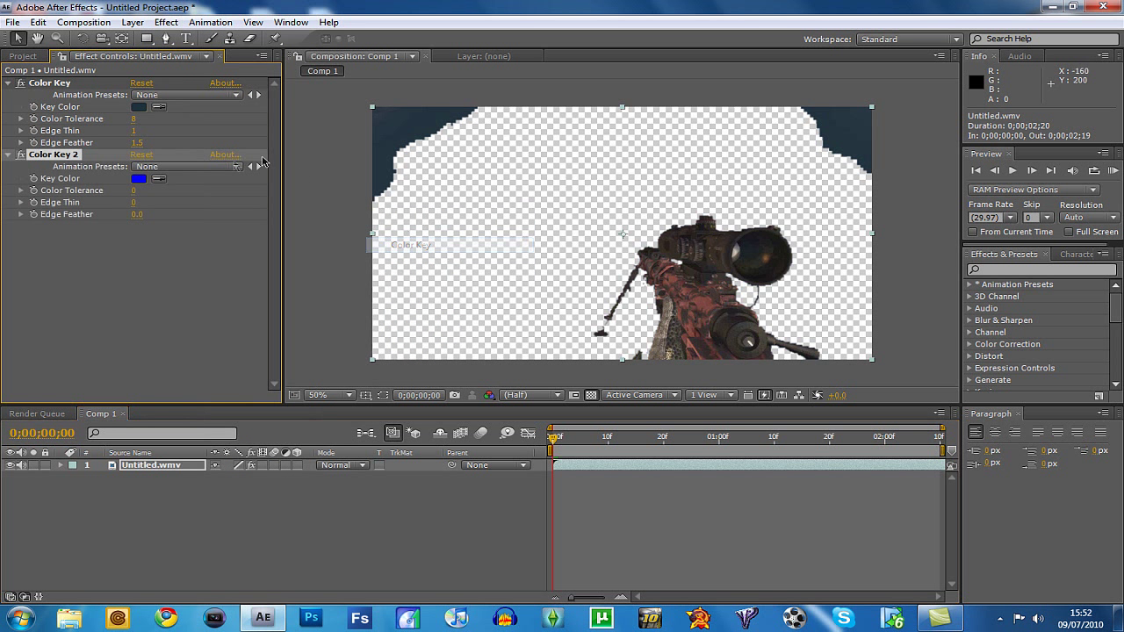
left_click(166, 179)
left_click(406, 113)
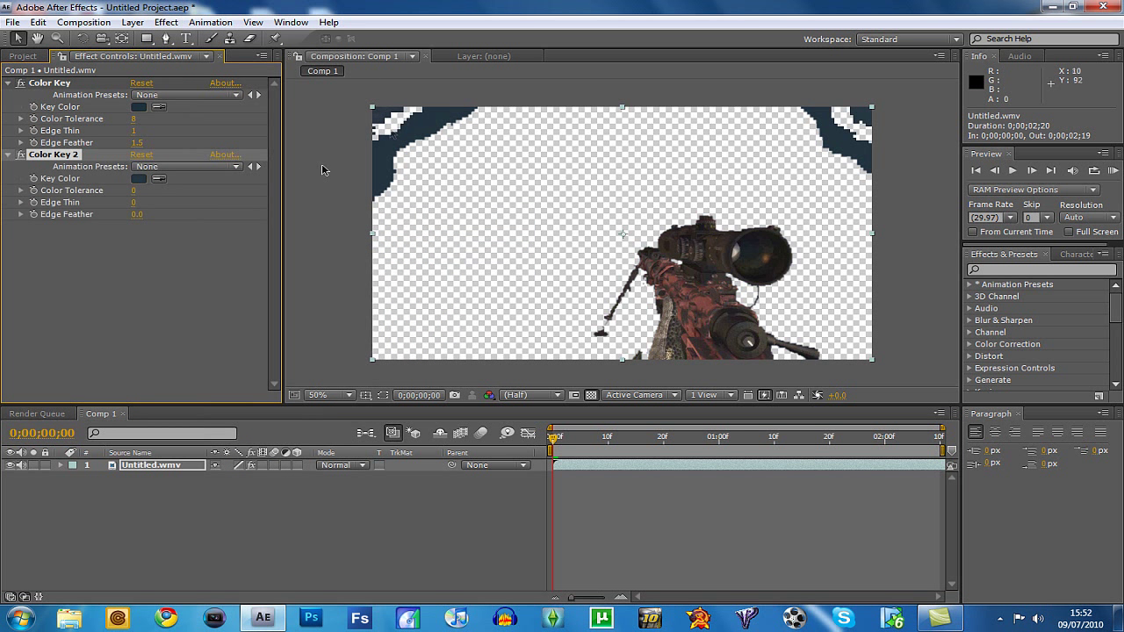
Give the second key Color Tolerance 10, Edge Thin 0 and Edge Feather 1.0, checking edges zoomed in
left_click_drag(139, 190, 152, 192)
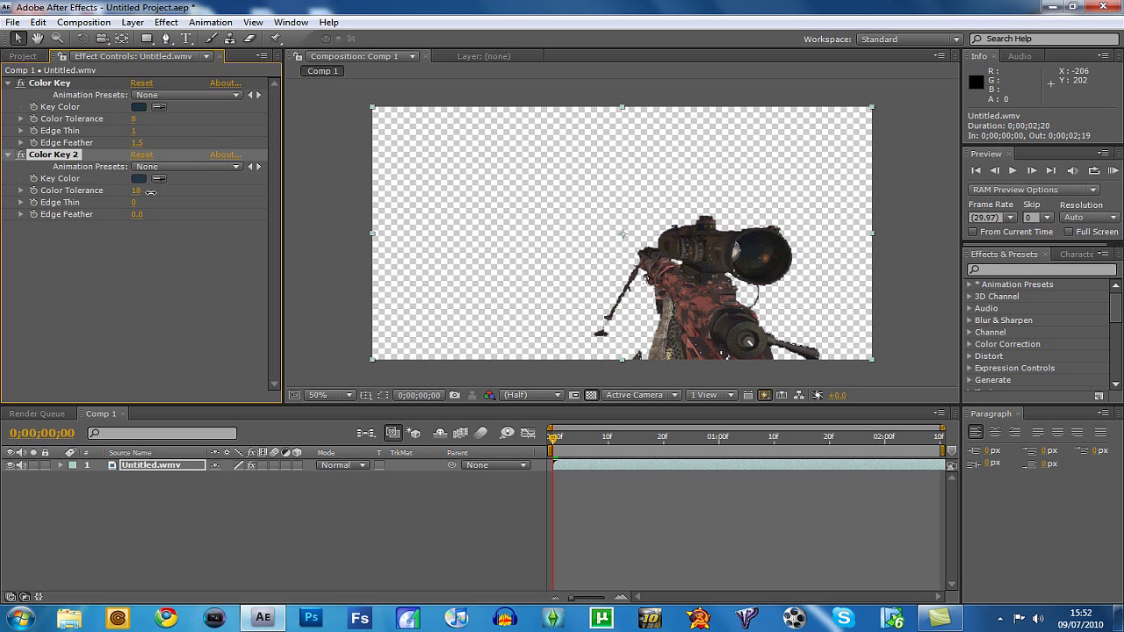
left_click_drag(143, 192, 127, 203)
left_click(137, 205)
left_click(135, 203)
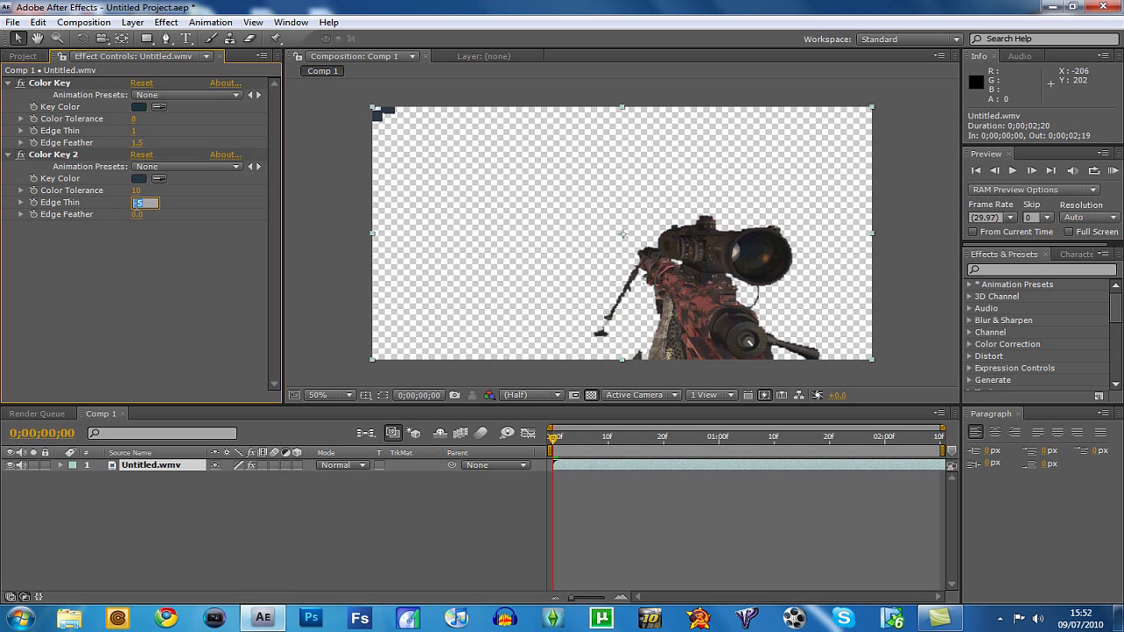
key("Return")
left_click_drag(137, 205, 136, 204)
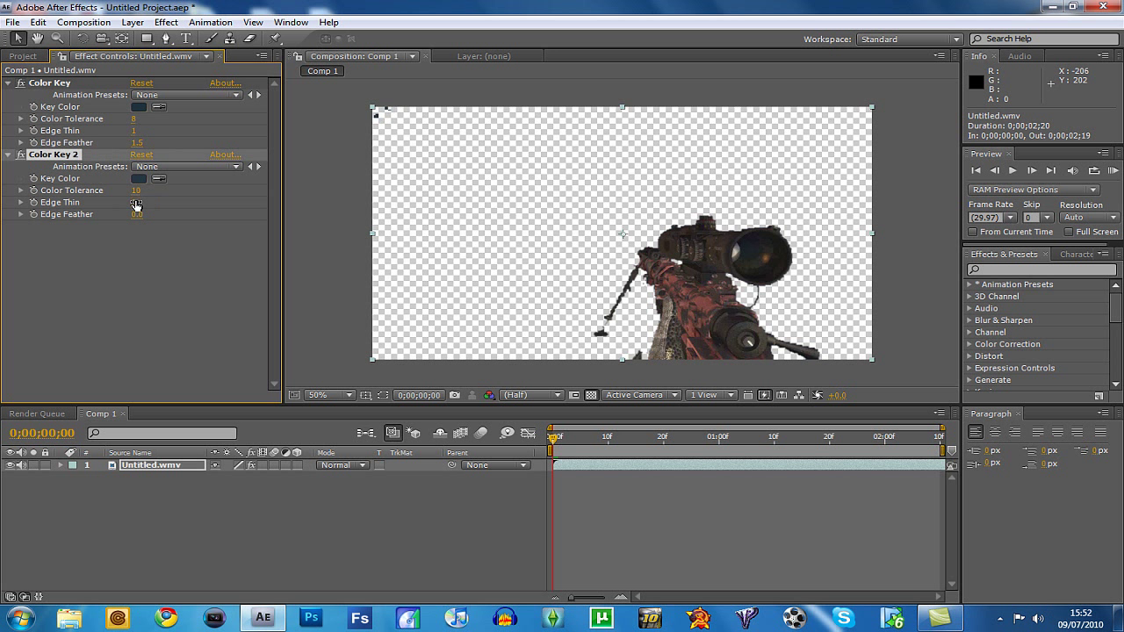
left_click(136, 214)
key("Return")
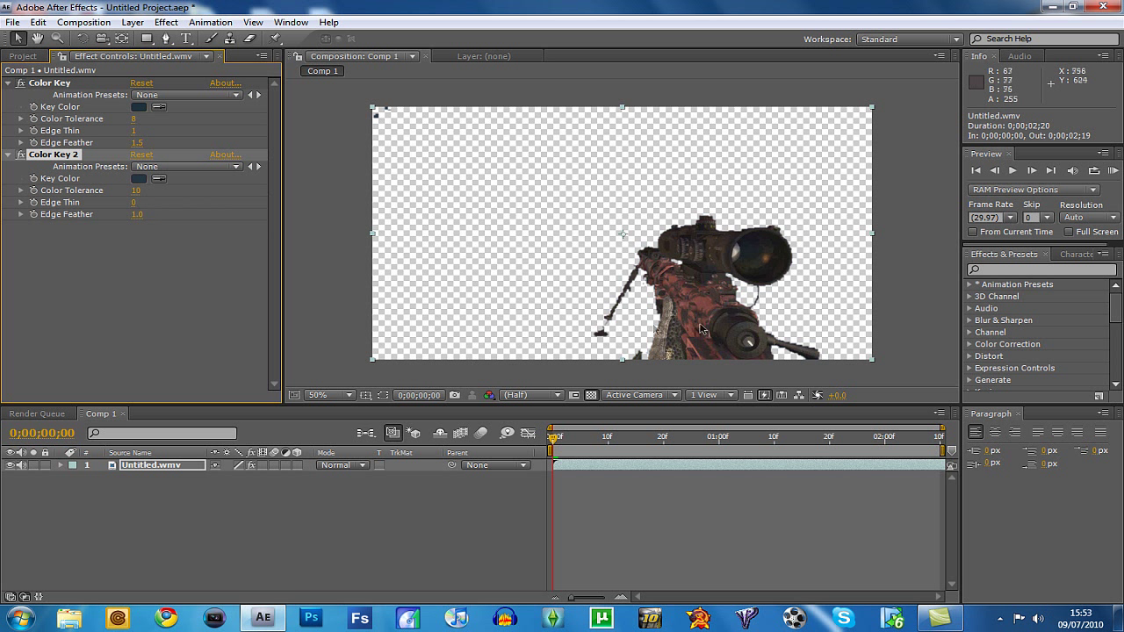
left_click(742, 317)
key("period")
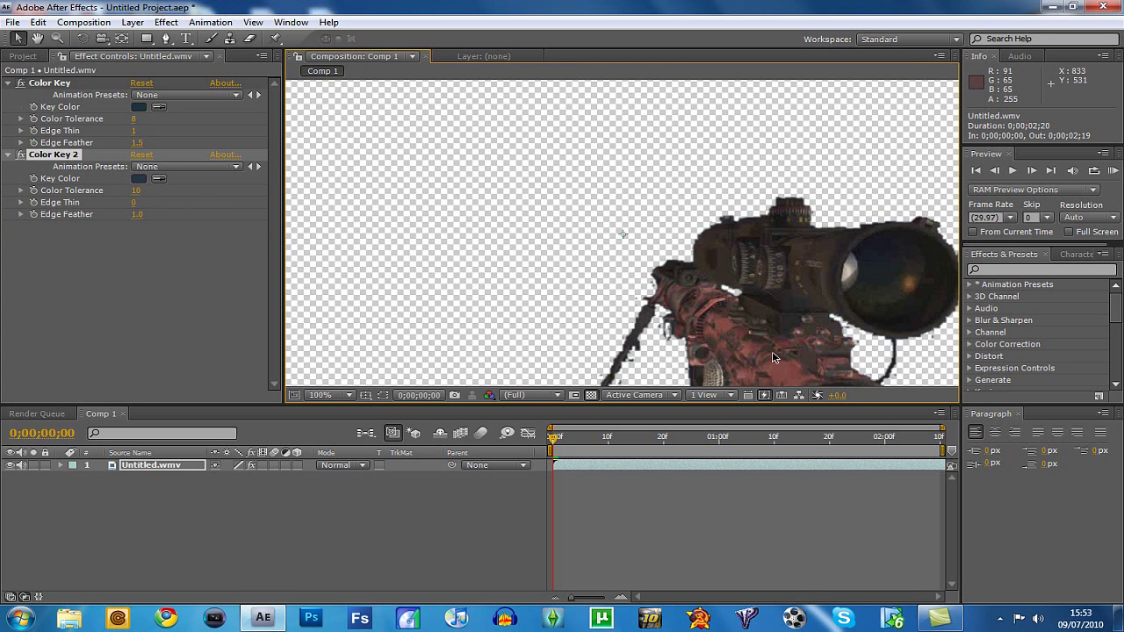
key("comma")
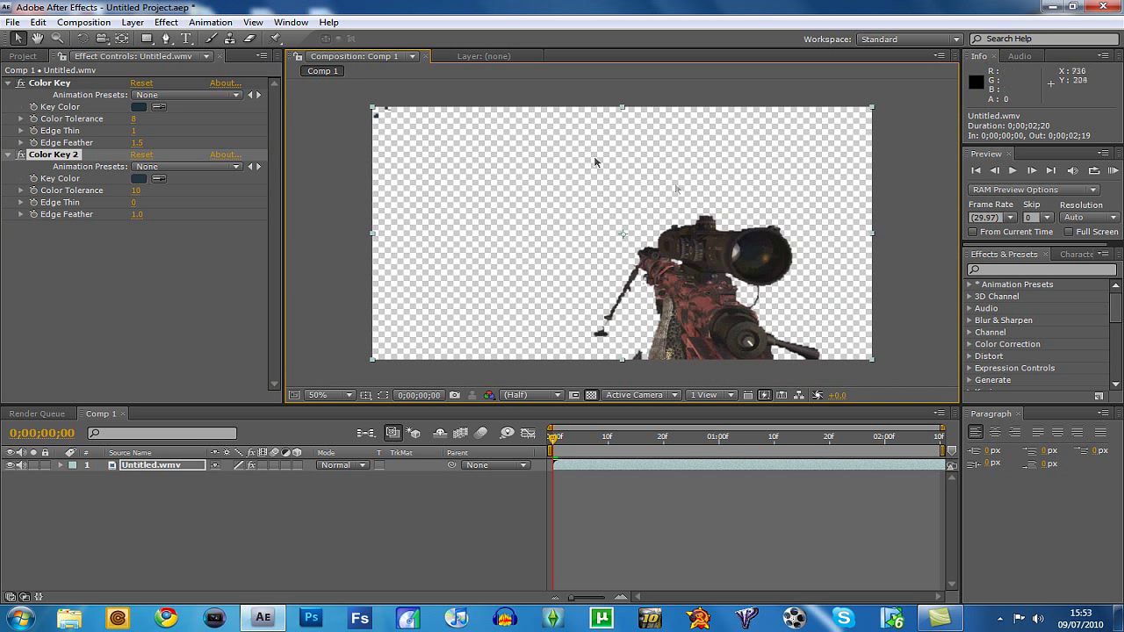
left_click(351, 141)
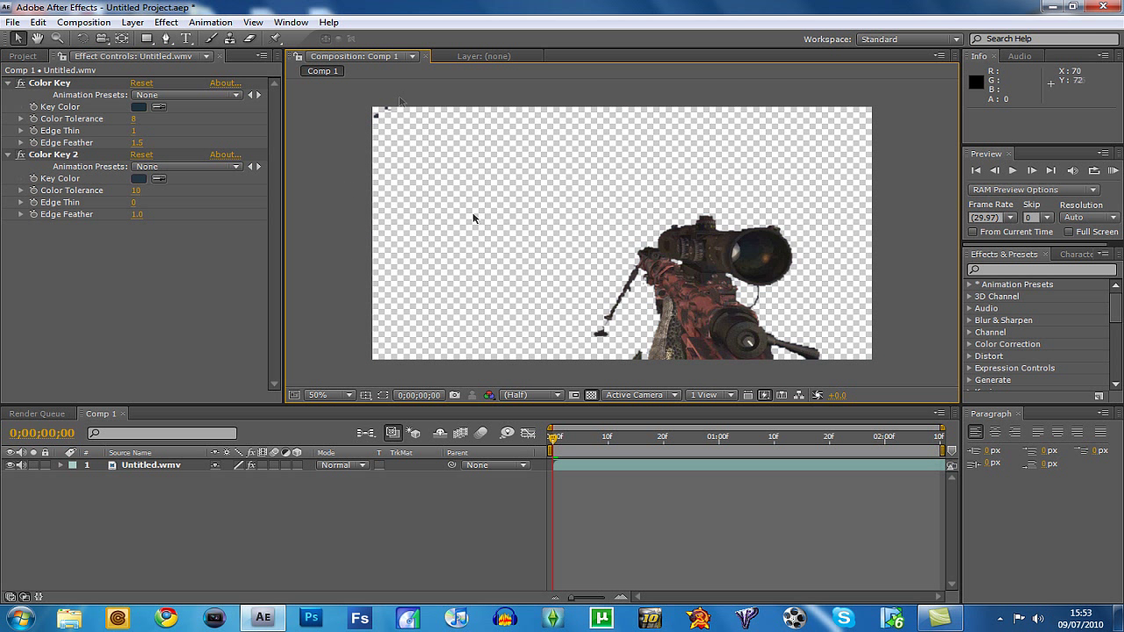
left_click_drag(612, 442, 492, 413)
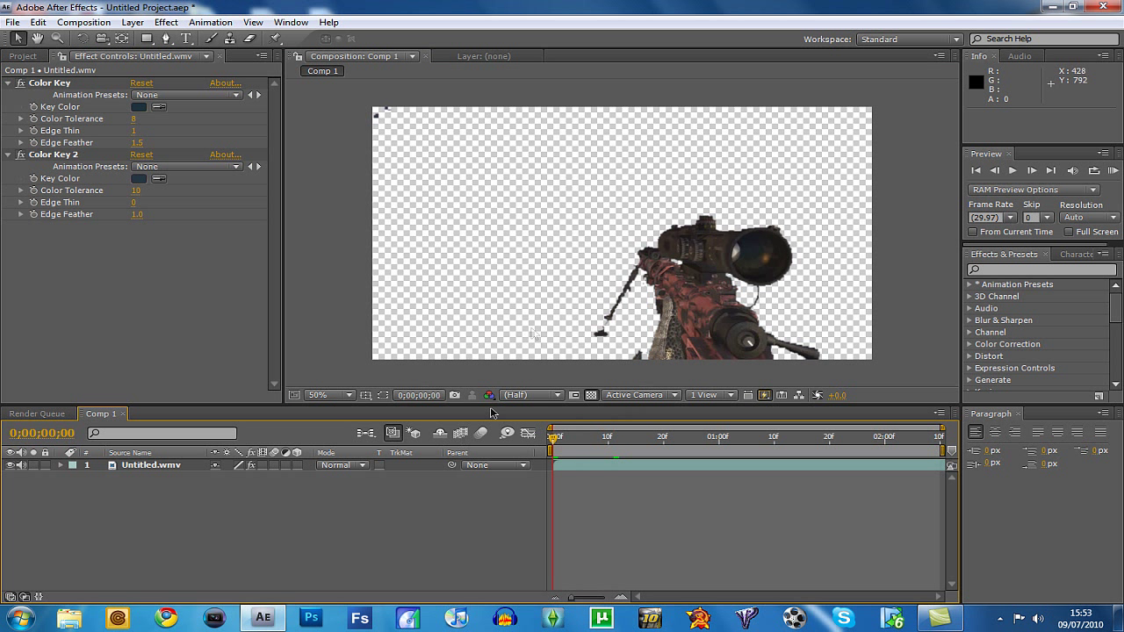
left_click(166, 40)
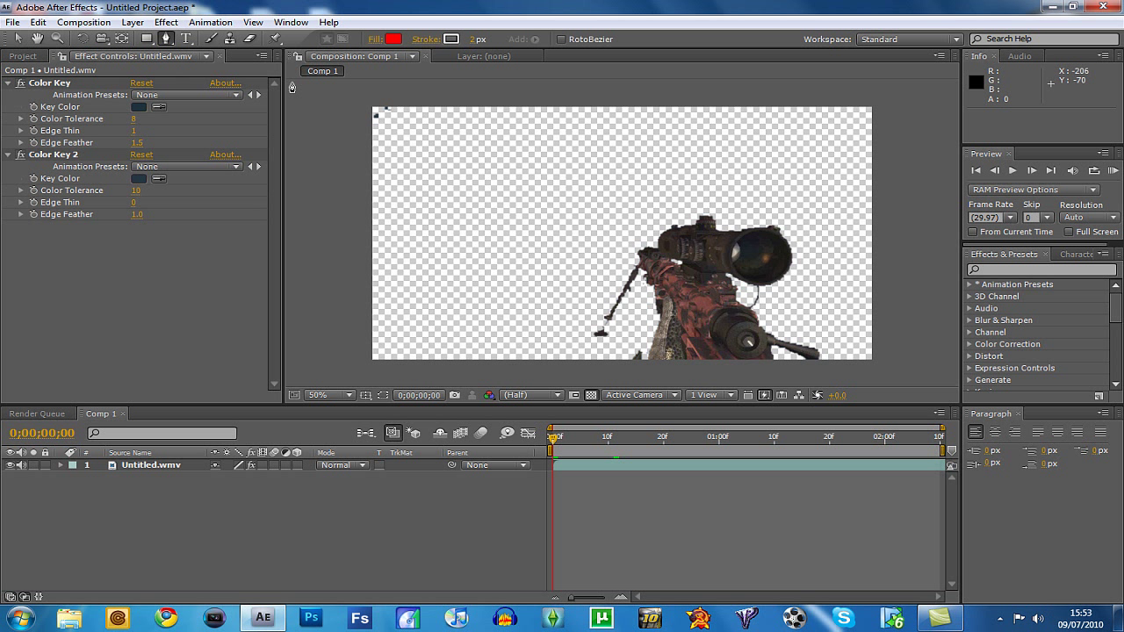
left_click(363, 116)
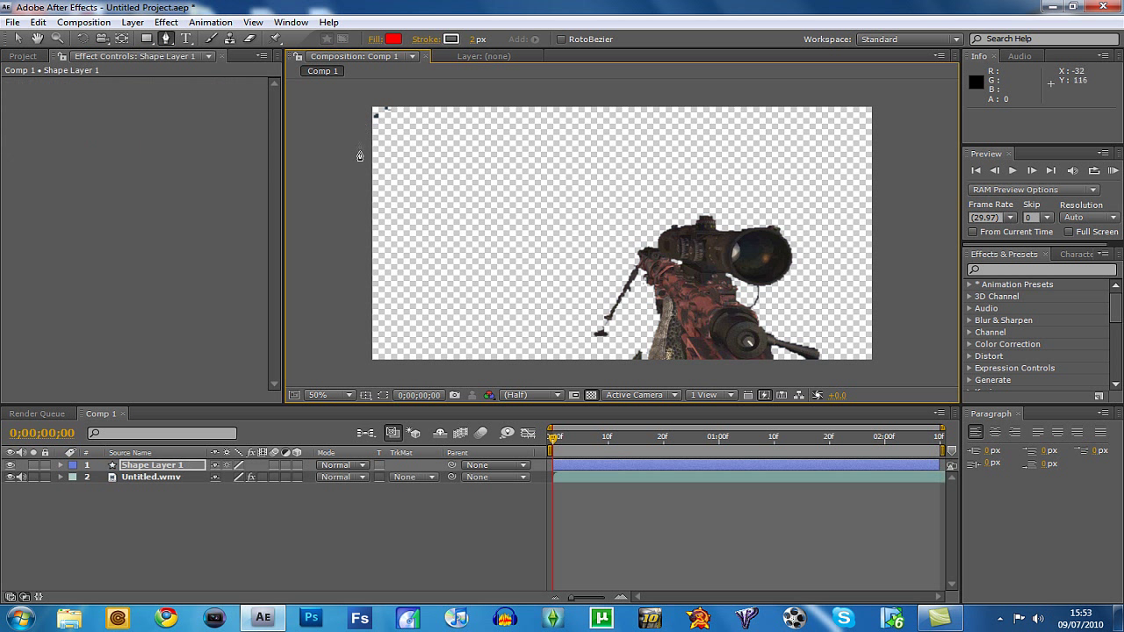
left_click_drag(351, 104, 352, 119)
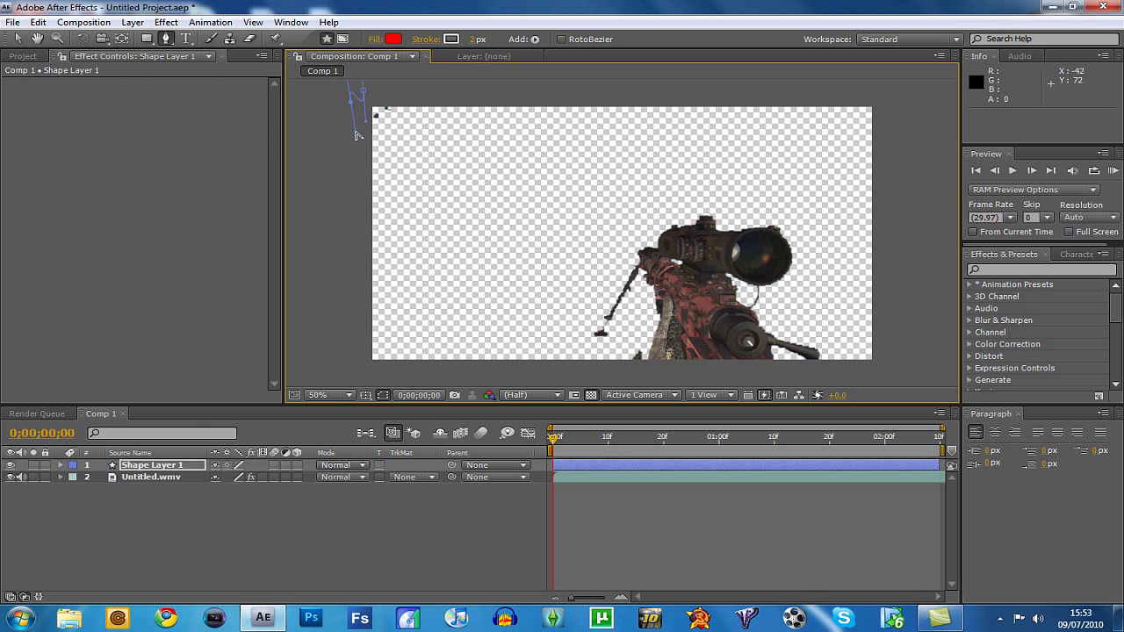
left_click(167, 465)
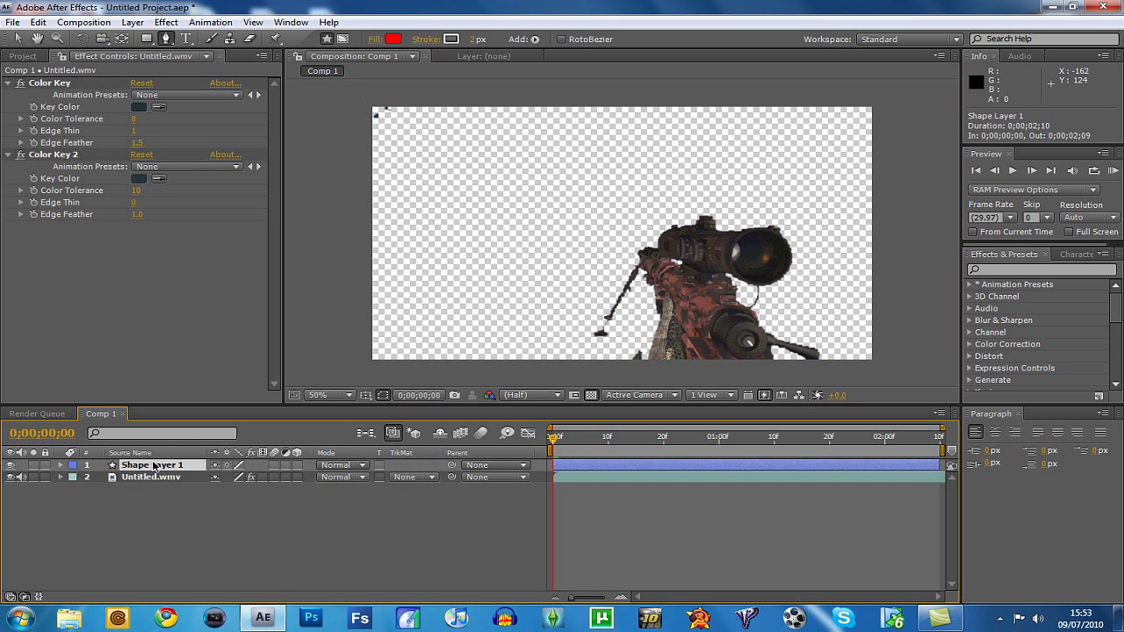
key("Delete")
left_click_drag(403, 120, 372, 131)
left_click(353, 114)
left_click(360, 90)
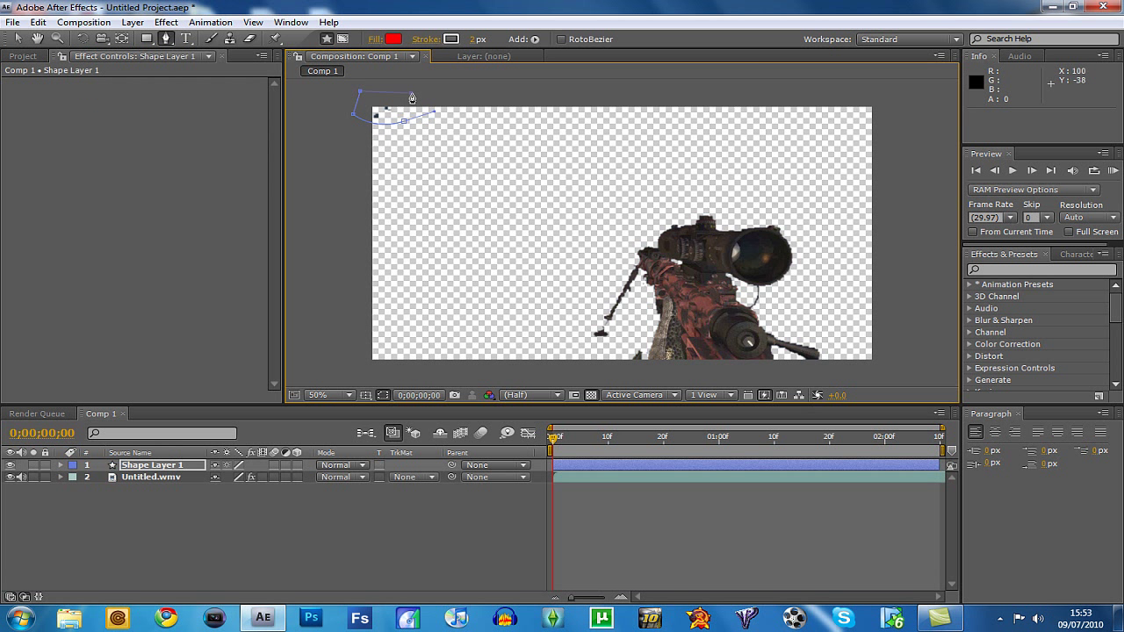
left_click(411, 92)
left_click(404, 122)
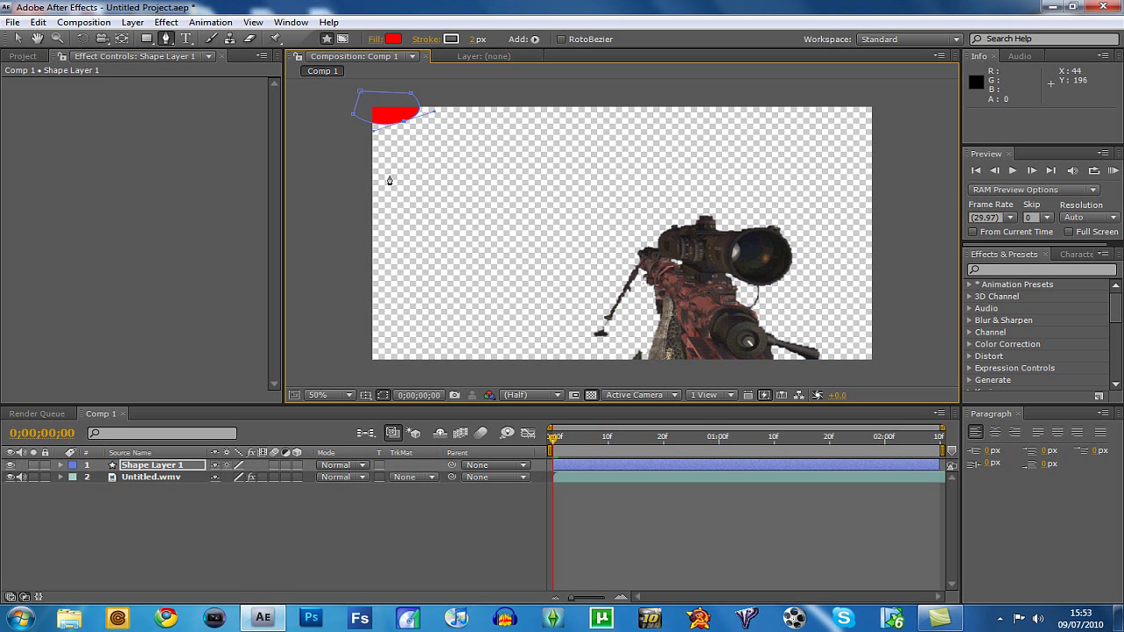
left_click(152, 479)
key("Delete")
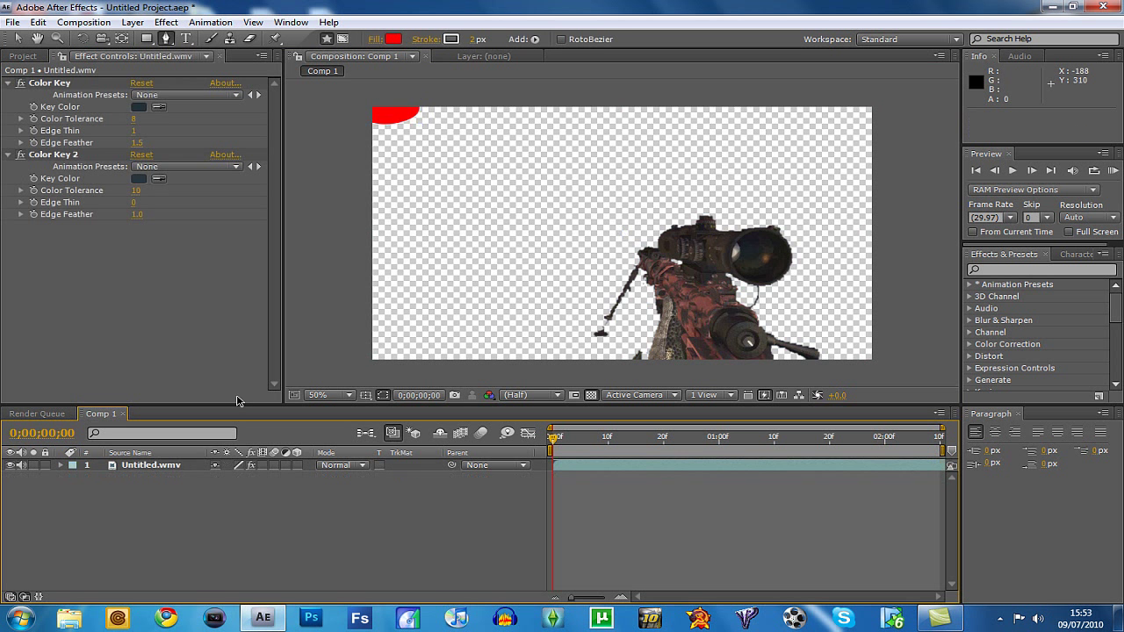
left_click(18, 38)
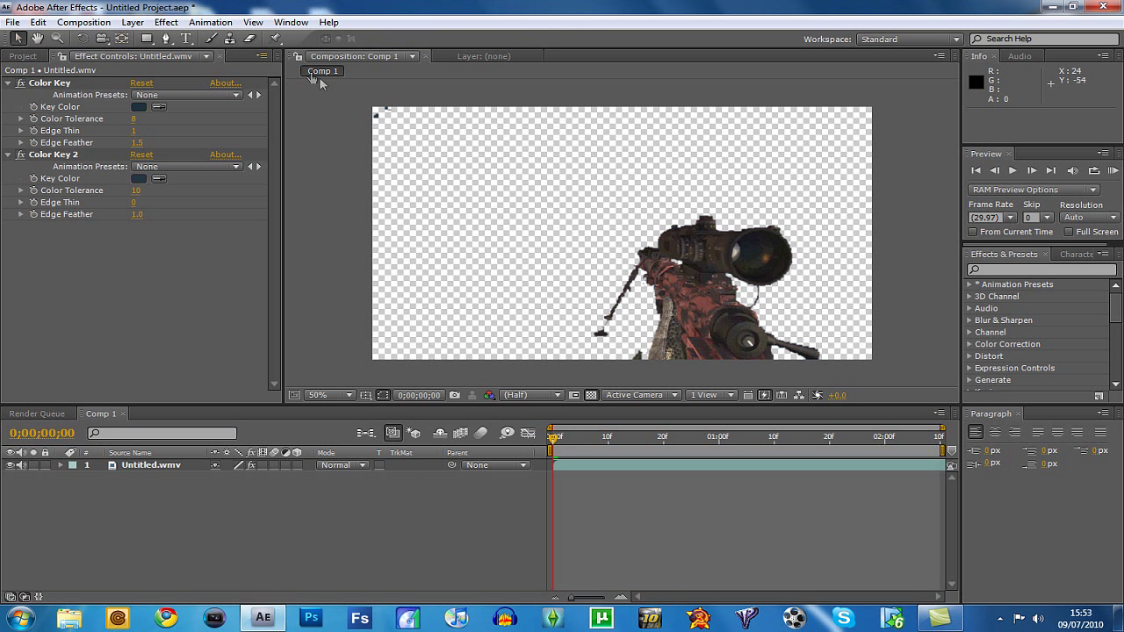
Draw a closed mask around the leftover specks at the top-left of the rifle footage
left_click(426, 156)
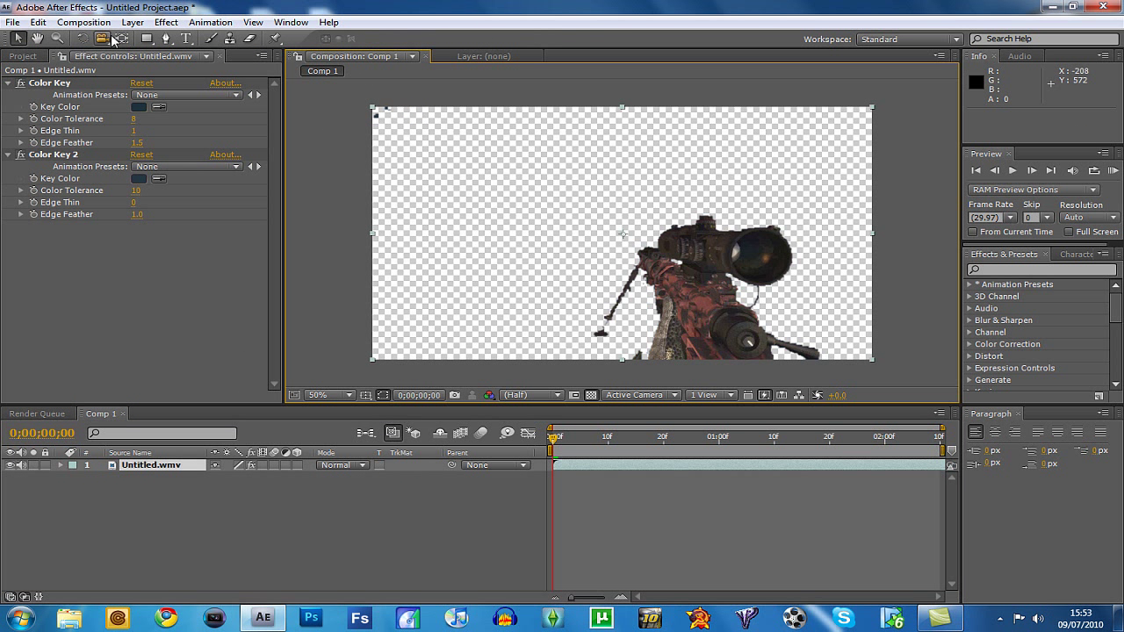
left_click(165, 38)
left_click(341, 97)
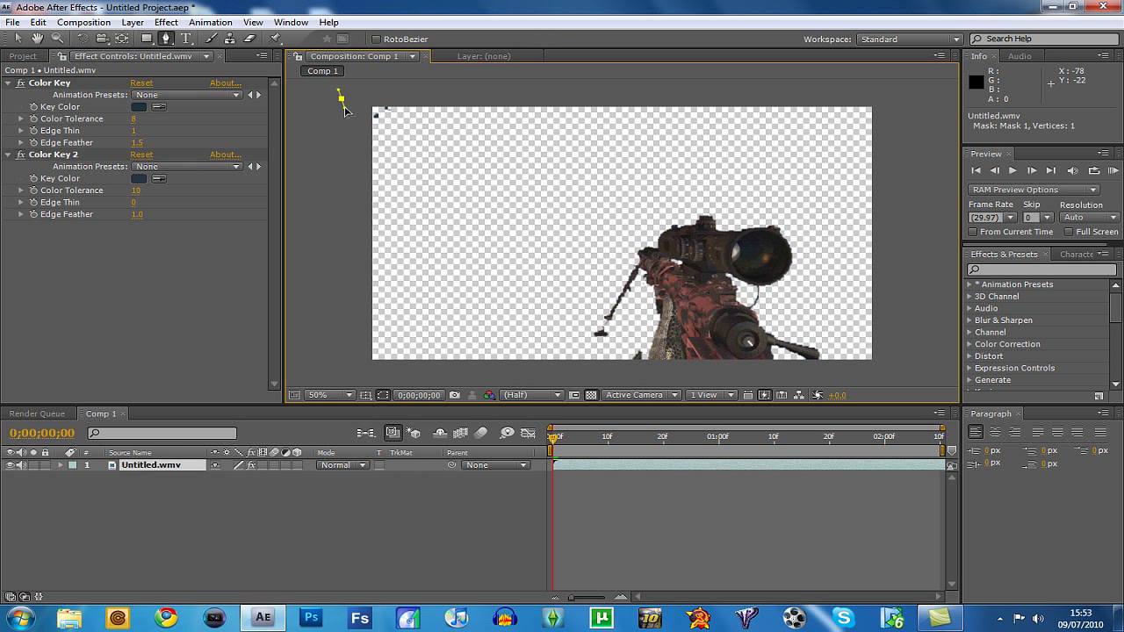
left_click(384, 134)
left_click(413, 106)
left_click(390, 93)
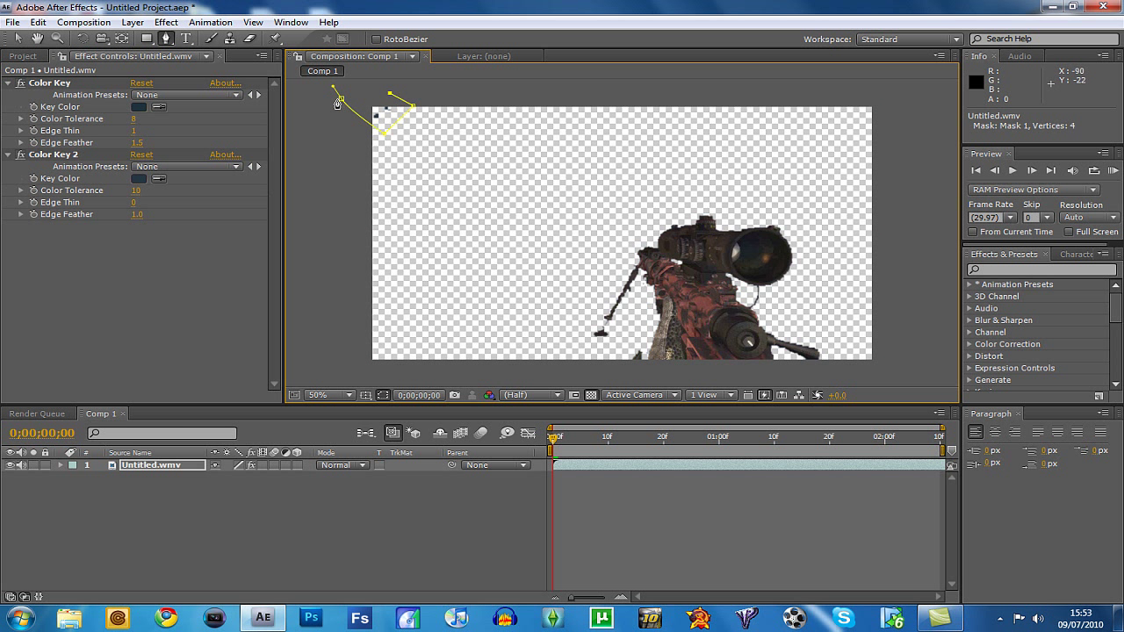
left_click(342, 100)
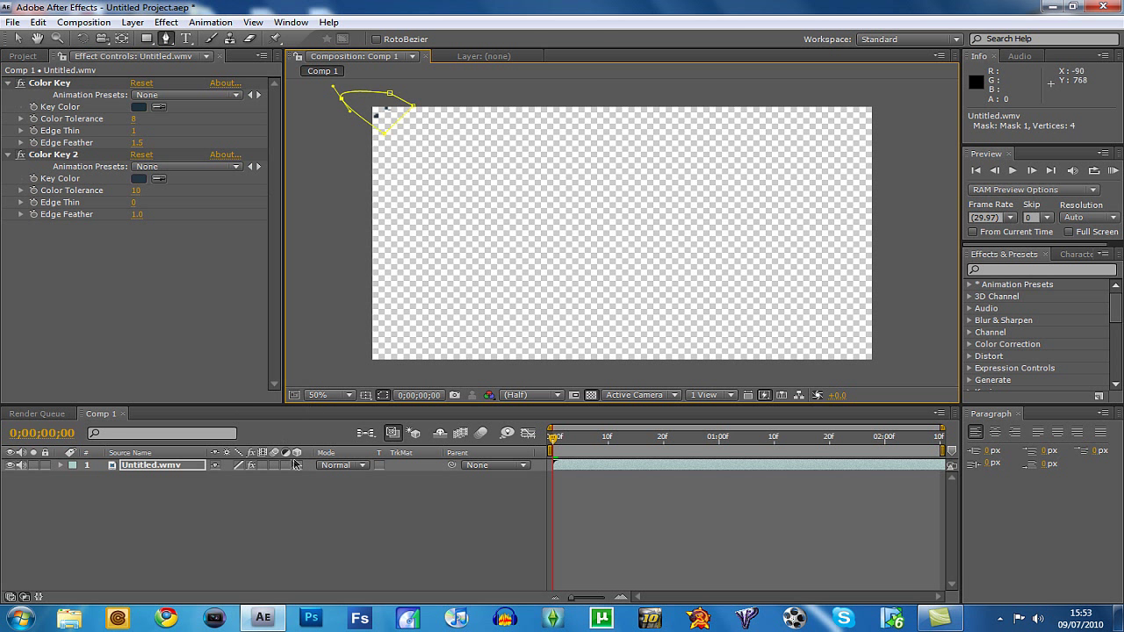
Set Mask 1 to Subtract mode and delete an accidental second mask
left_click(178, 466)
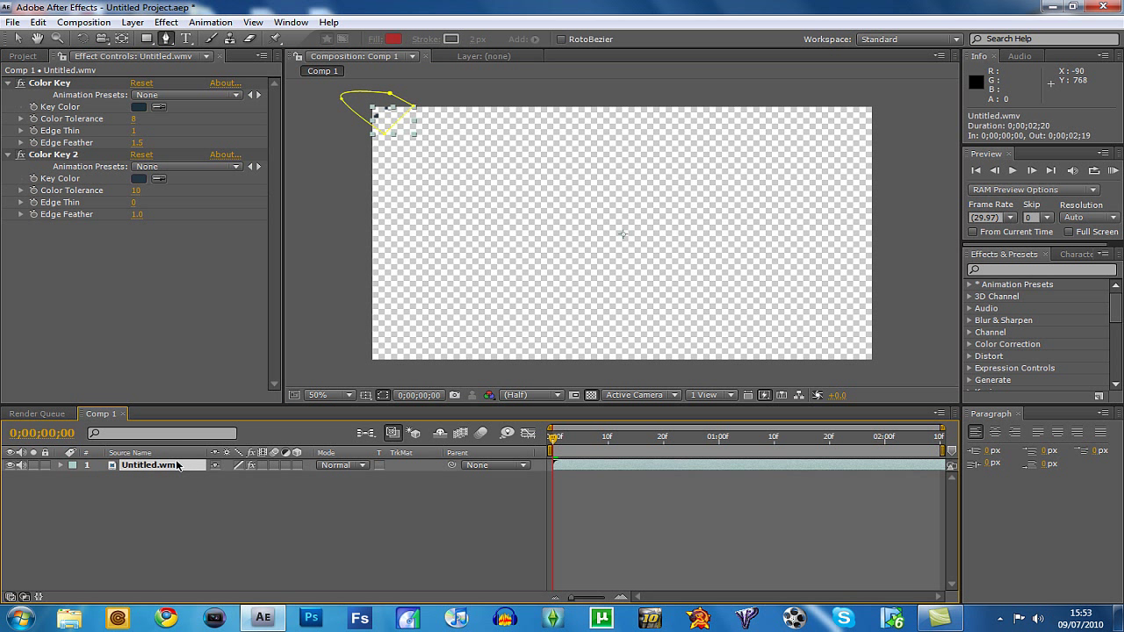
key("m")
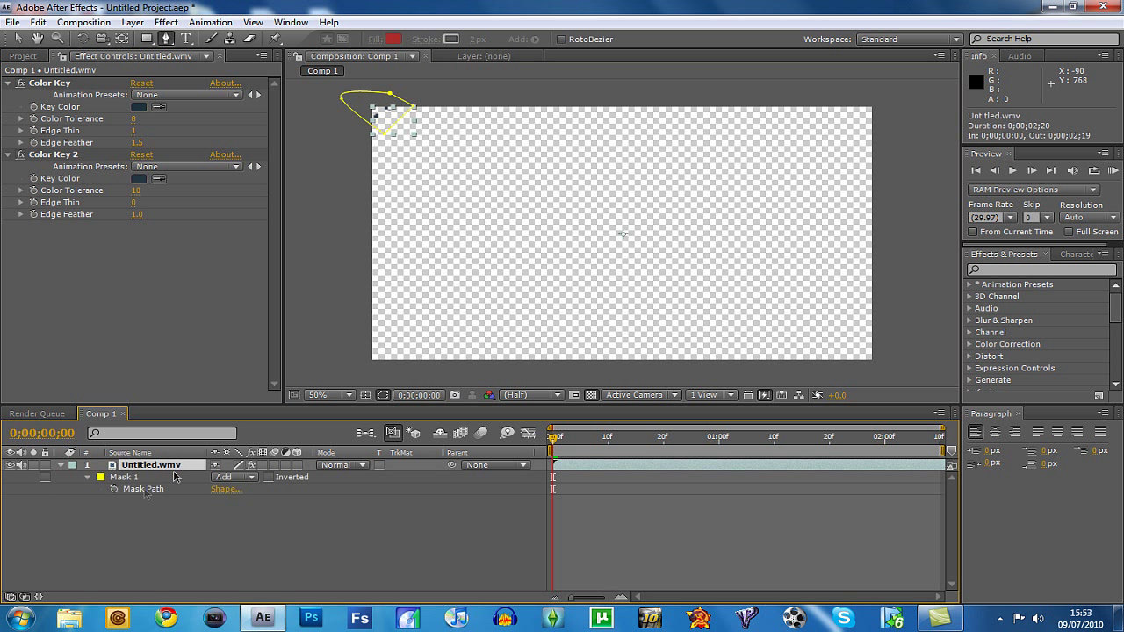
left_click(251, 477)
left_click(281, 492)
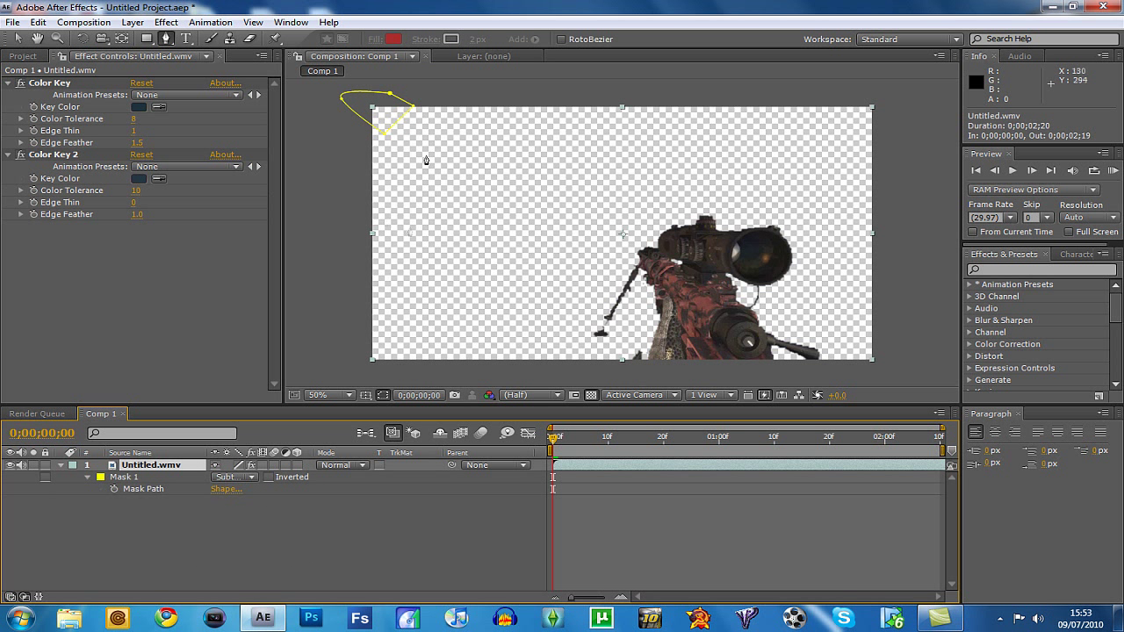
left_click(304, 252)
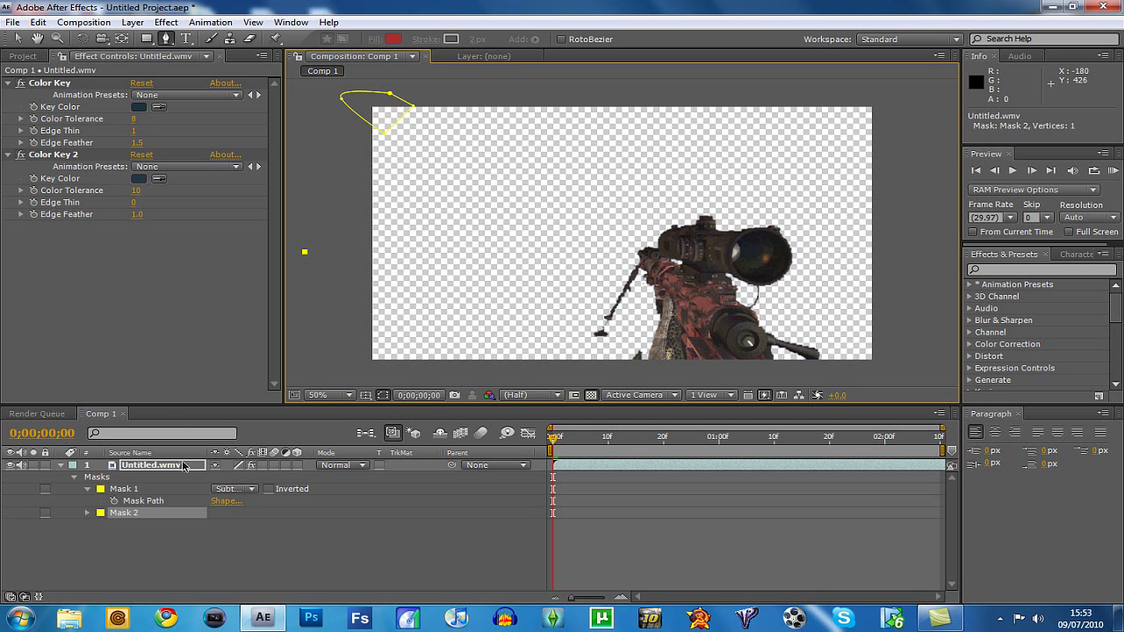
left_click(128, 513)
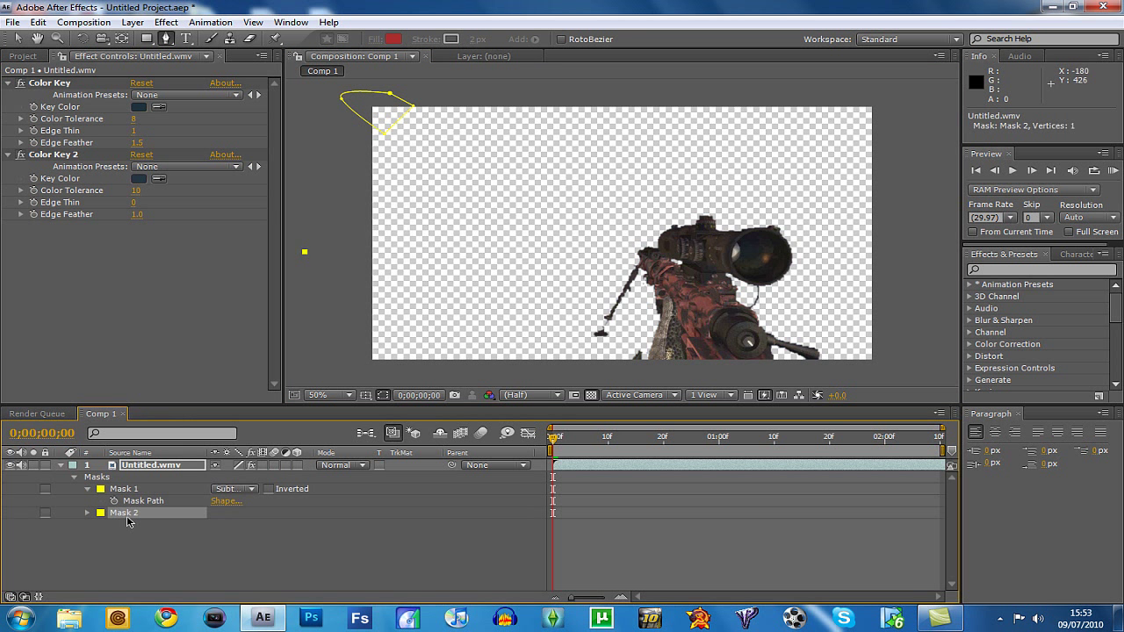
key("Delete")
Collapse both Color Key effects and check the key at frame 11 before returning to start
left_click(17, 38)
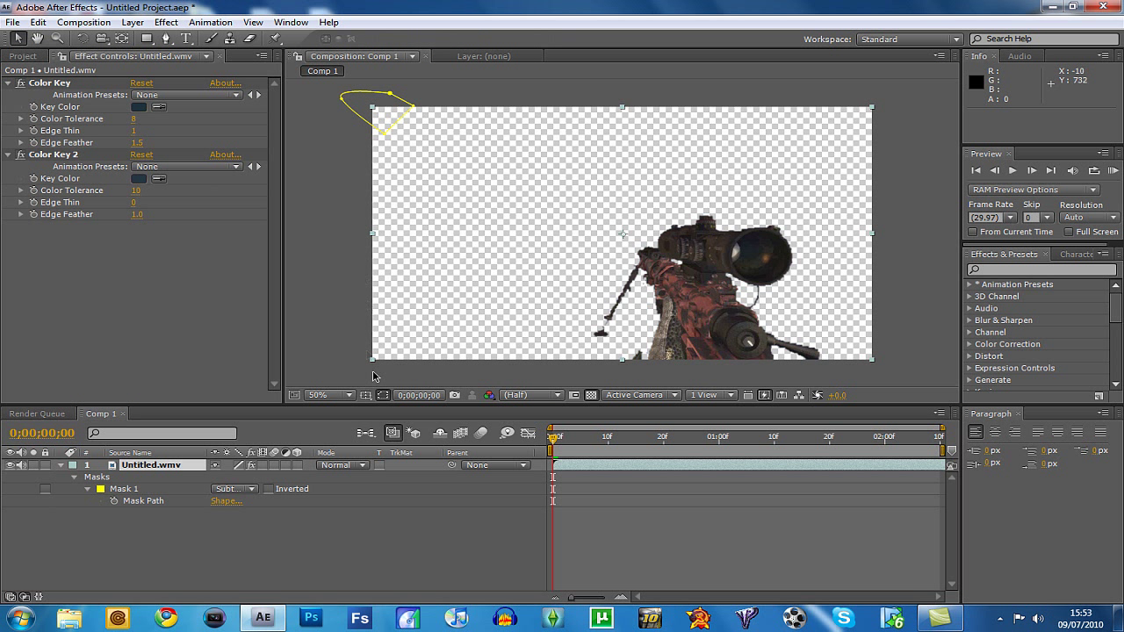
left_click(384, 395)
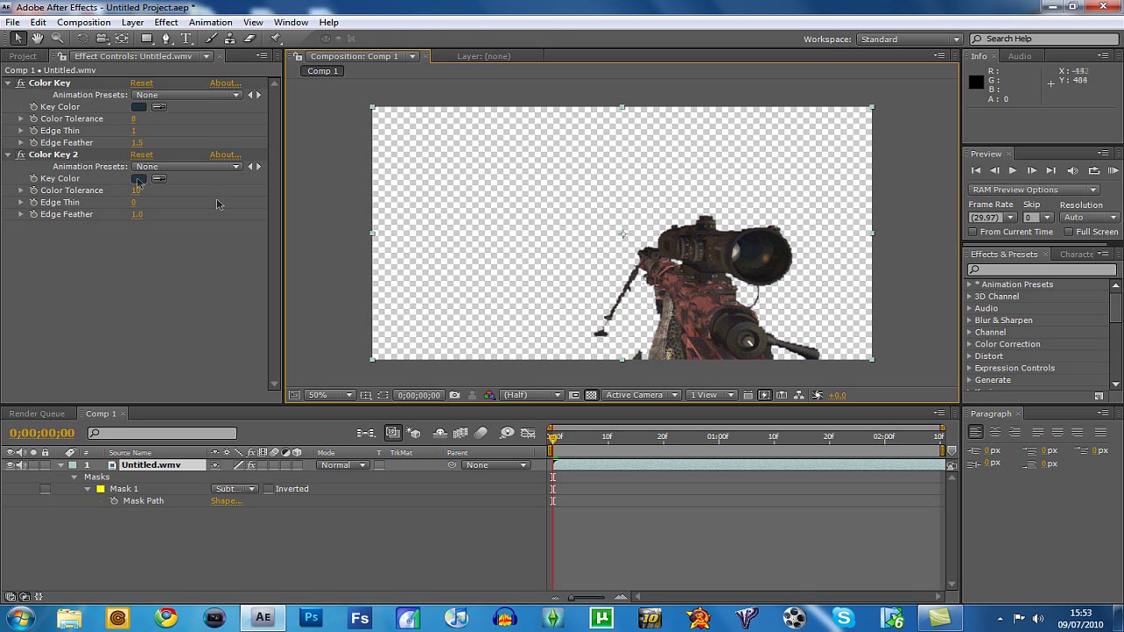
left_click(7, 84)
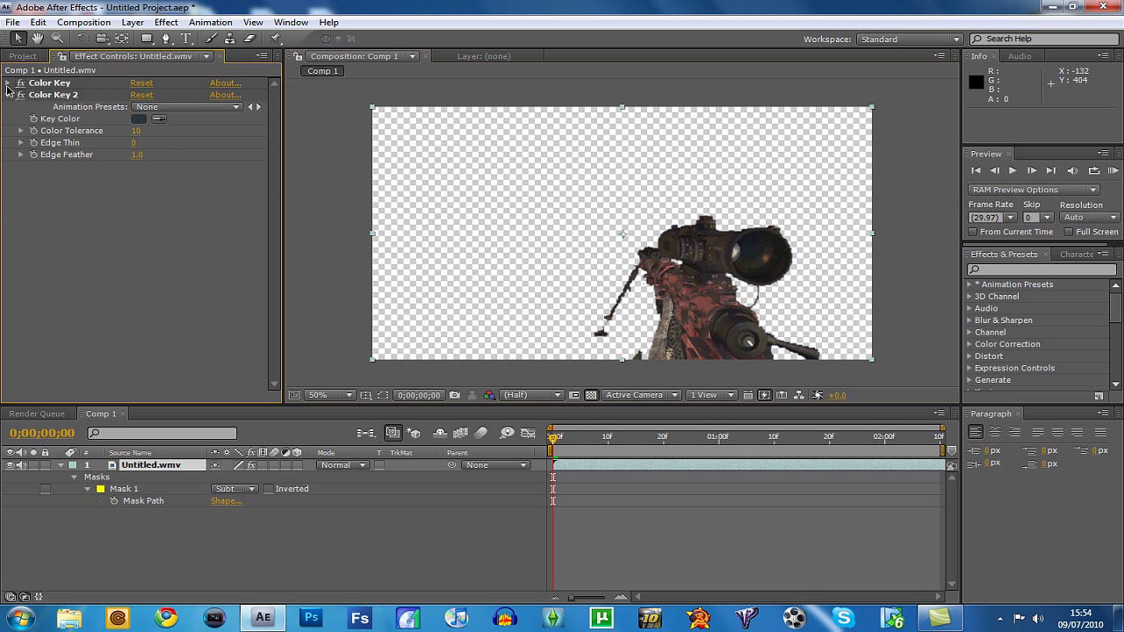
left_click(8, 95)
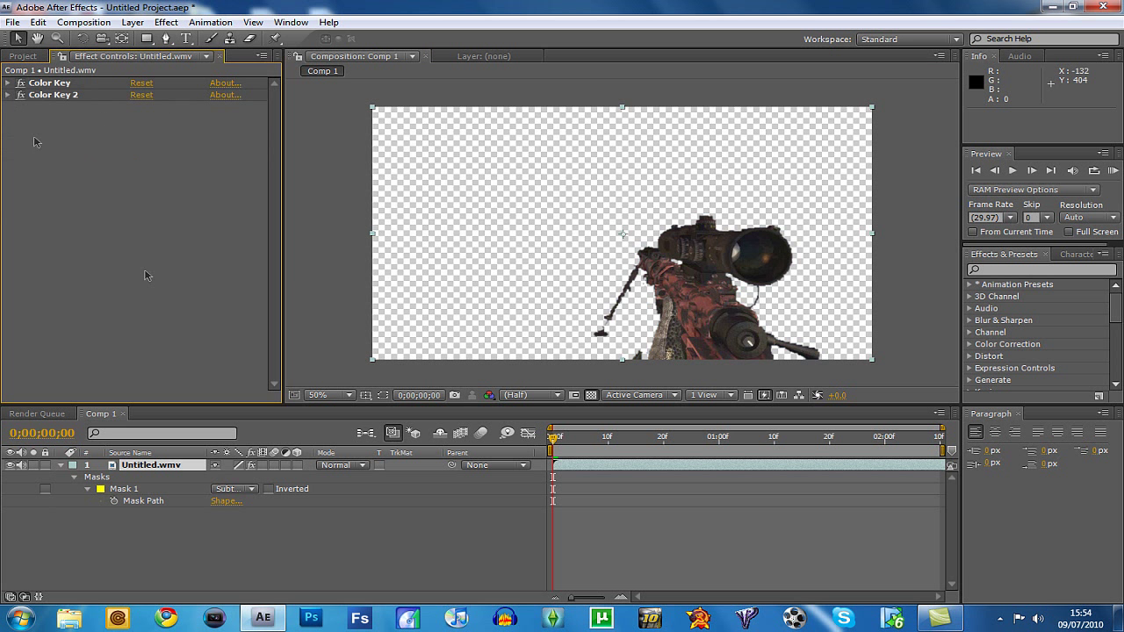
left_click(615, 450)
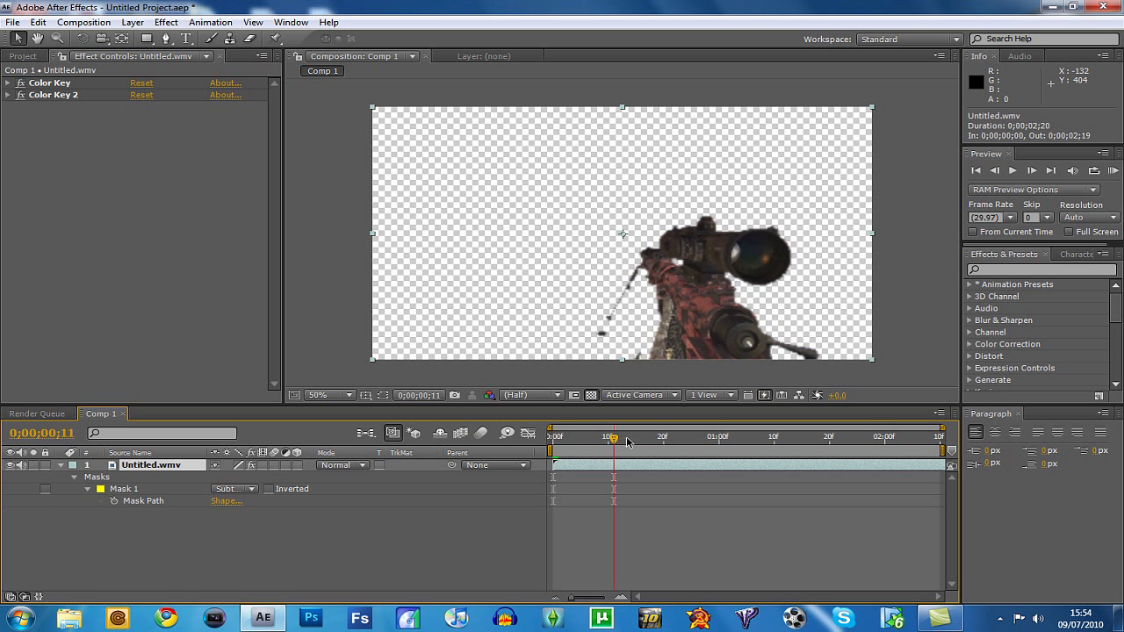
key("Home")
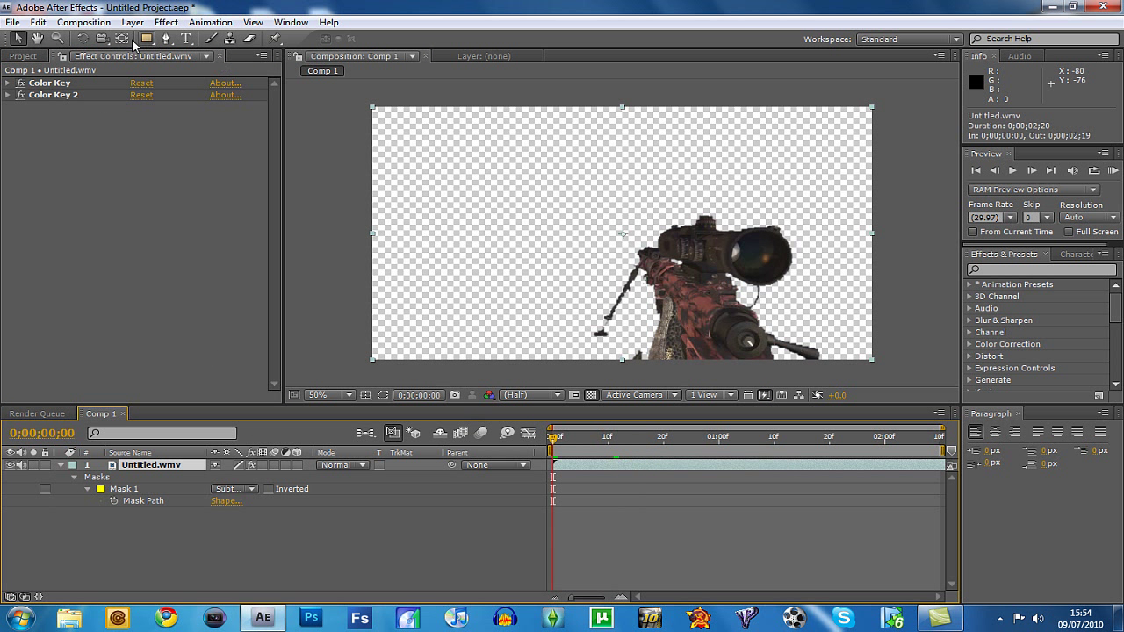
left_click(136, 23)
Create a new white 1280×720 solid, White Solid 1
mouse_move(199, 38)
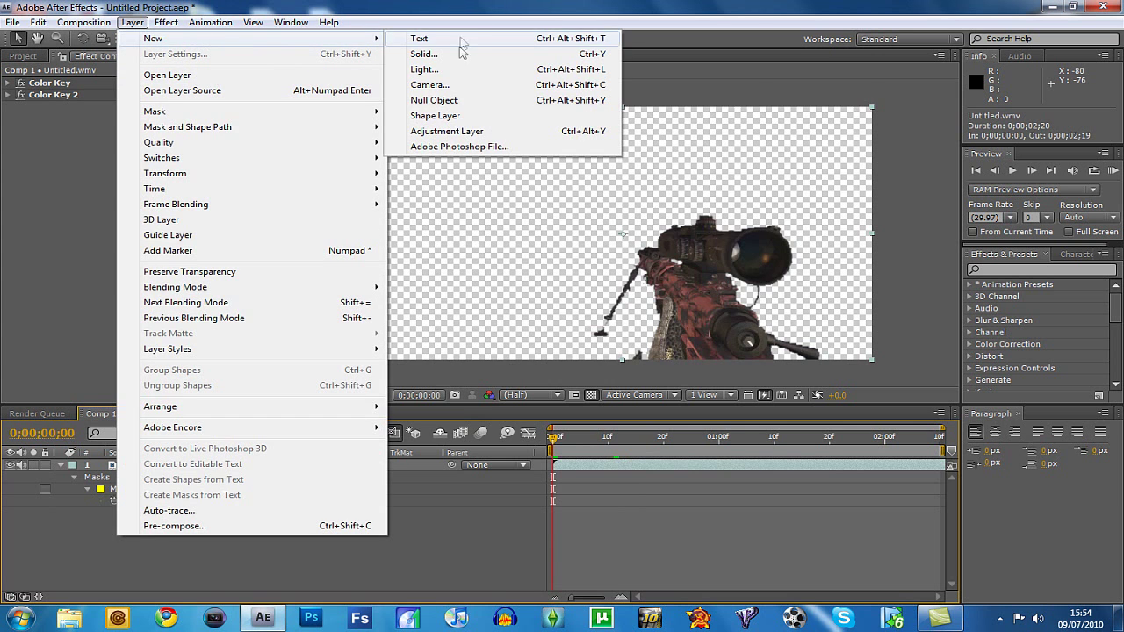
left_click(457, 53)
left_click(598, 432)
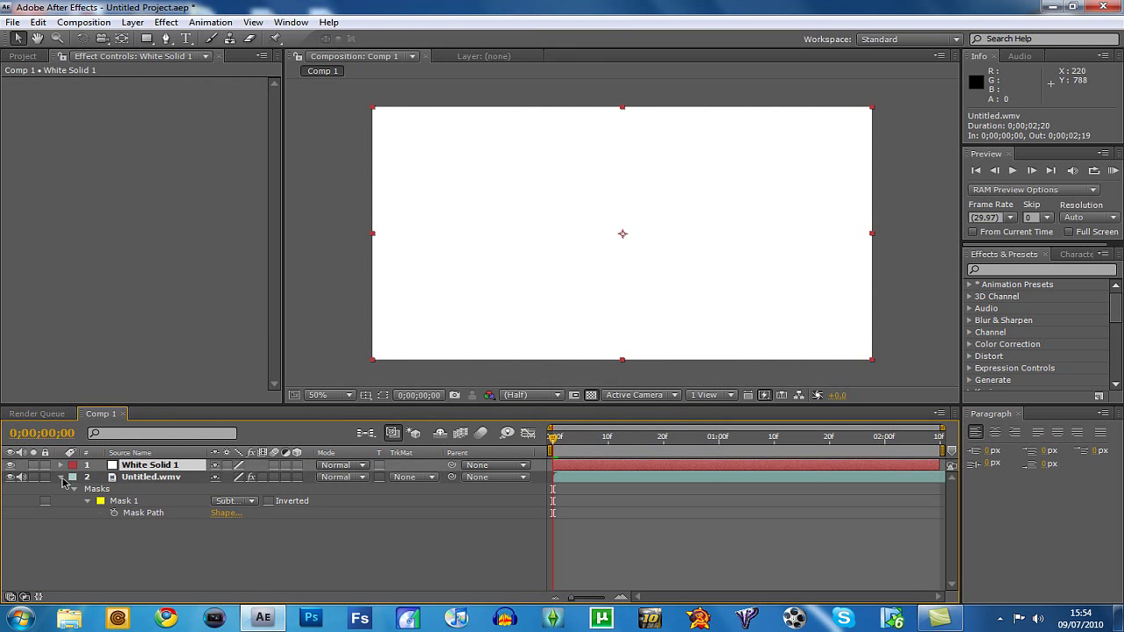
Move Untitled.wmv above White Solid 1 and zoom in to inspect the rifle's keyed edges
left_click(61, 477)
left_click_drag(151, 477, 603, 456)
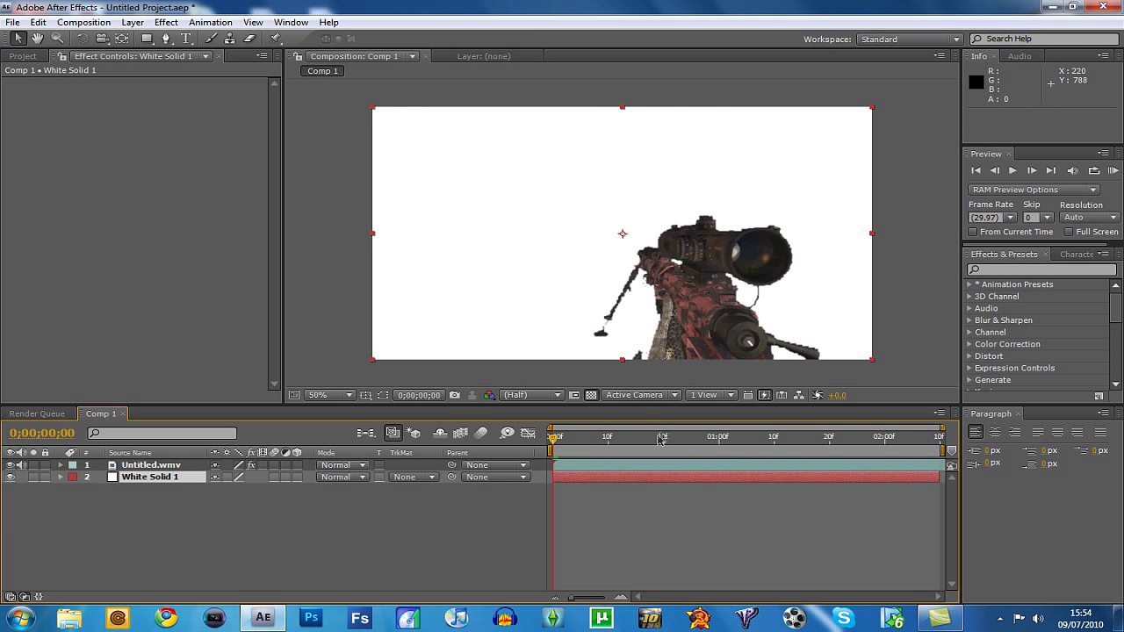
key("period")
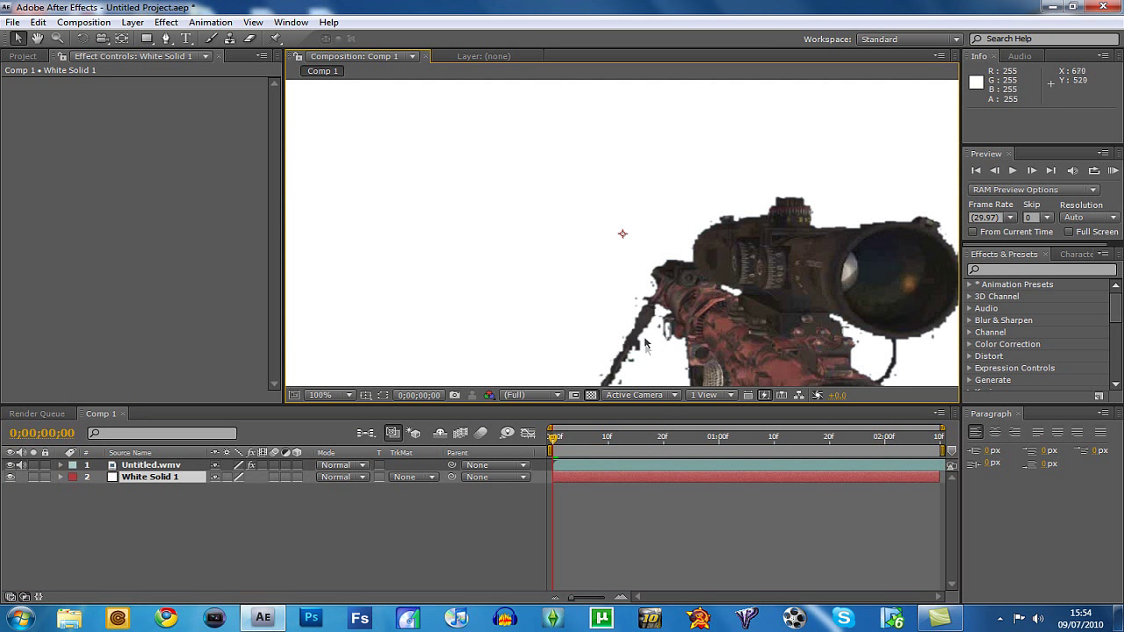
key("comma")
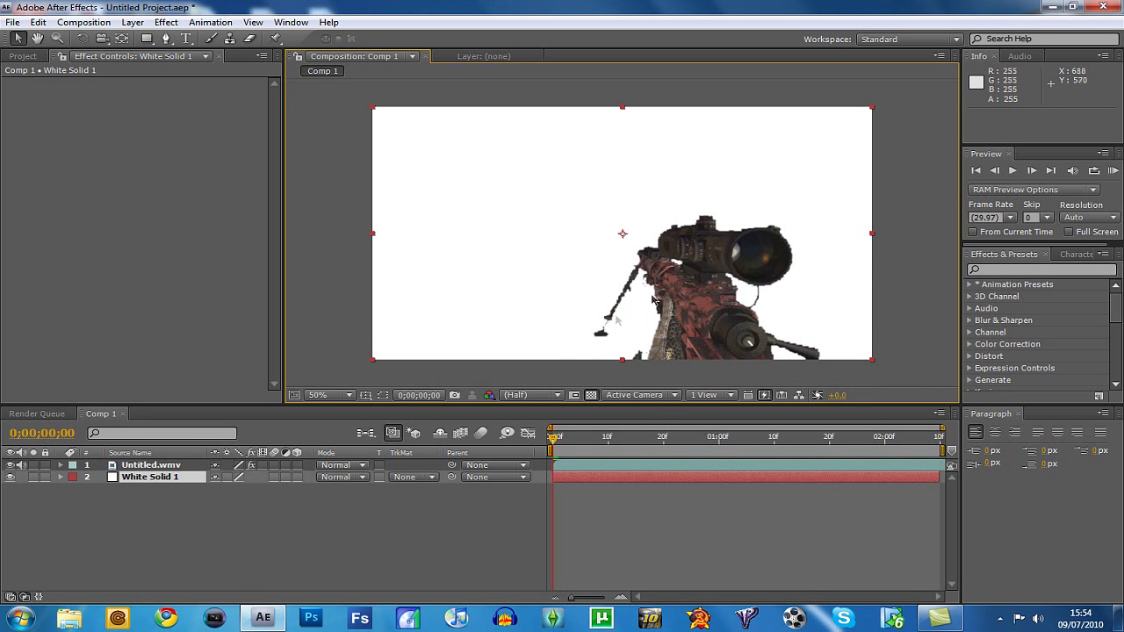
left_click(145, 467)
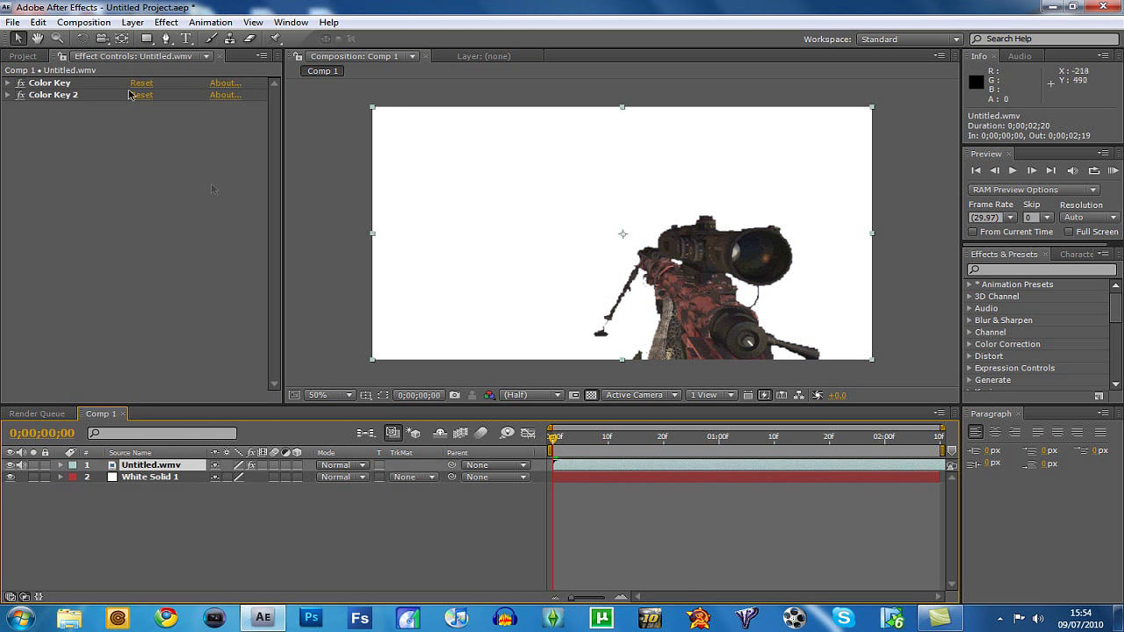
Apply Simple Choker to the rifle footage with a Choke Matte of 1.00
left_click(132, 22)
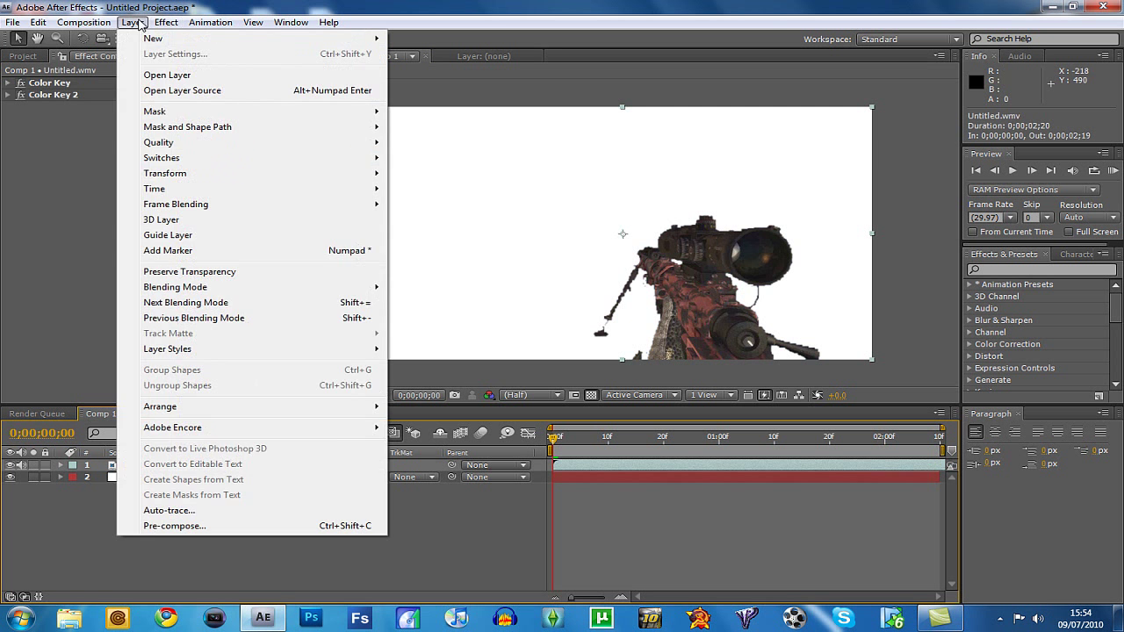
mouse_move(155, 24)
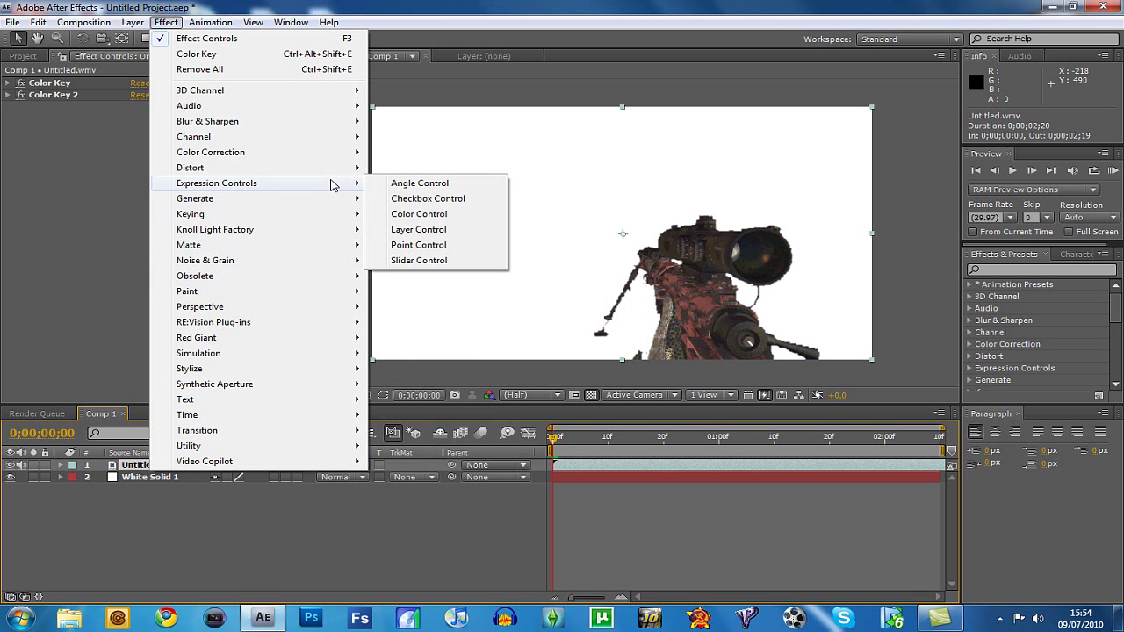
mouse_move(316, 245)
left_click(439, 261)
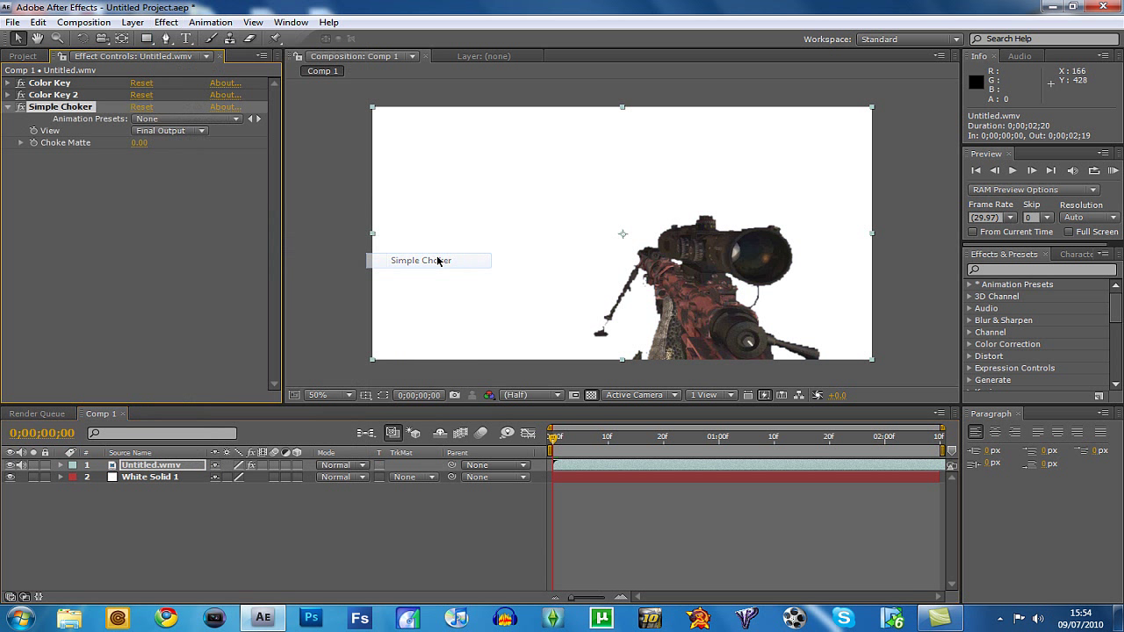
left_click(142, 144)
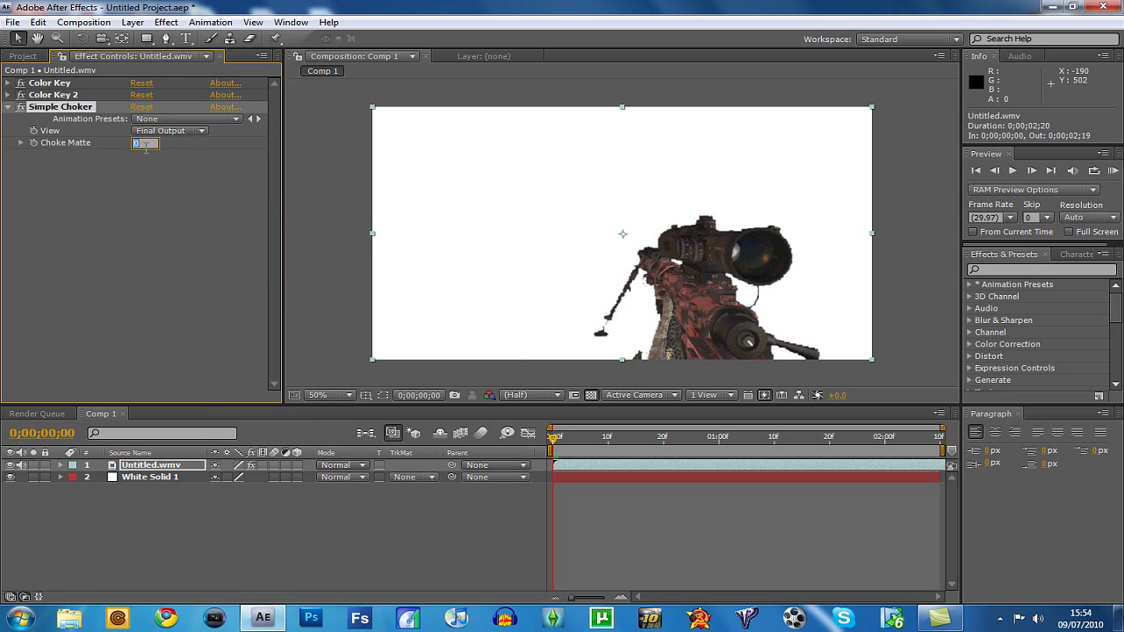
type("1")
key("Return")
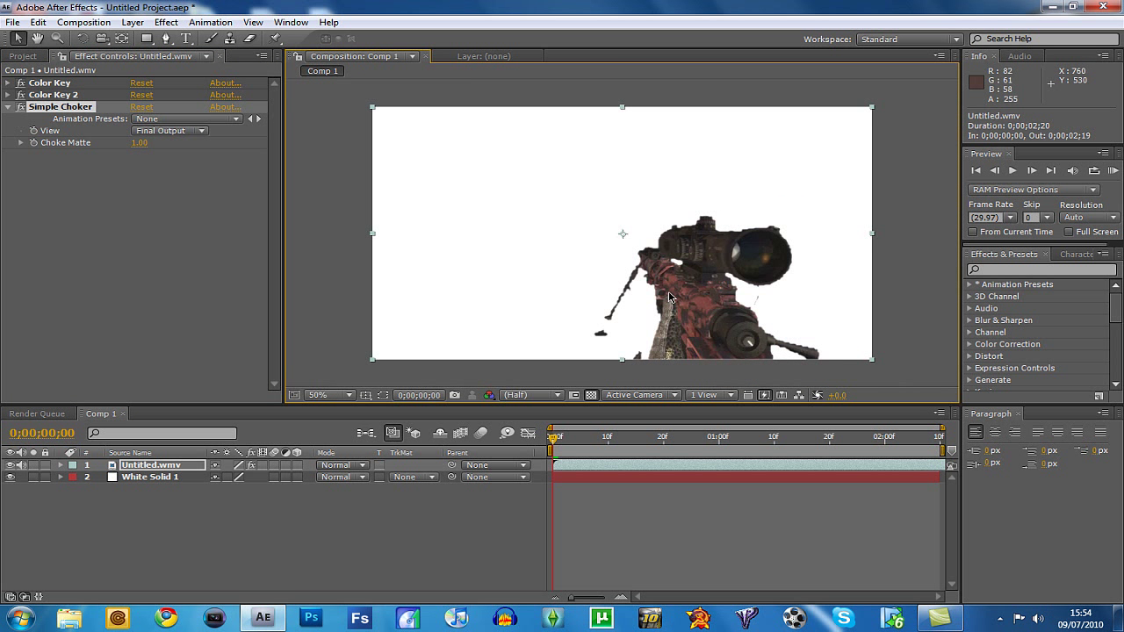
Raise Choke Matte to 3.00 and preview the keyed clip from frame 21
key("period")
left_click(140, 142)
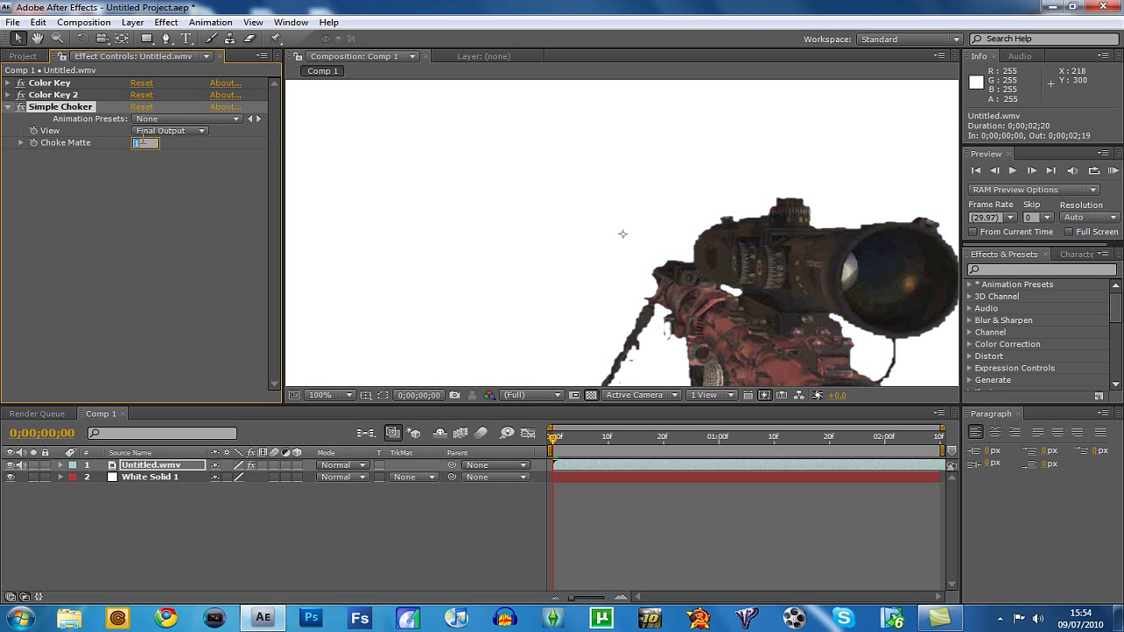
type("3")
key("Return")
key("comma")
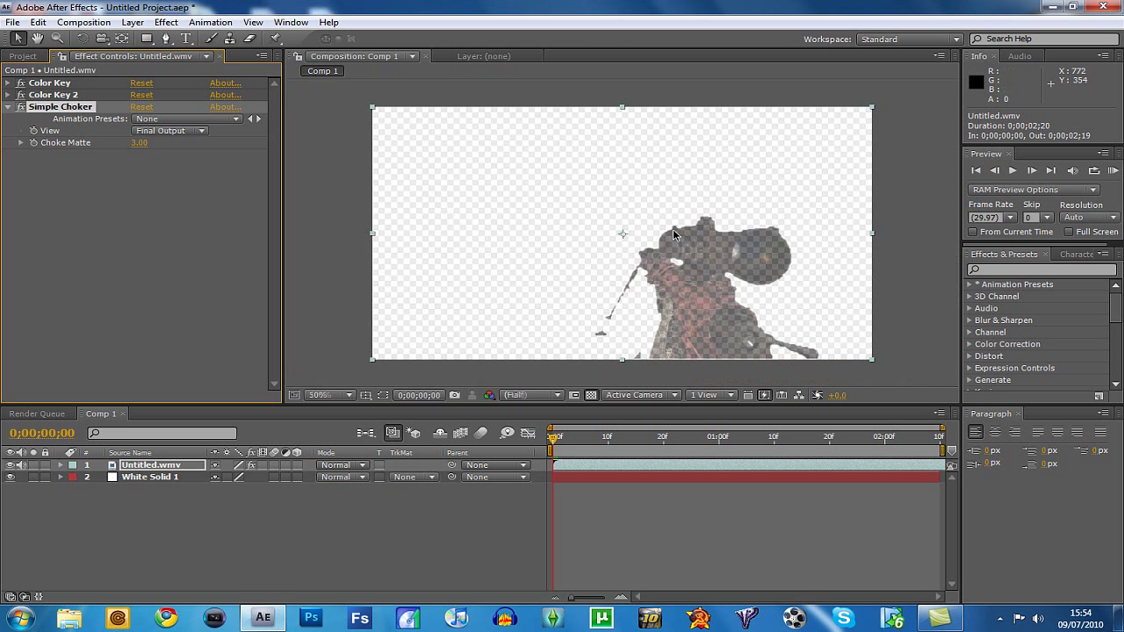
left_click(669, 438)
key("space")
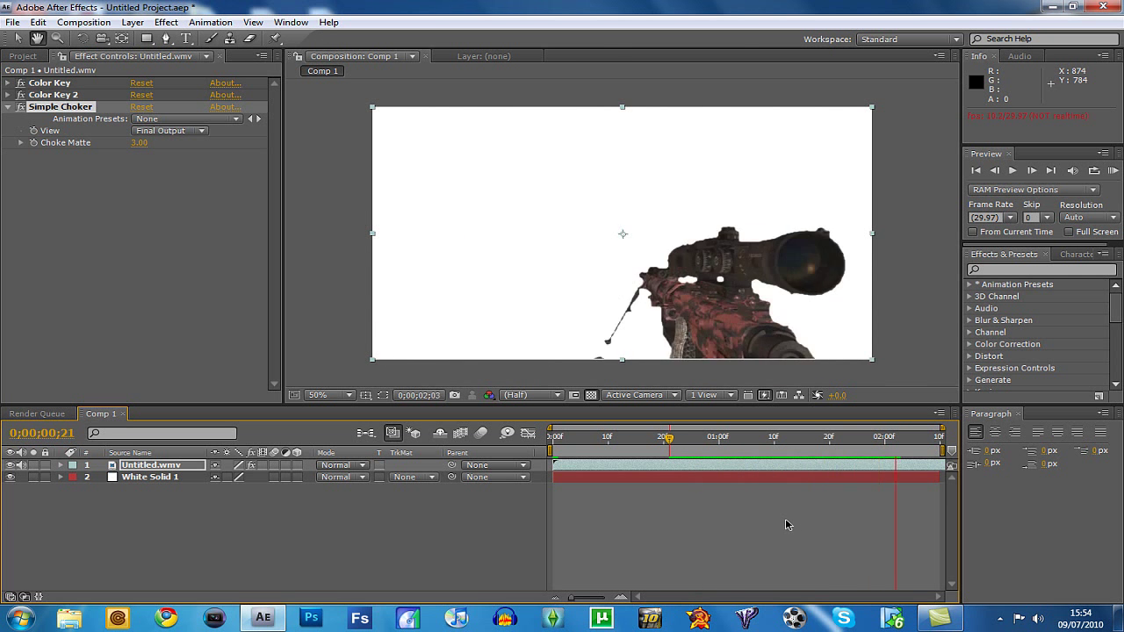
key("space")
scroll(612, 350, "up", 2)
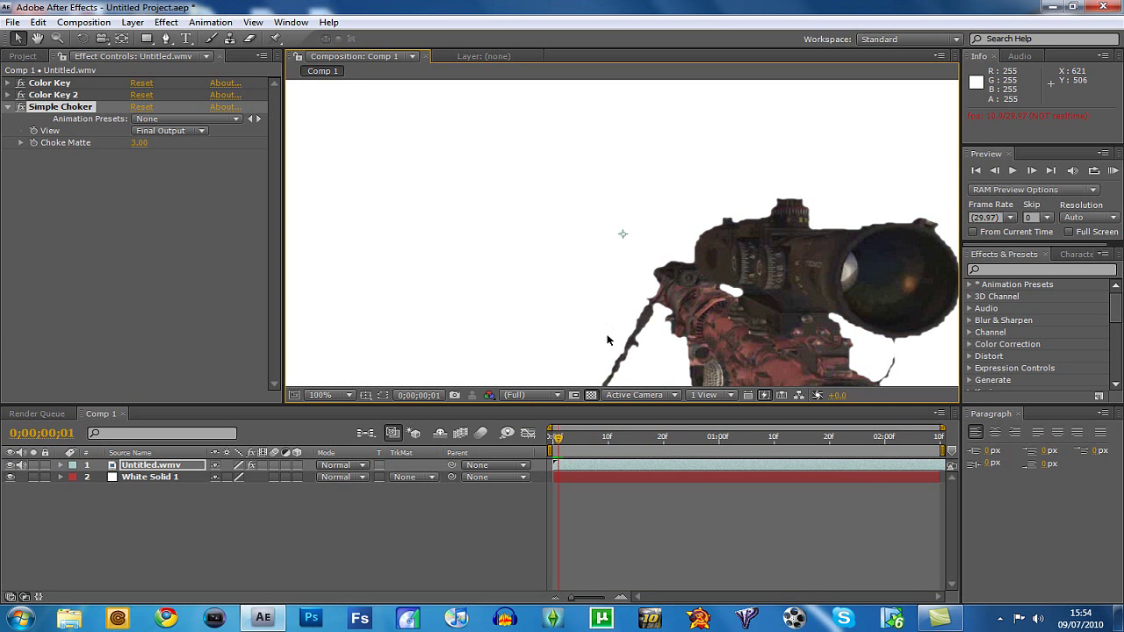
Pan the composition view up to show the whole rifle
right_click(642, 318)
left_click(205, 237)
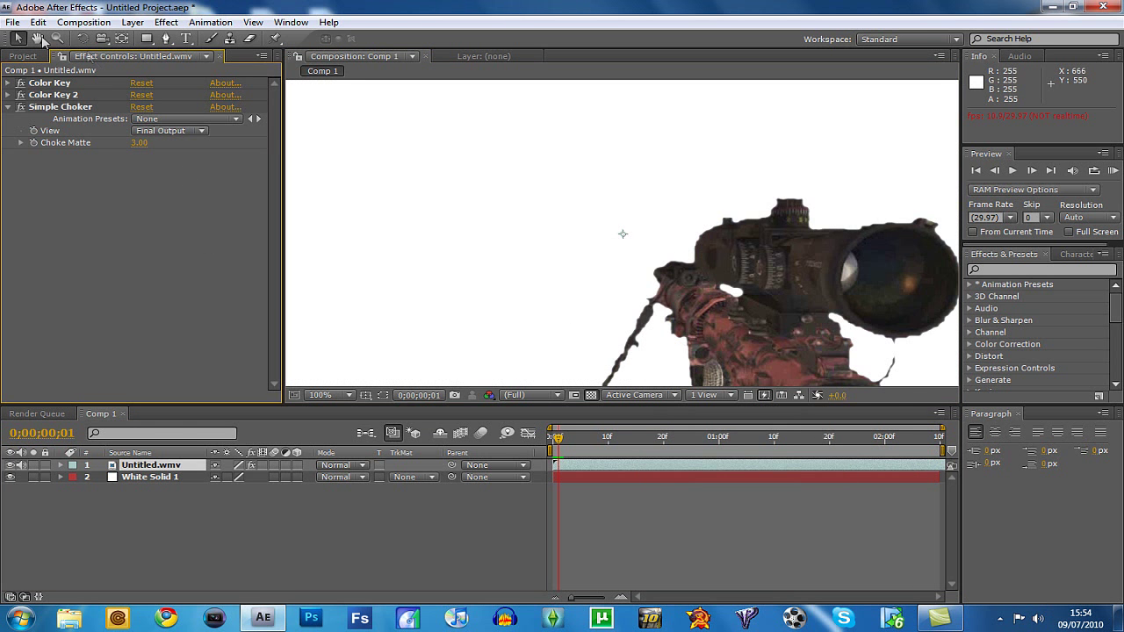
left_click(37, 39)
left_click_drag(584, 387, 570, 300)
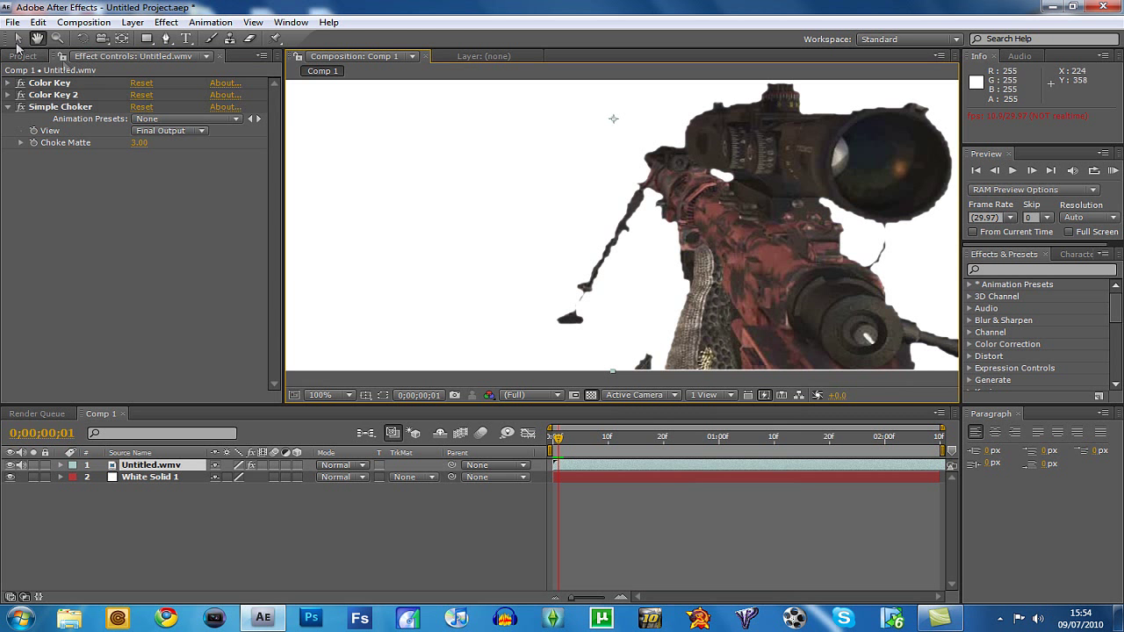
left_click(38, 22)
left_click(15, 39)
left_click(15, 39)
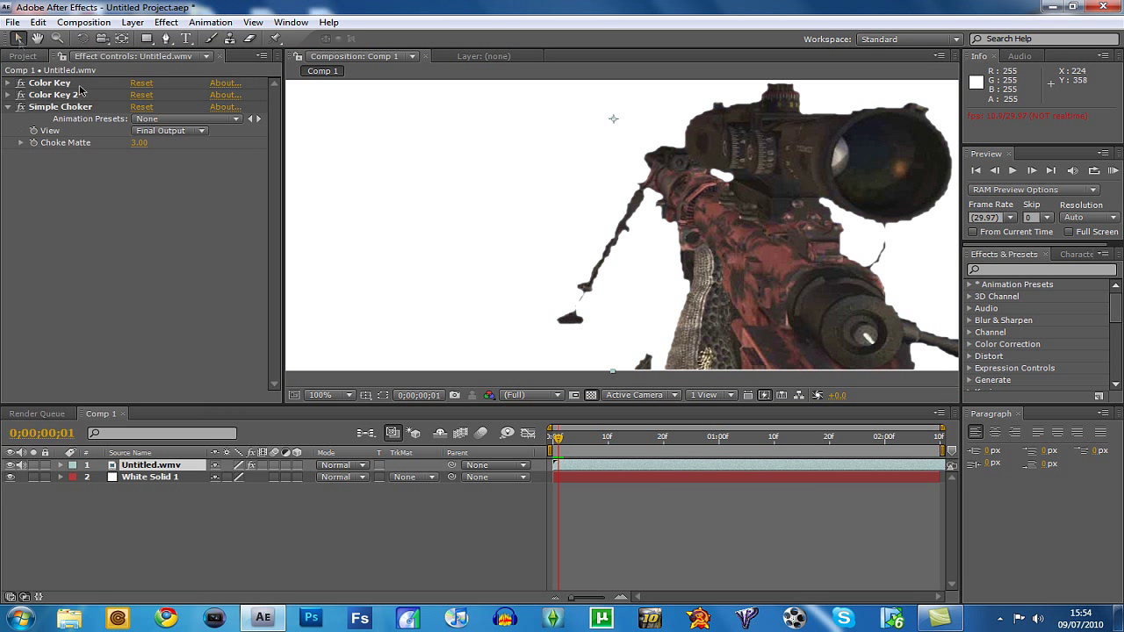
Set the first Color Key's Color Tolerance to 2, then to 6
left_click(8, 83)
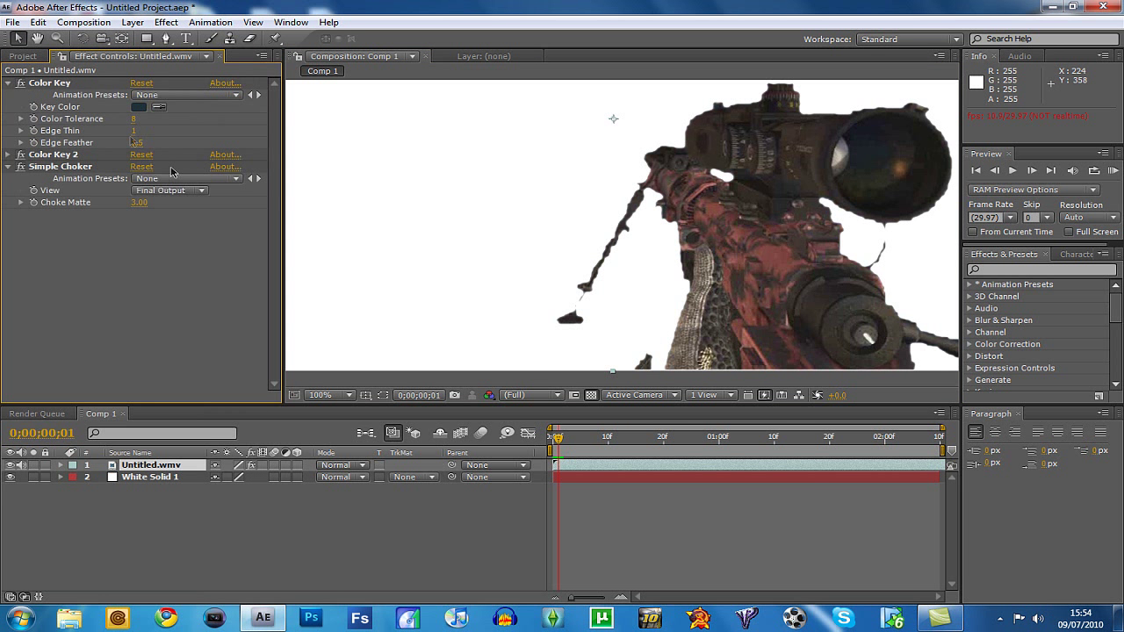
left_click(134, 118)
type("2")
key("Return")
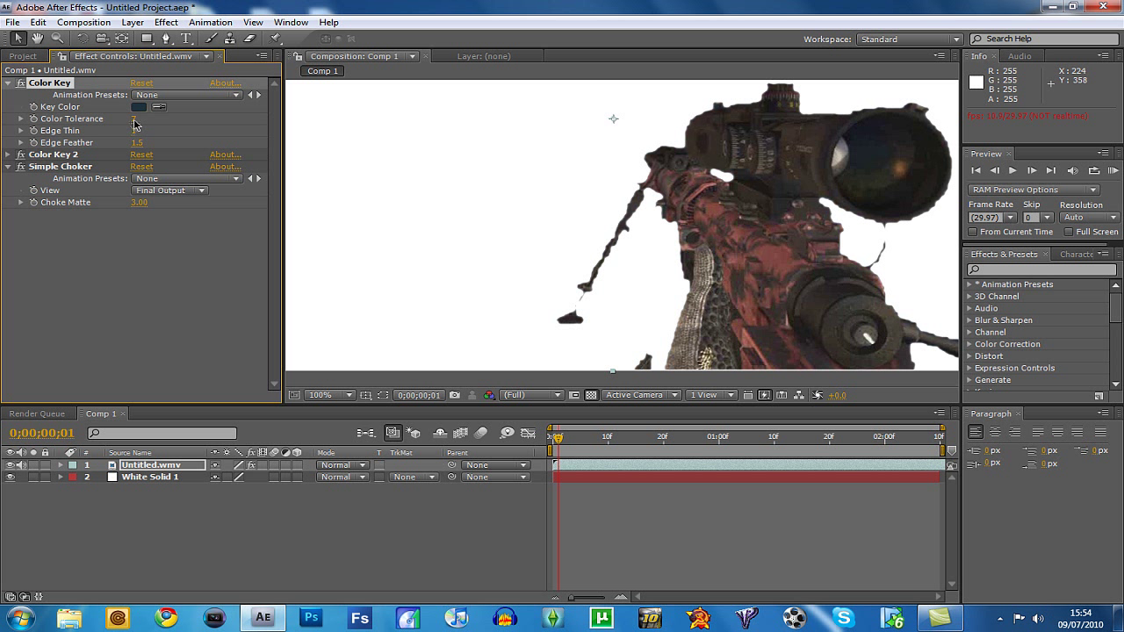
left_click(134, 121)
type("6")
key("Return")
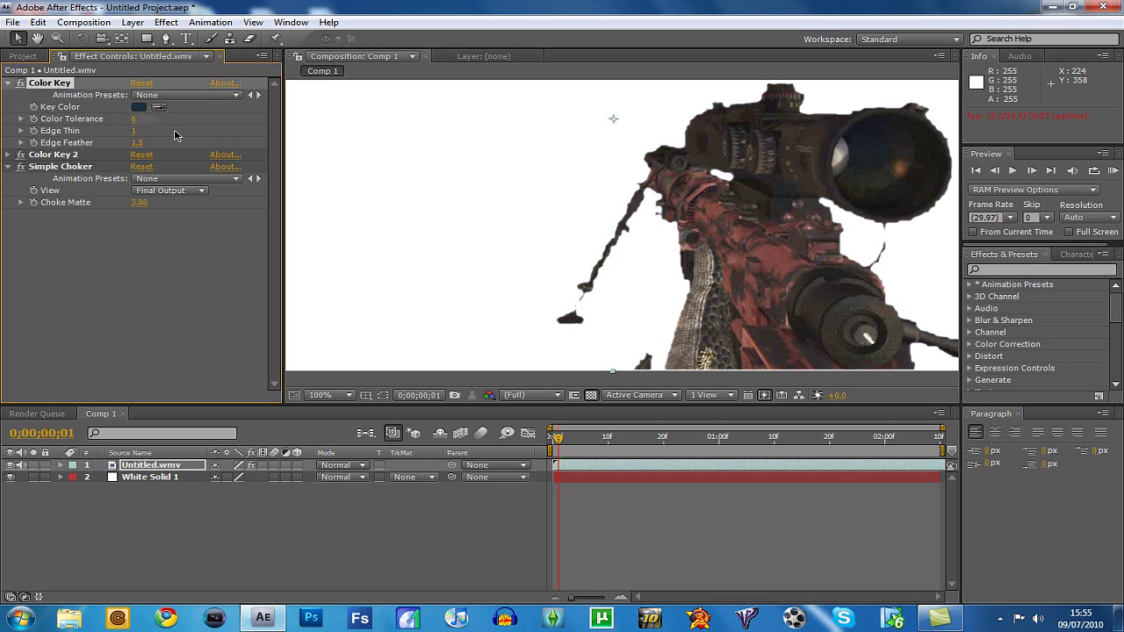
Set Color Key 2's tolerance to 8, collapse both keys, and check frames 16–20
left_click(9, 154)
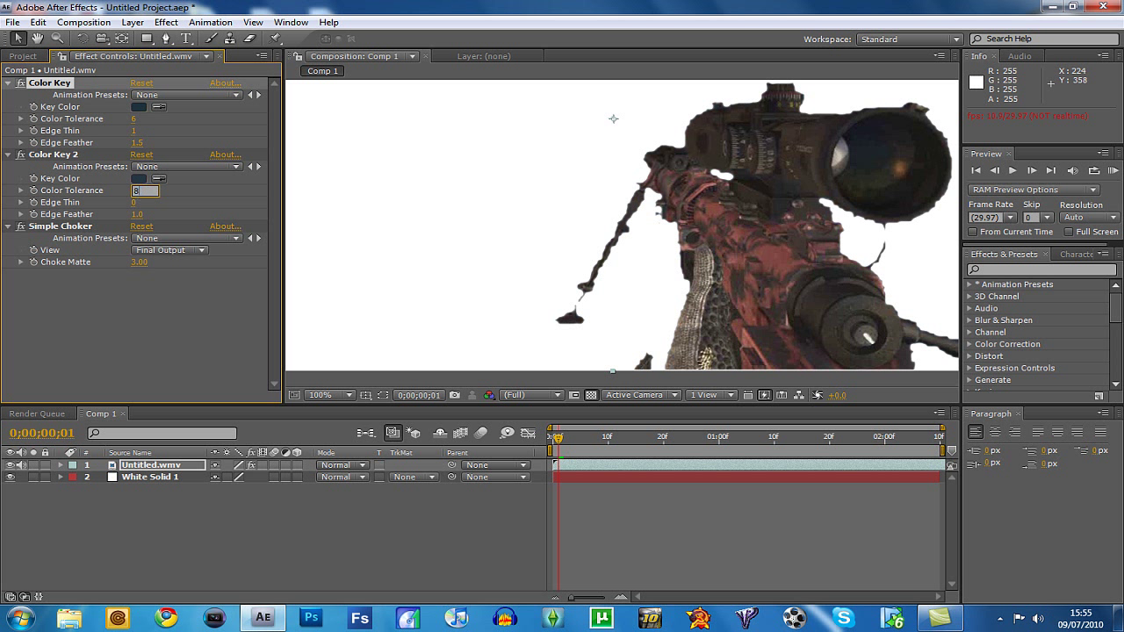
type("8")
key("Return")
scroll(624, 226, "down", 2)
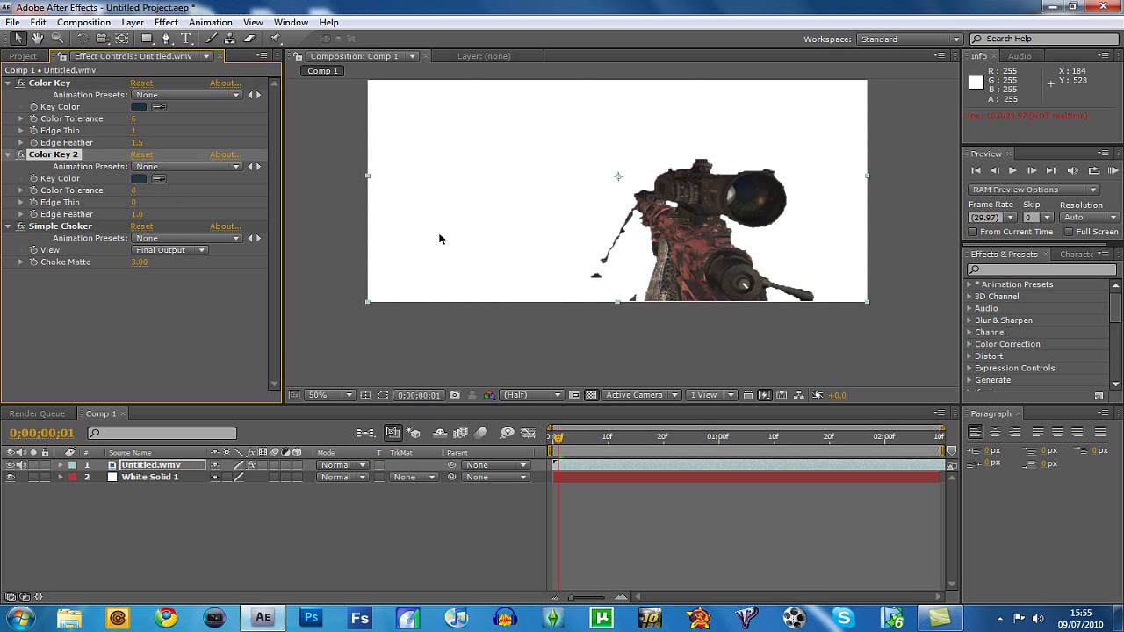
left_click(8, 155)
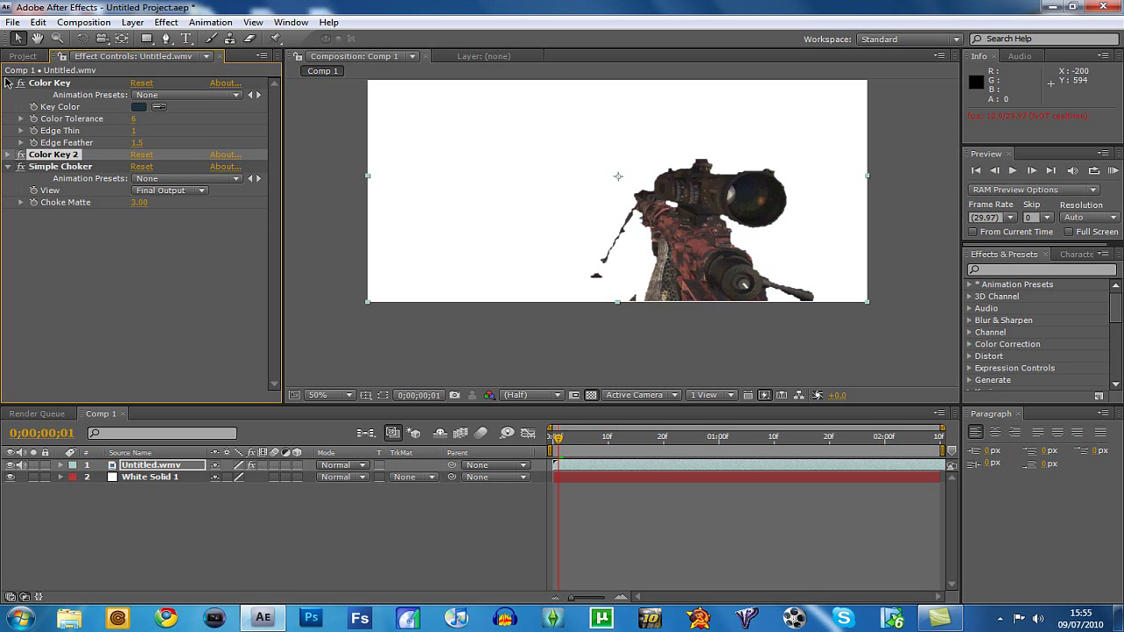
left_click(8, 82)
left_click(717, 261)
scroll(717, 261, "up", 2)
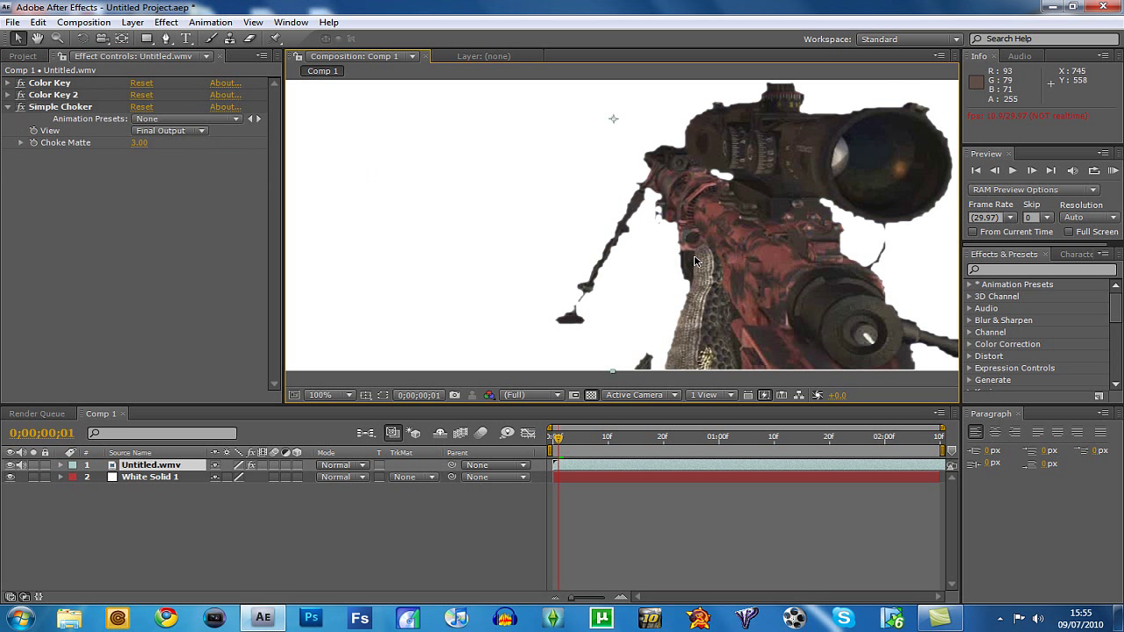
left_click(644, 436)
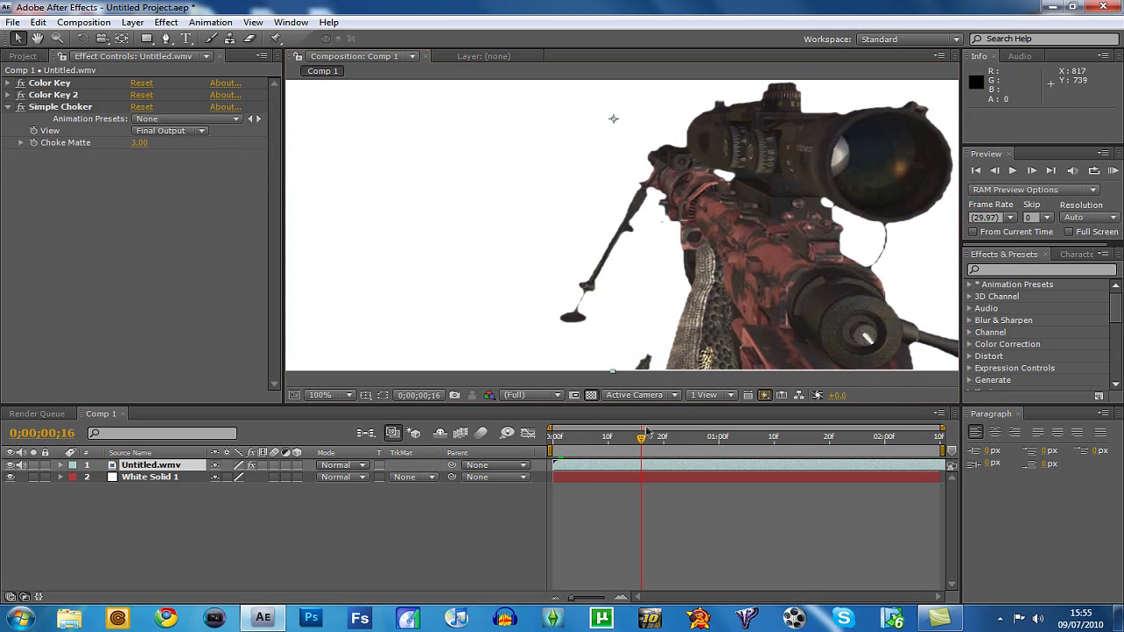
left_click_drag(646, 429, 663, 431)
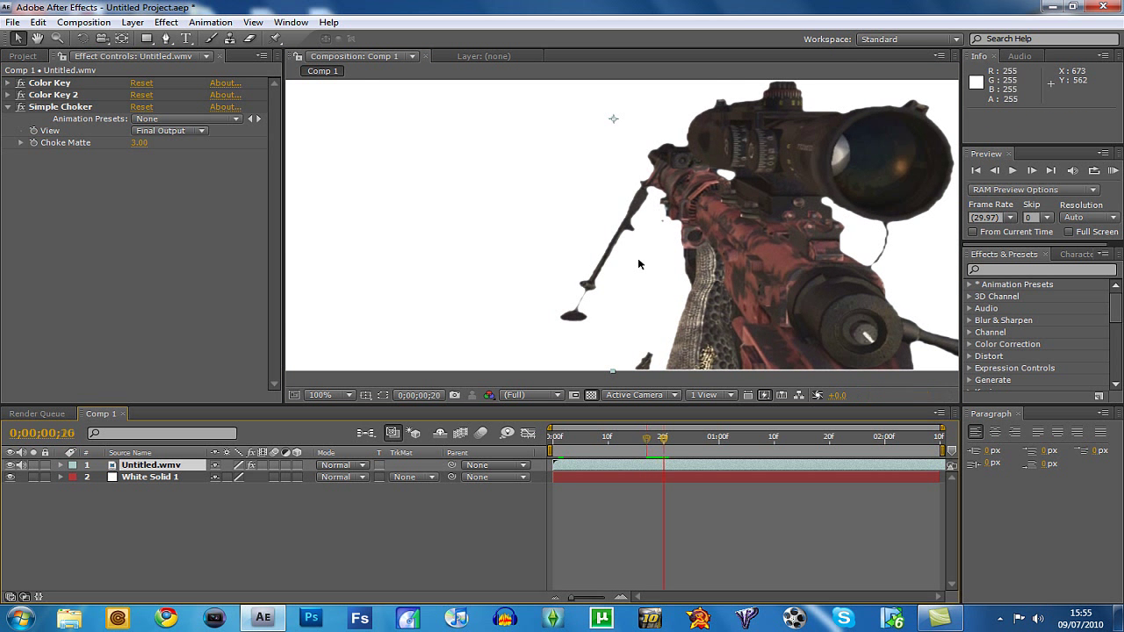
scroll(638, 263, "down", 2)
Recentre the composition frame in the viewer with the Hand tool
key("h")
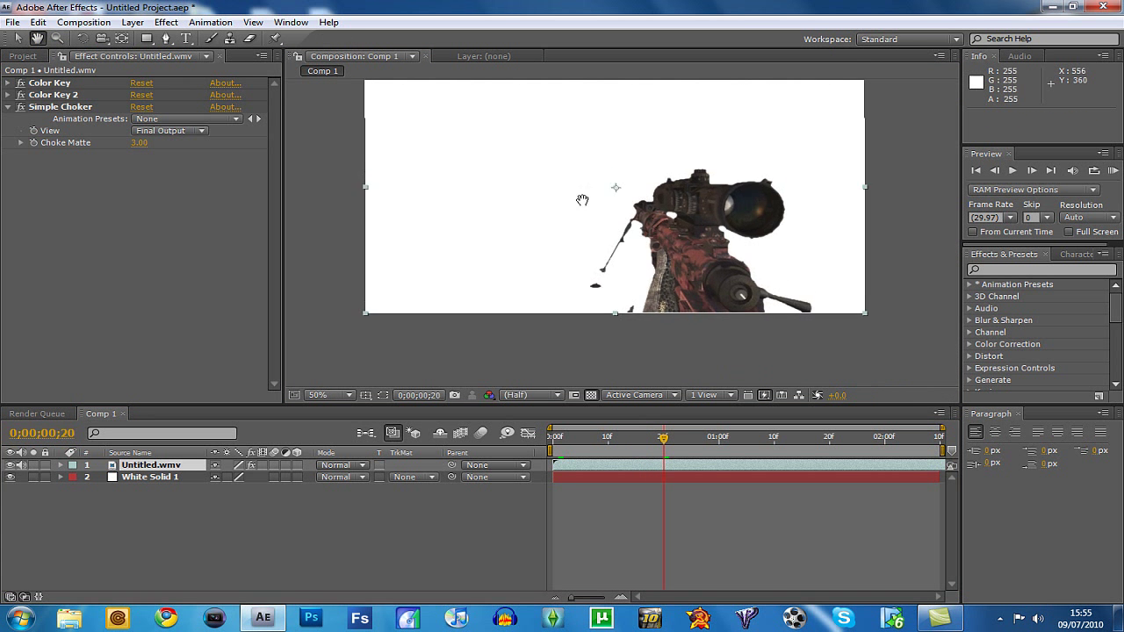
left_click_drag(583, 201, 600, 260)
left_click(18, 39)
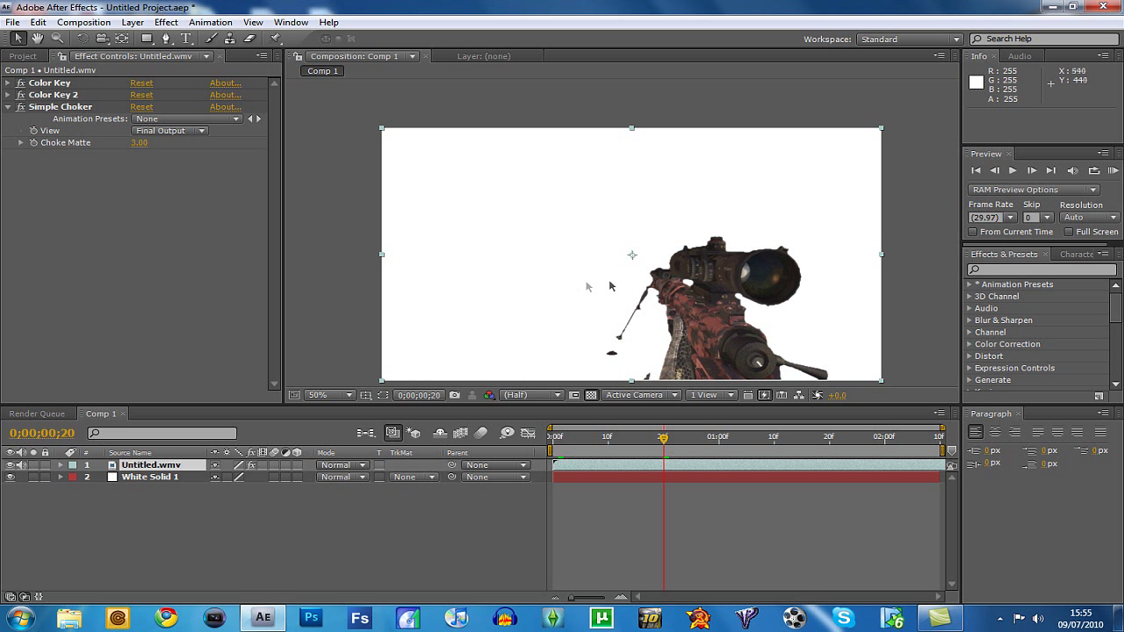
Nudge Untitled.wmv down 2 pixels and preview the keyed clip from about 1;04
left_click(145, 467)
left_click(676, 383)
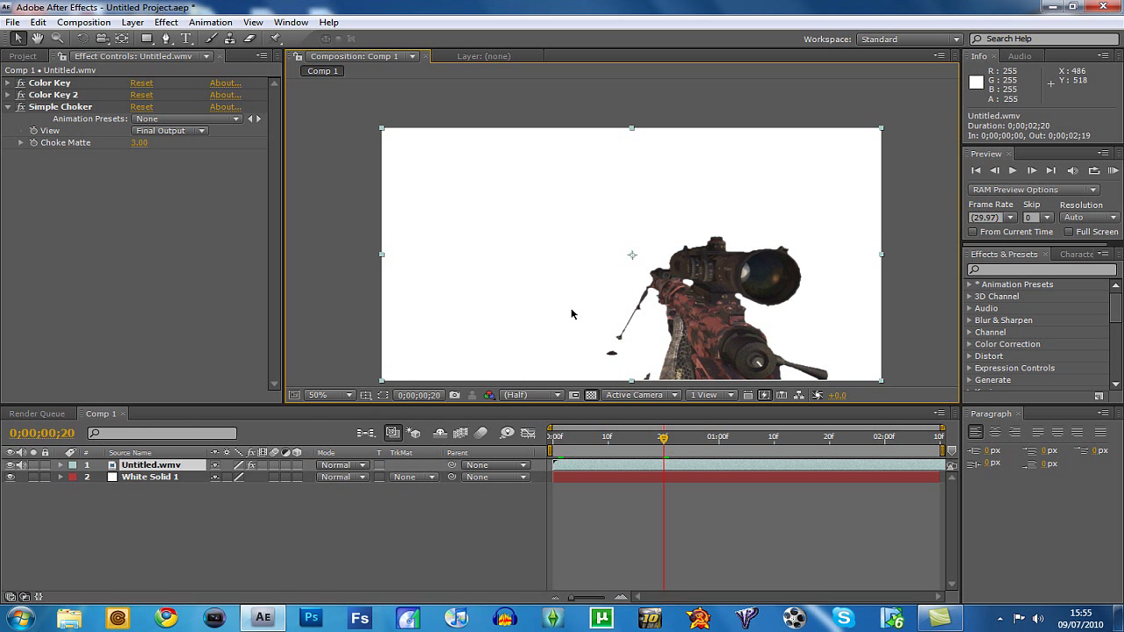
key("Down")
key("Down")
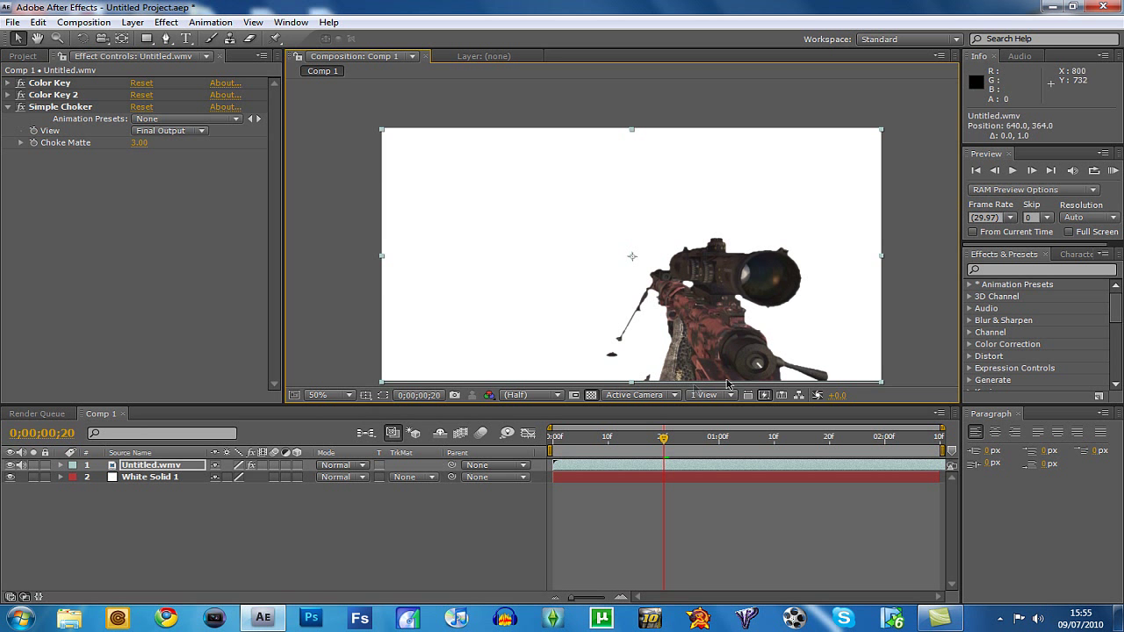
left_click(742, 440)
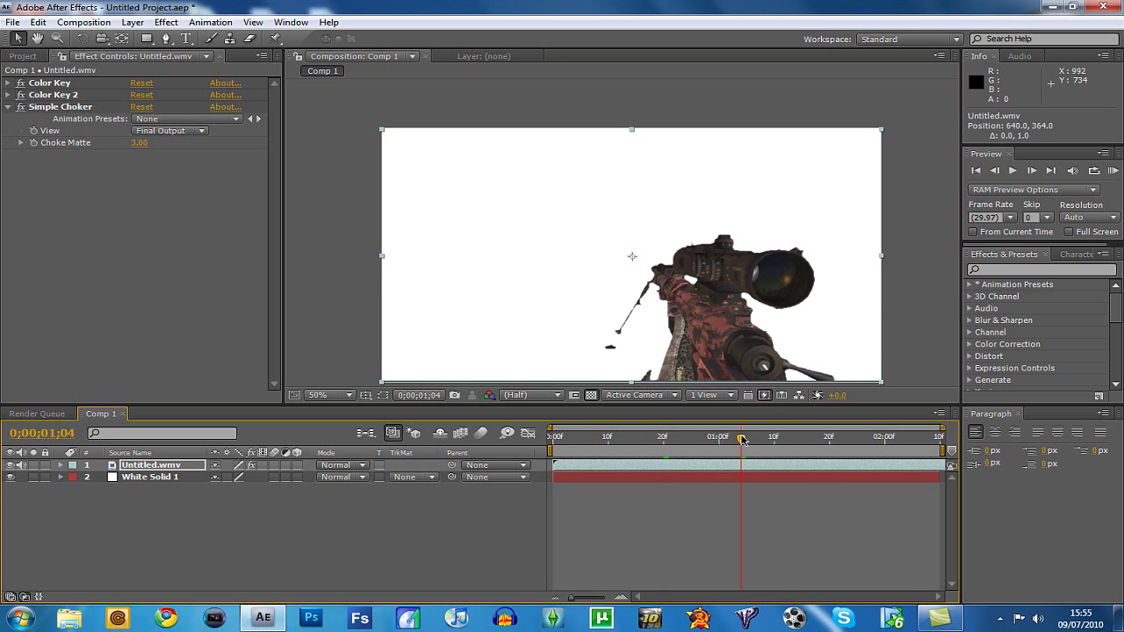
key("space")
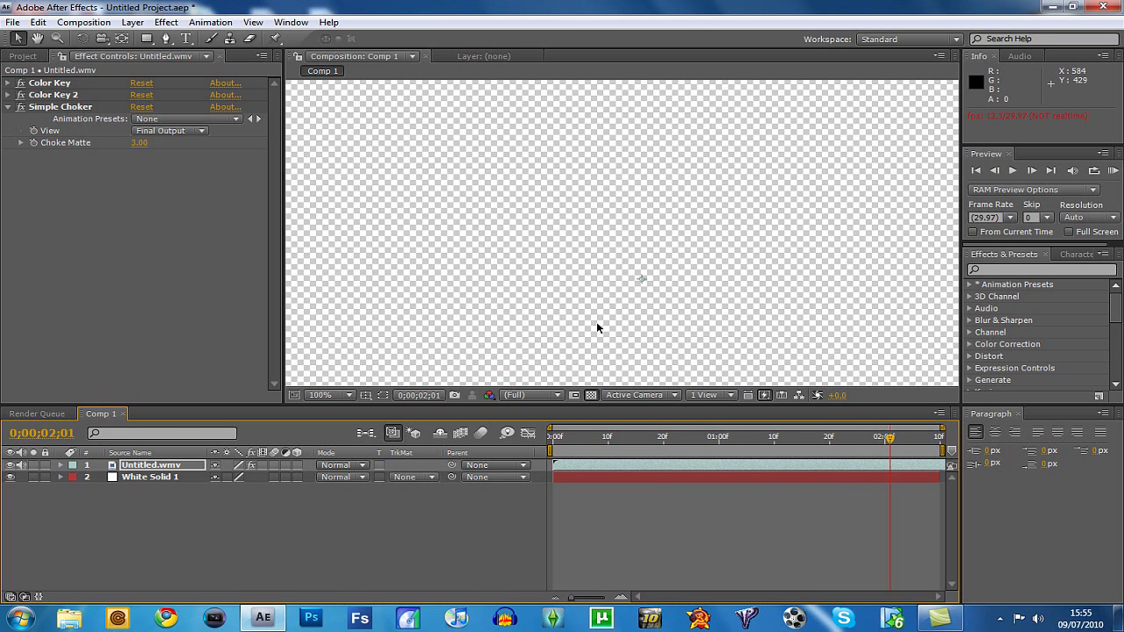
left_click(8, 82)
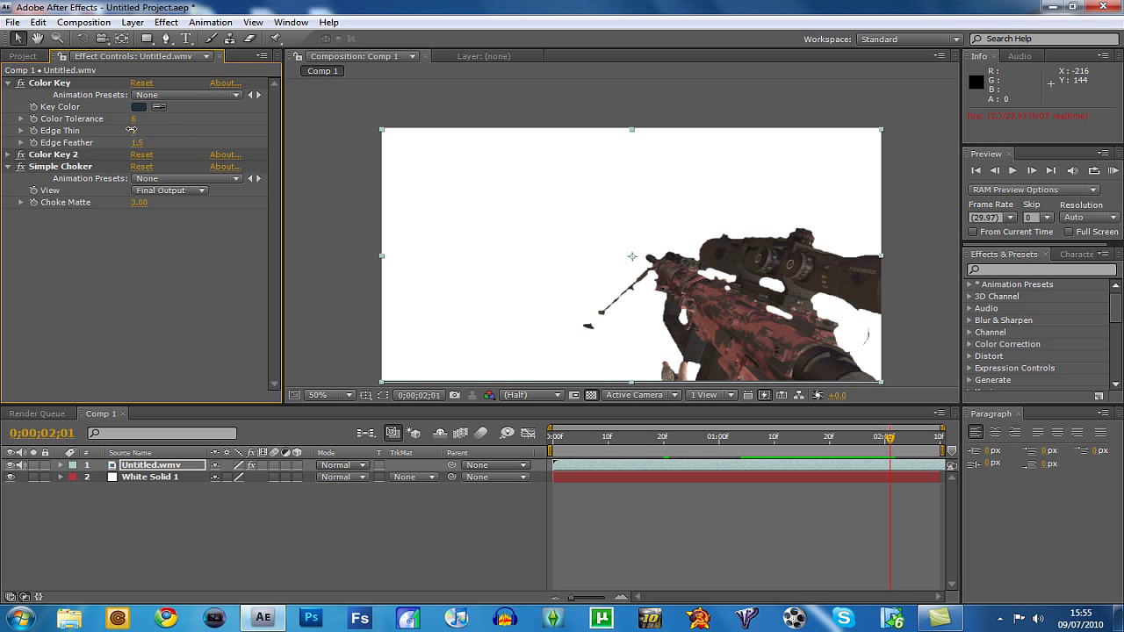
Set the first Color Key's Edge Thin to 0 and stop the preview
type("0")
key("Return")
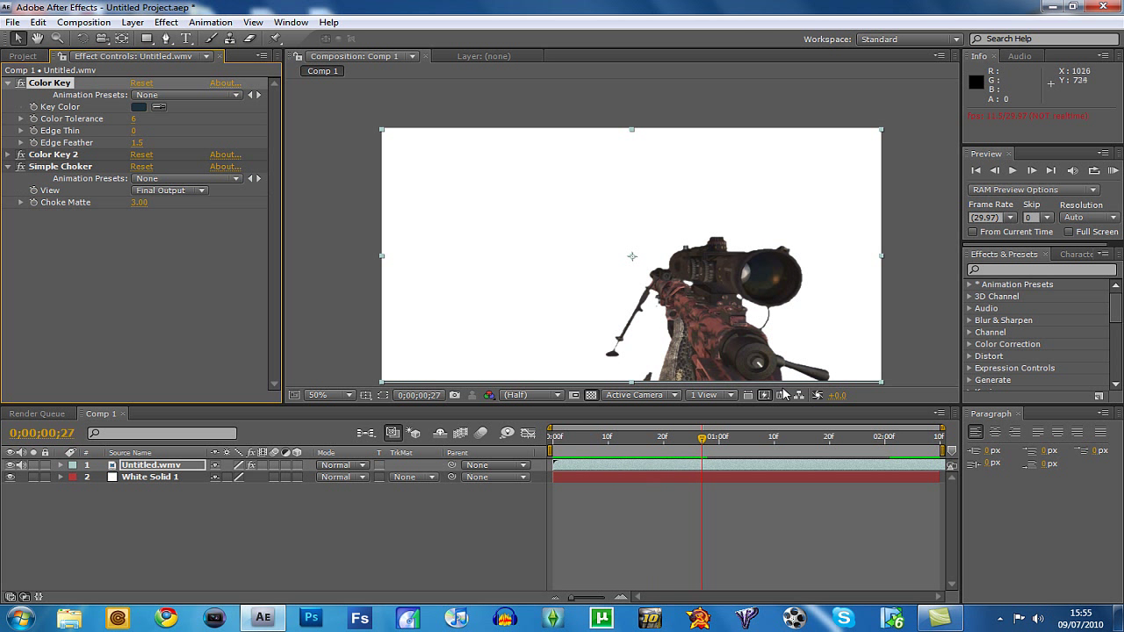
left_click(758, 401)
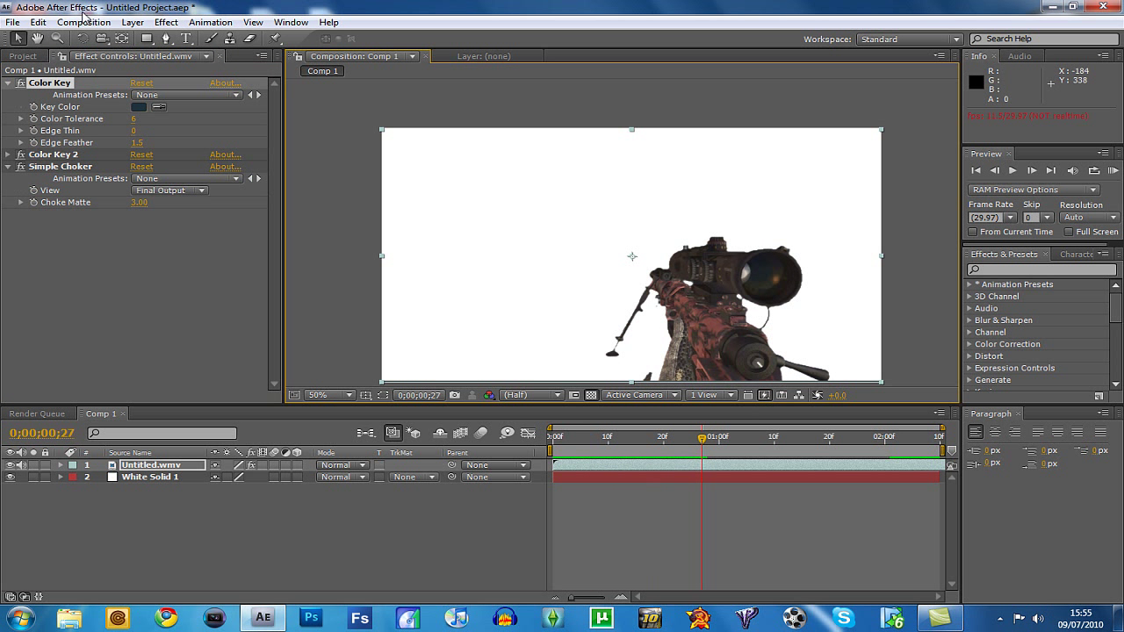
left_click(84, 21)
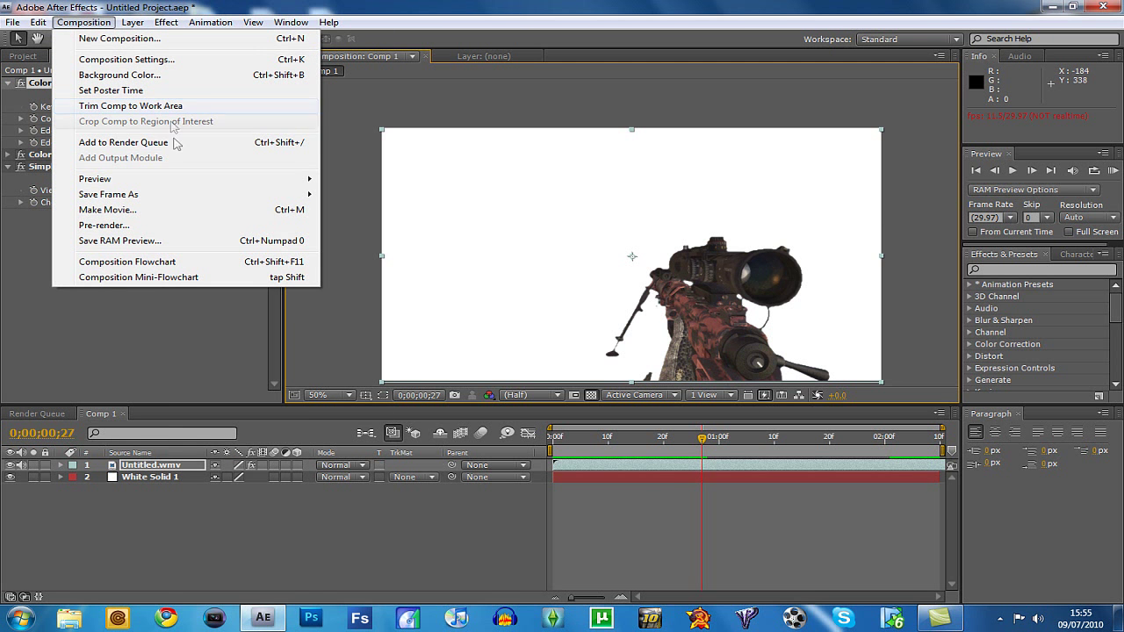
Queue Comp 1 for rendering as a QuickTime Movie saved as Comp 1_1.mov
left_click(175, 143)
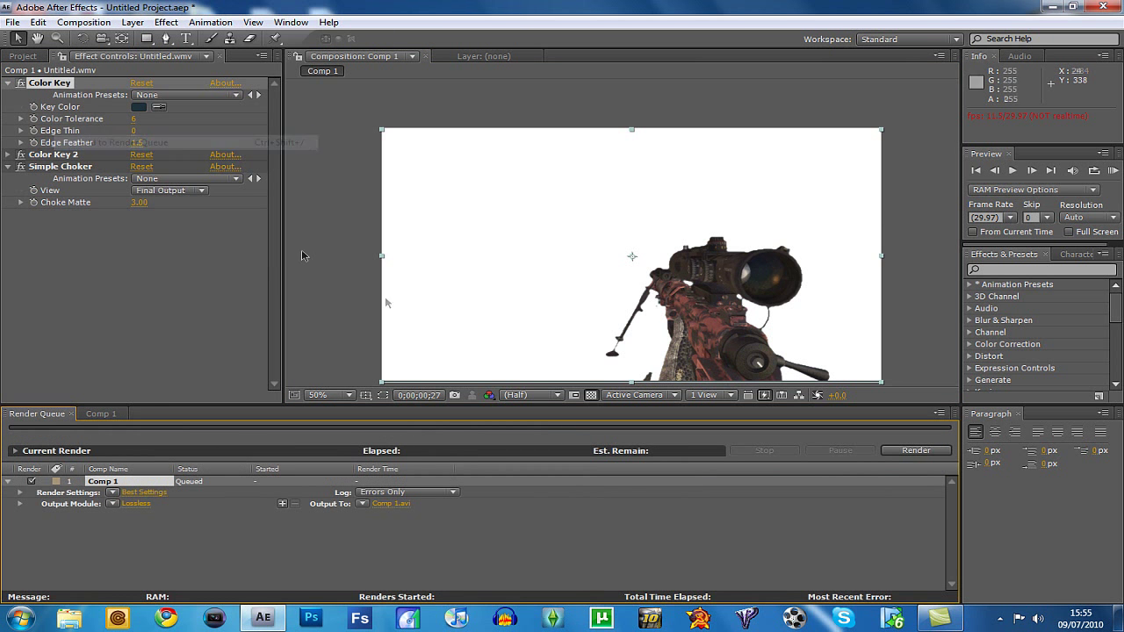
left_click(137, 505)
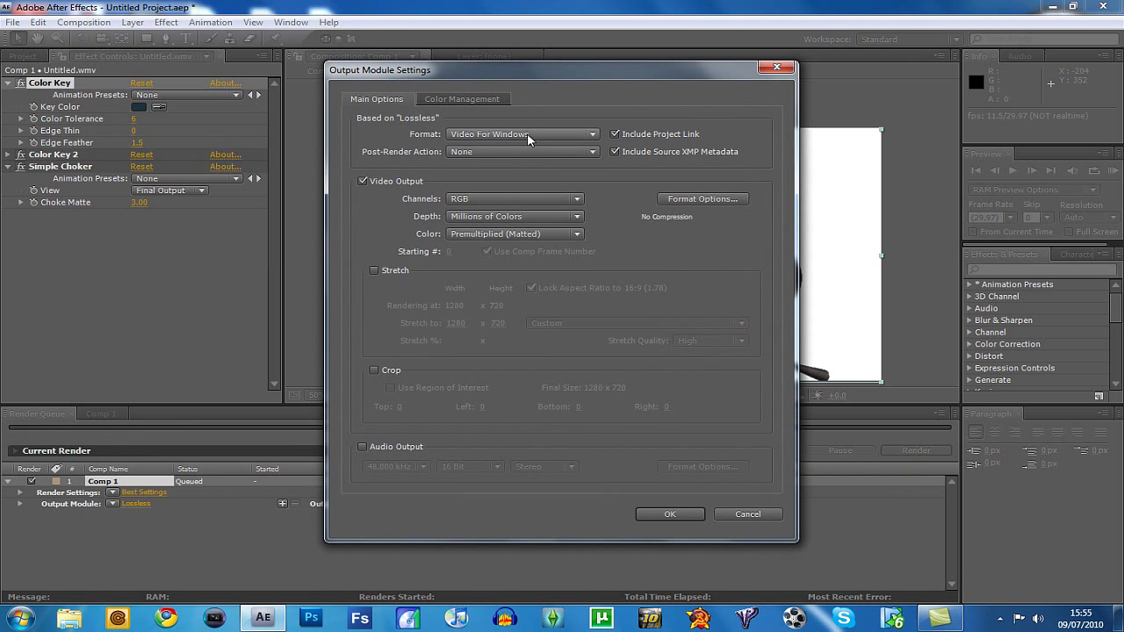
left_click(524, 134)
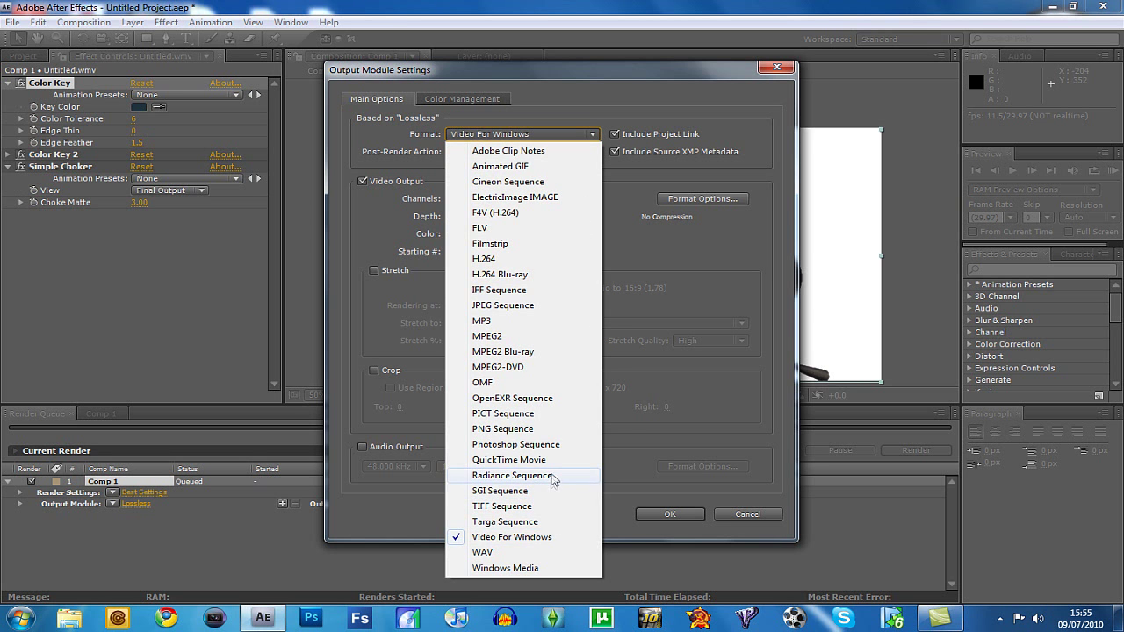
left_click(513, 460)
left_click(670, 514)
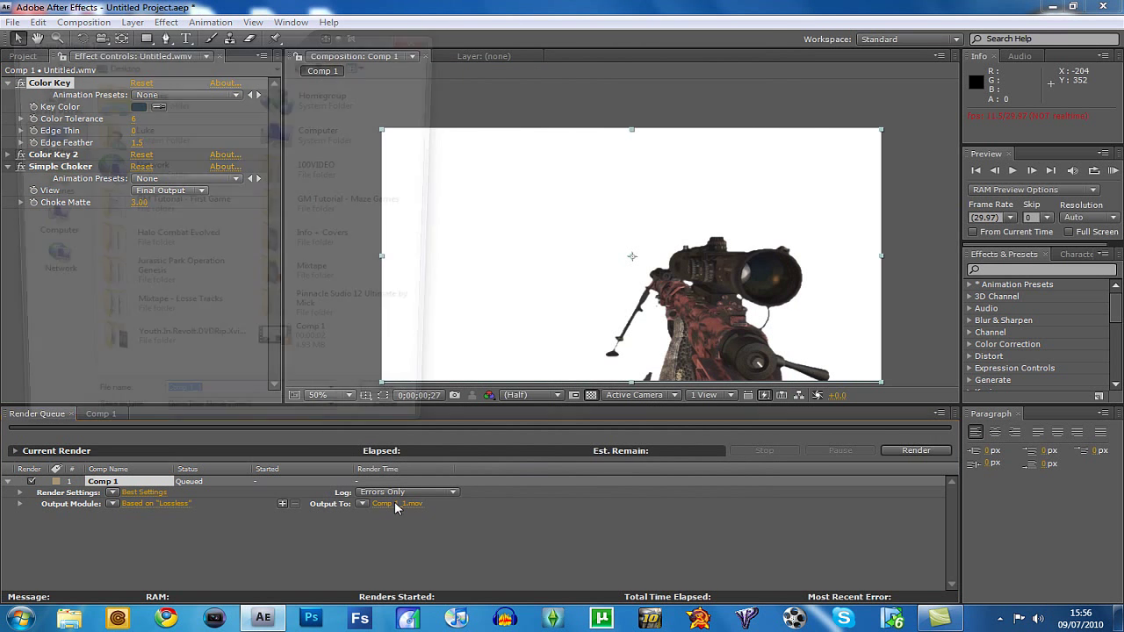
left_click(395, 503)
left_click(403, 411)
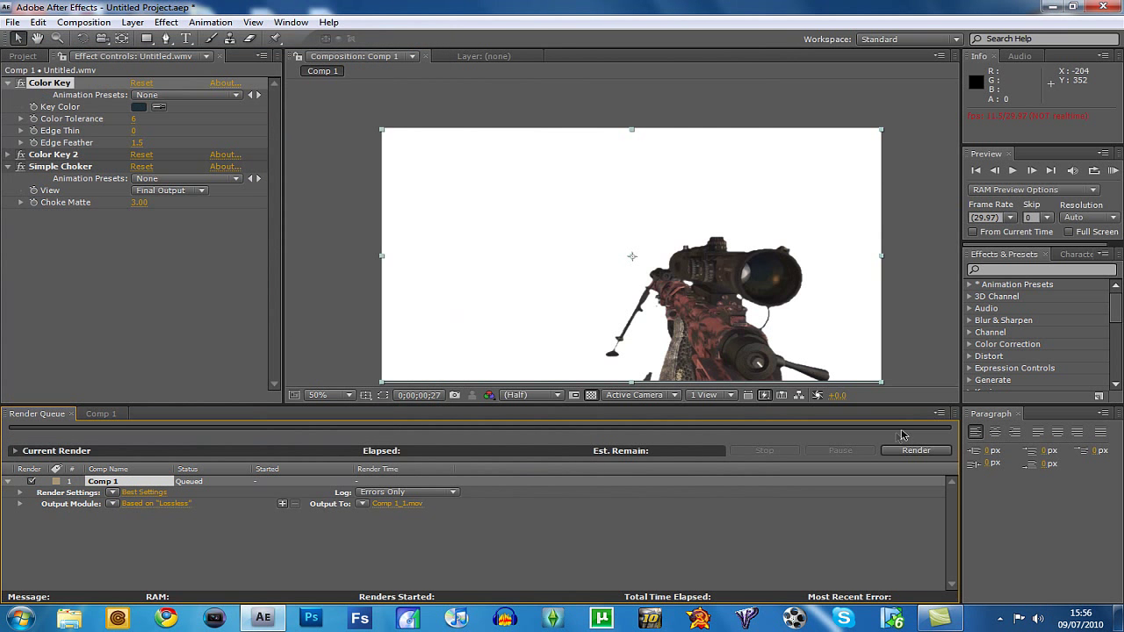
Change White Solid 1's colour to black in its Solid Settings
left_click(100, 414)
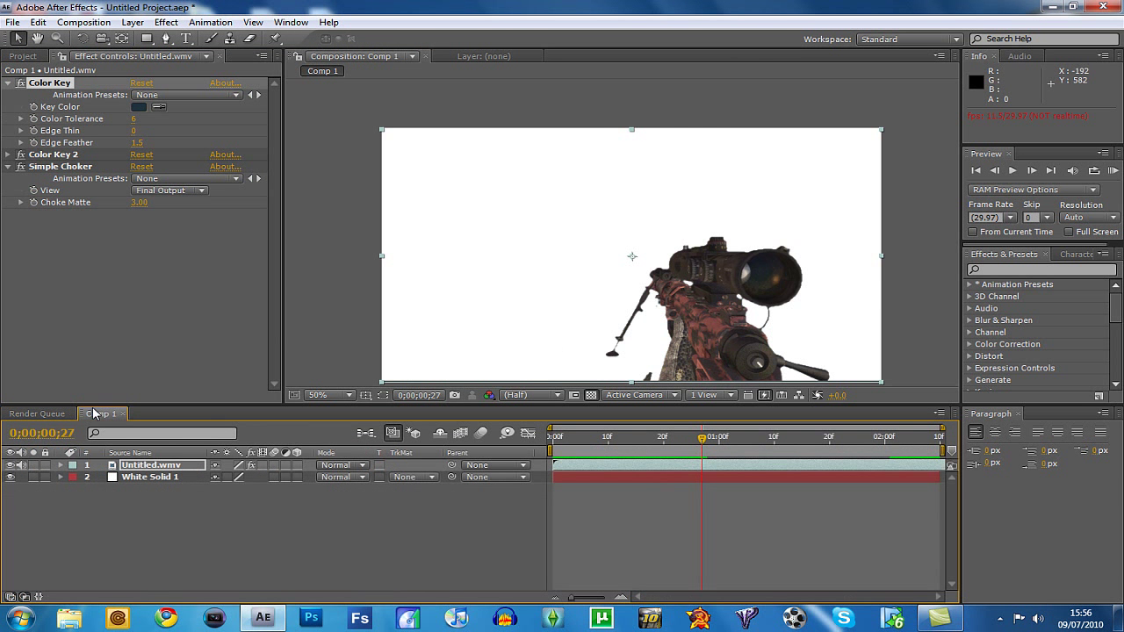
left_click(149, 479)
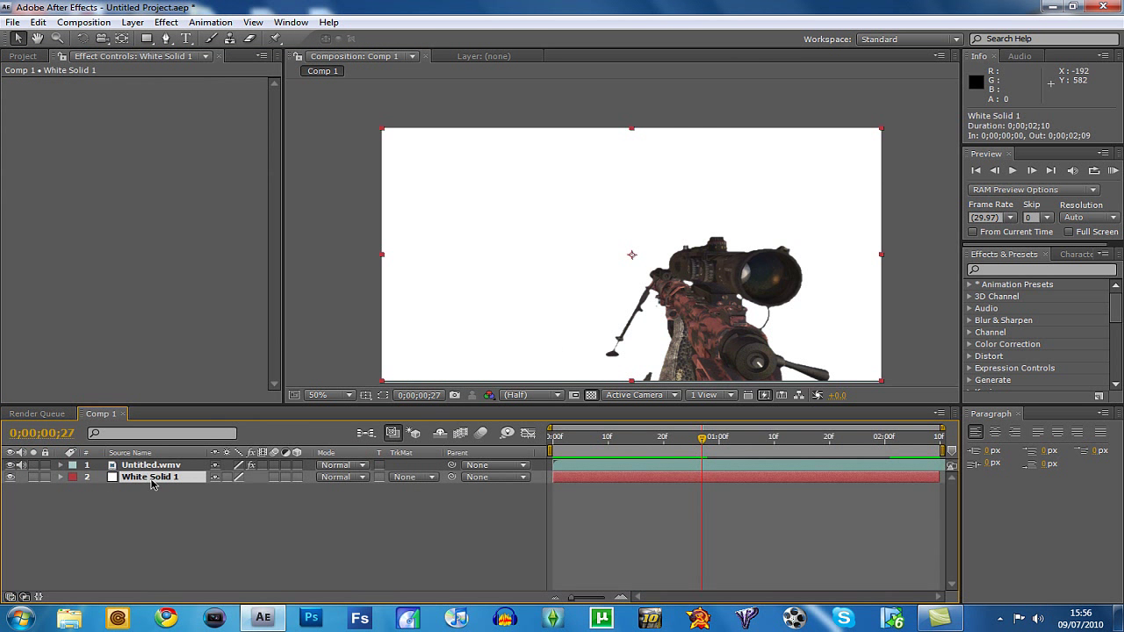
double_click(151, 479)
left_click(354, 57)
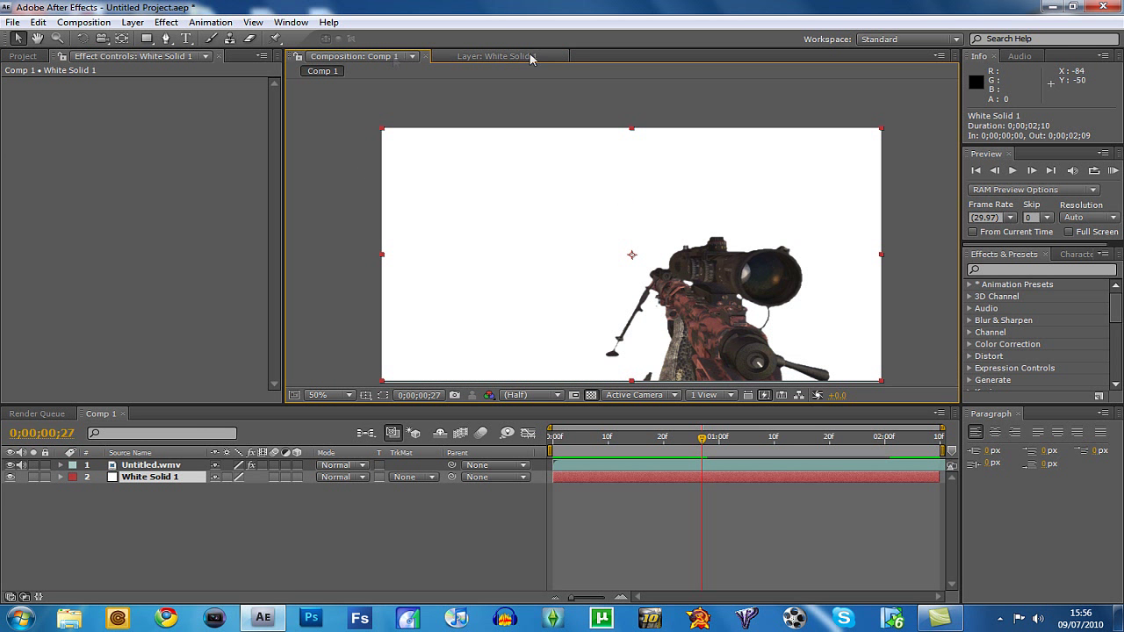
left_click(83, 22)
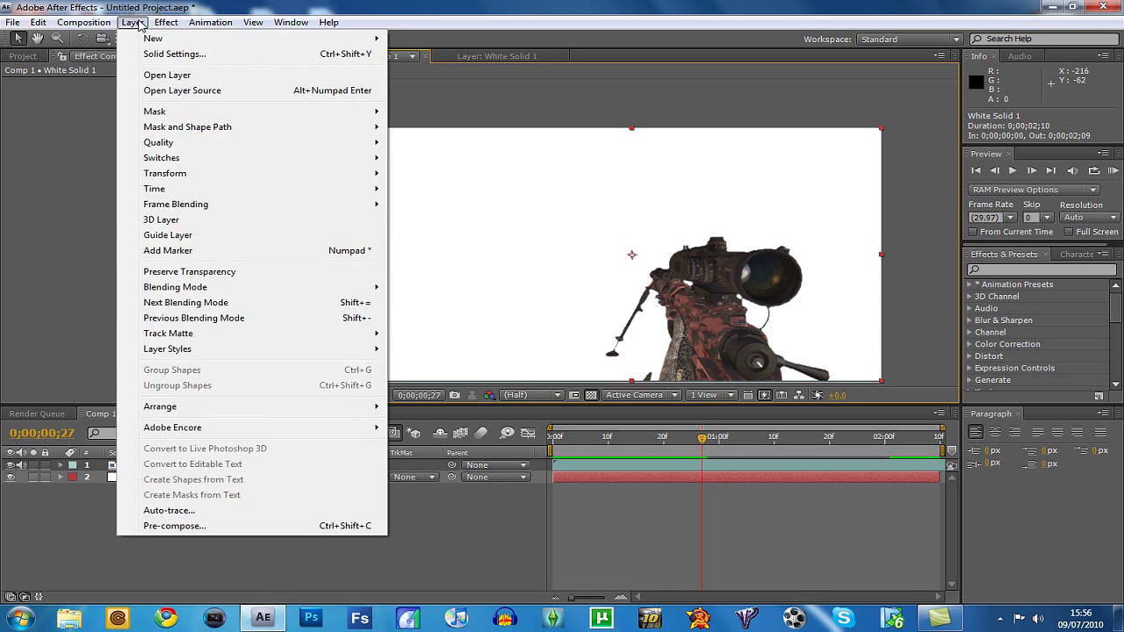
left_click(158, 50)
left_click(553, 373)
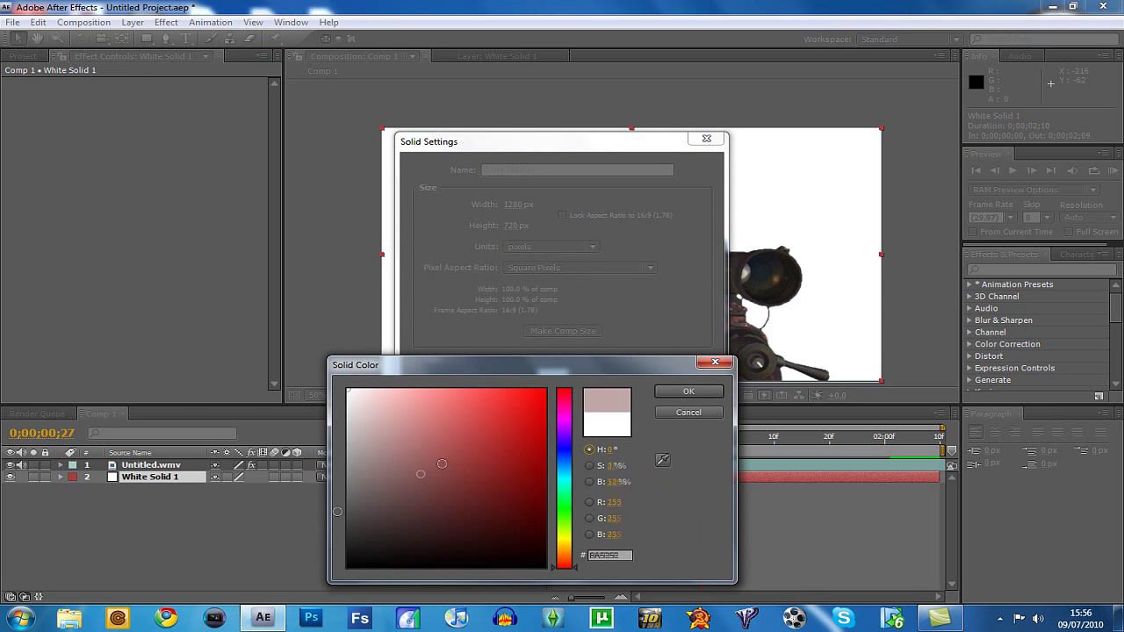
left_click(679, 391)
left_click(576, 449)
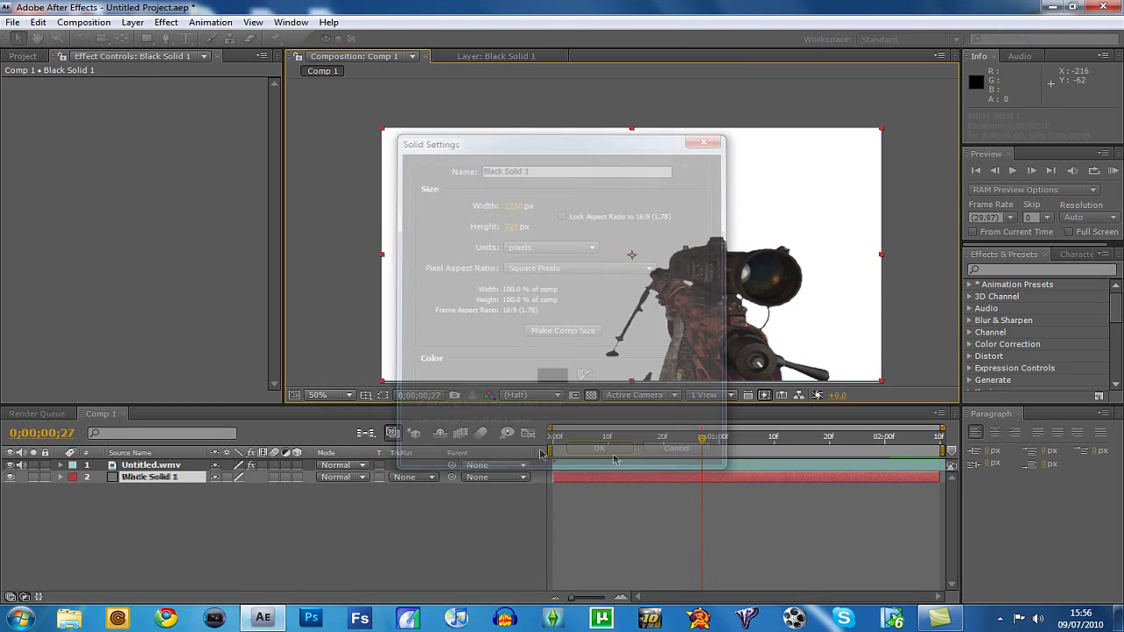
Select Untitled.wmv and search Effects & Presets for 'find'
left_click(167, 467)
left_click(1002, 270)
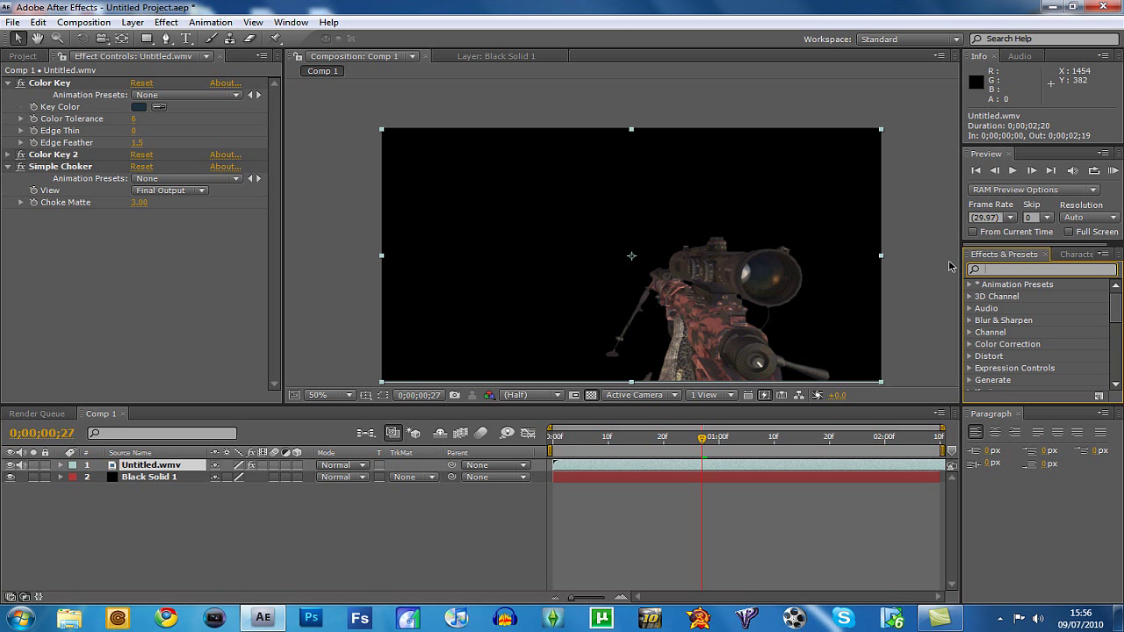
type("find")
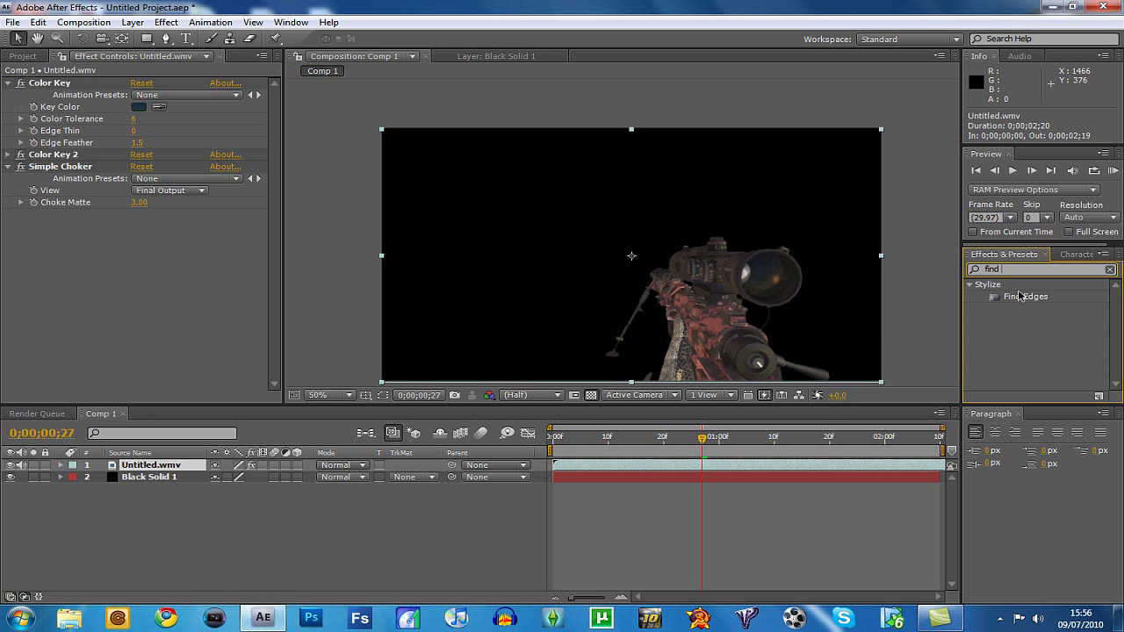
Apply Find Edges to the footage with Blend With Original at 18%
left_click_drag(1018, 296, 158, 465)
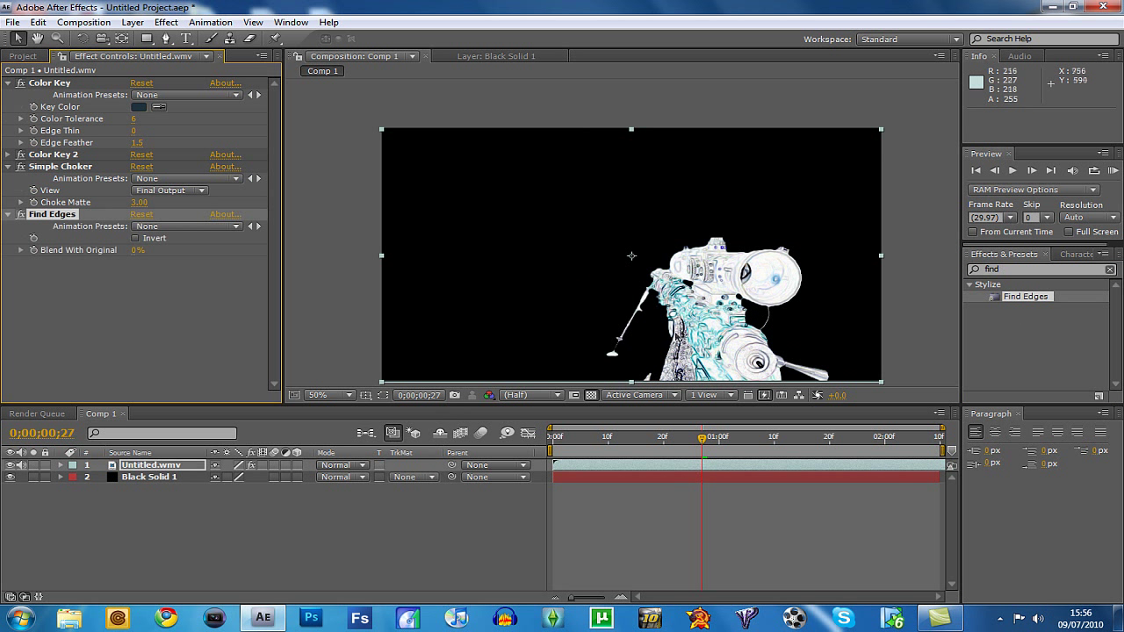
left_click(356, 274)
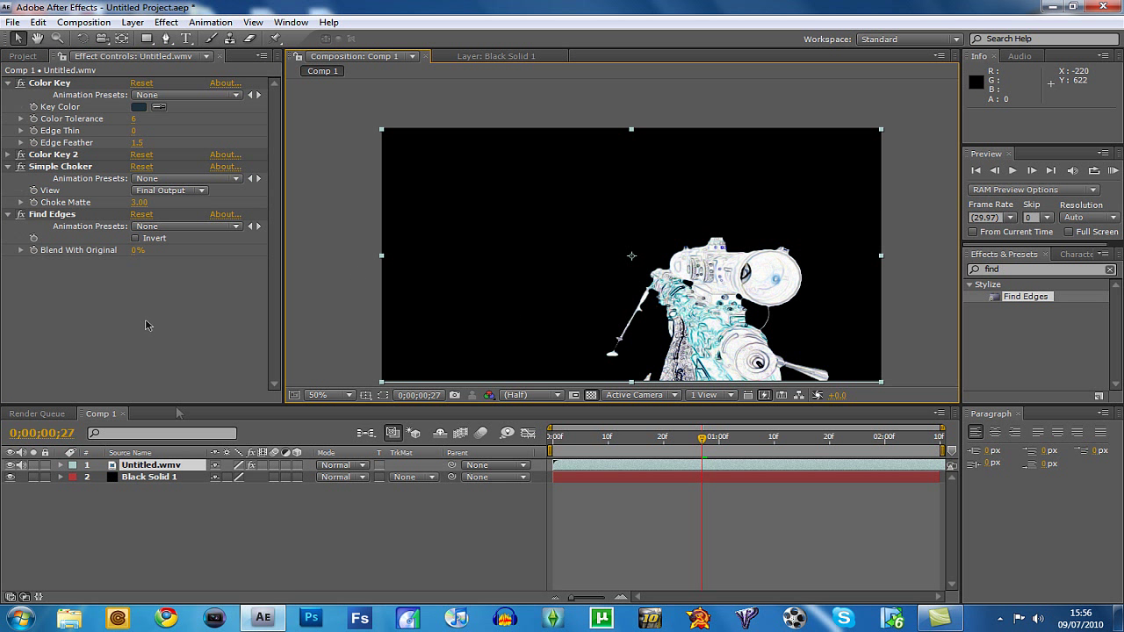
left_click_drag(132, 255, 148, 255)
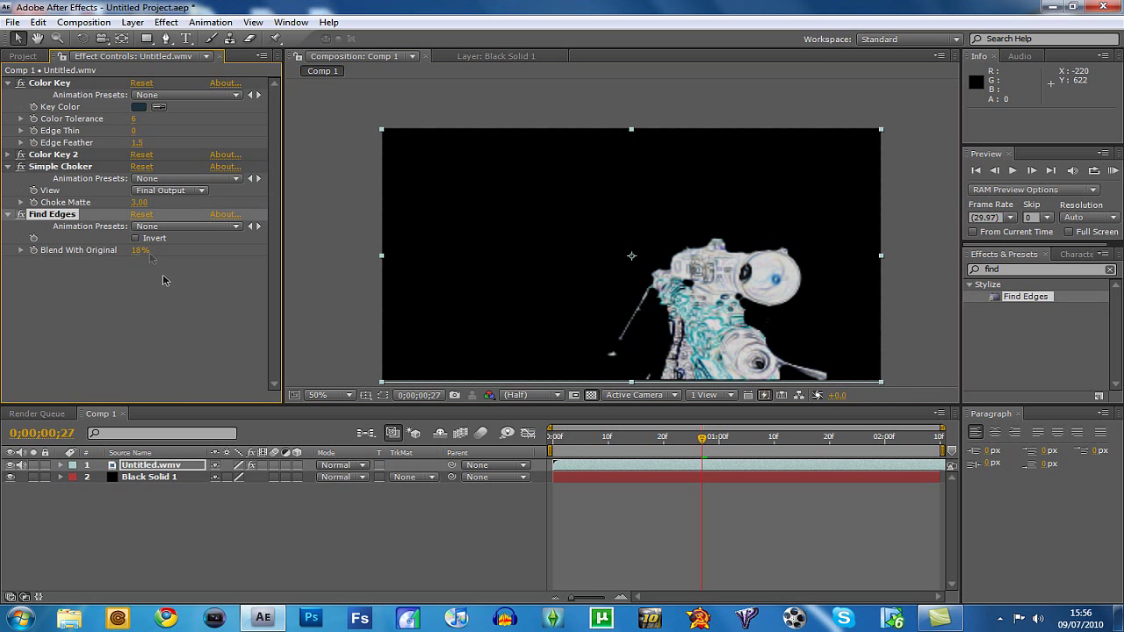
left_click(351, 318)
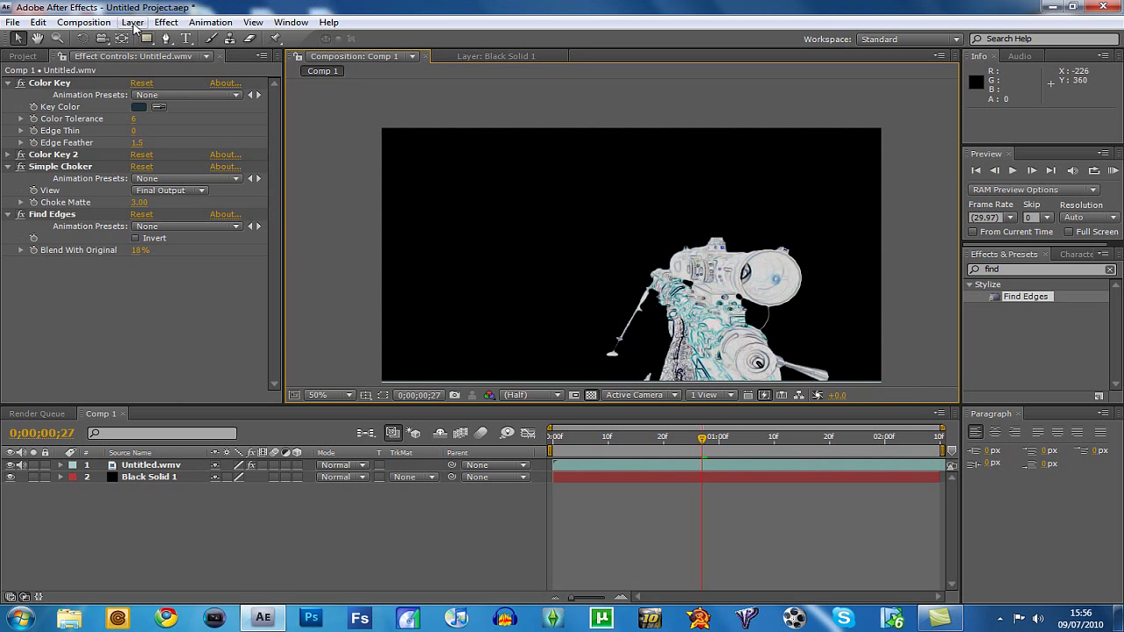
Add a CC Toner effect to the sniper footage
left_click(166, 22)
left_click(127, 467)
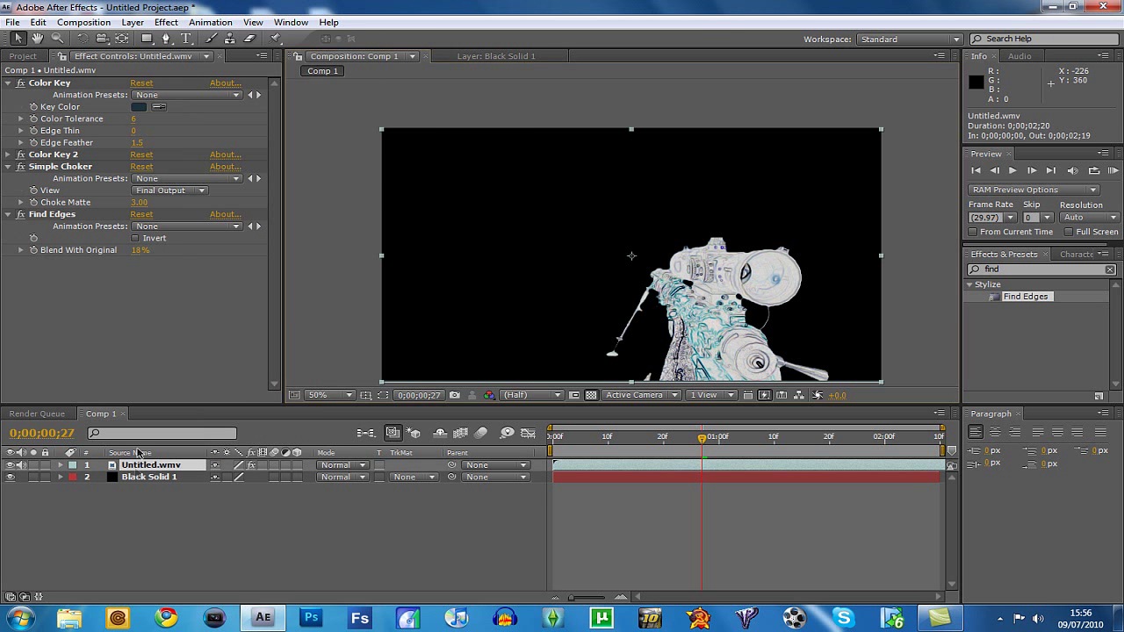
left_click(166, 22)
mouse_move(211, 22)
mouse_move(166, 22)
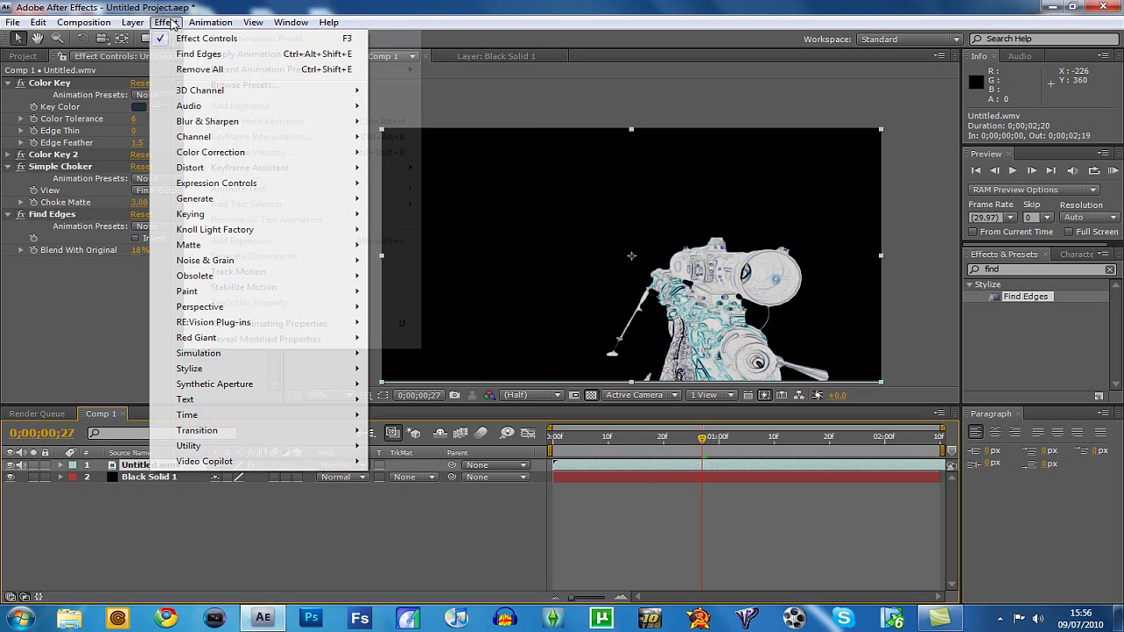
mouse_move(273, 154)
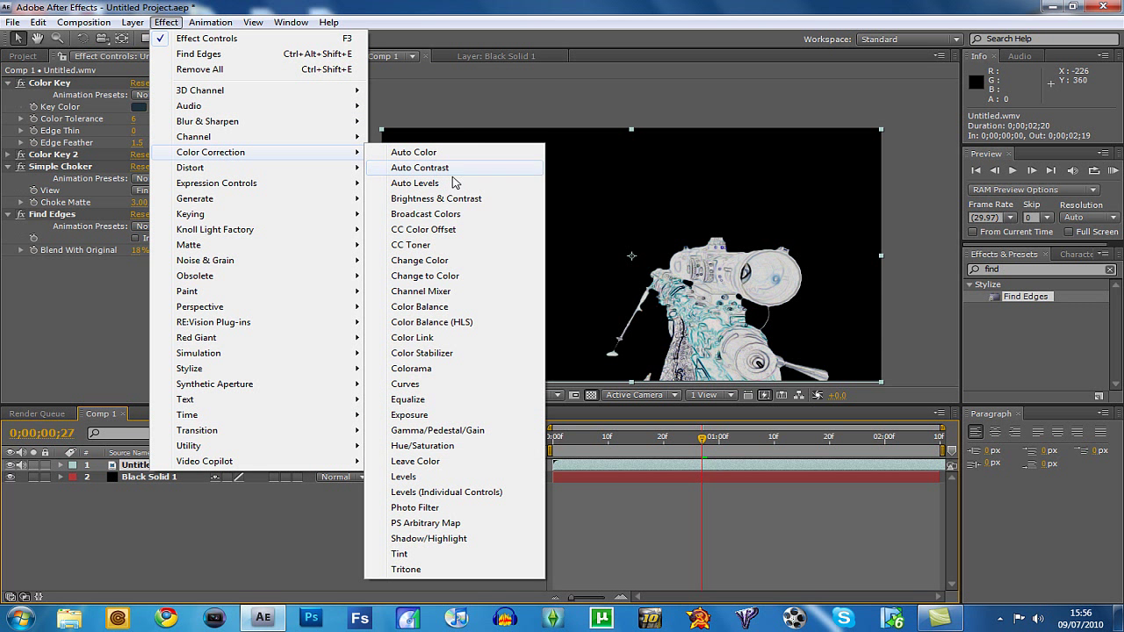
left_click(482, 245)
Set CC Toner Highlights to black and Midtones to teal (008798), then preview the clip
left_click(139, 286)
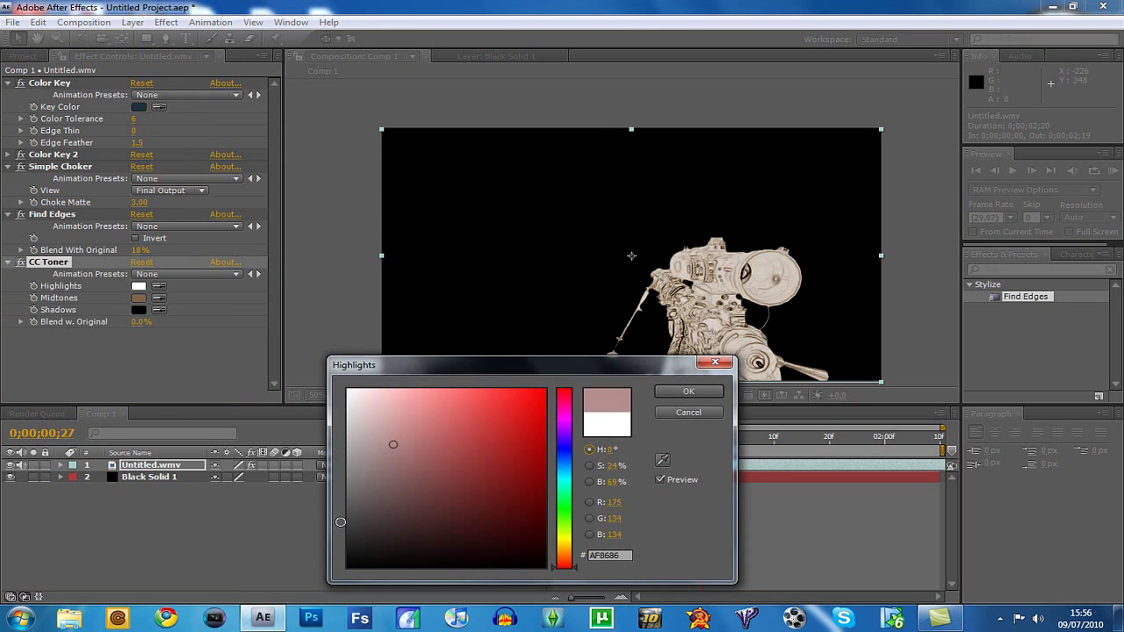
left_click(688, 392)
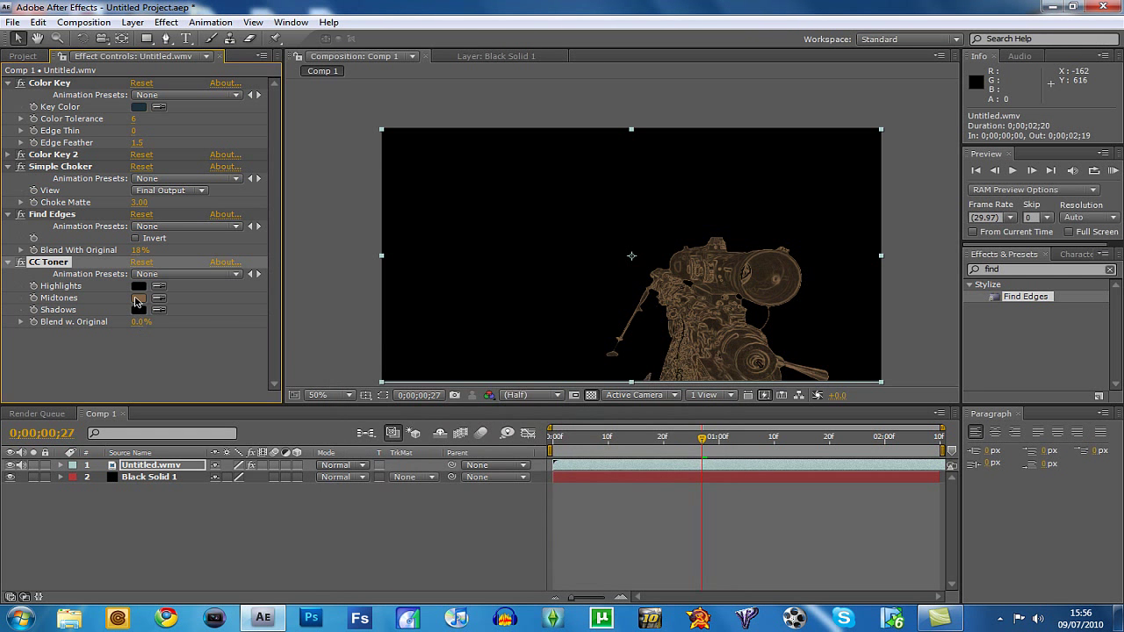
left_click(139, 298)
left_click_drag(569, 477, 564, 488)
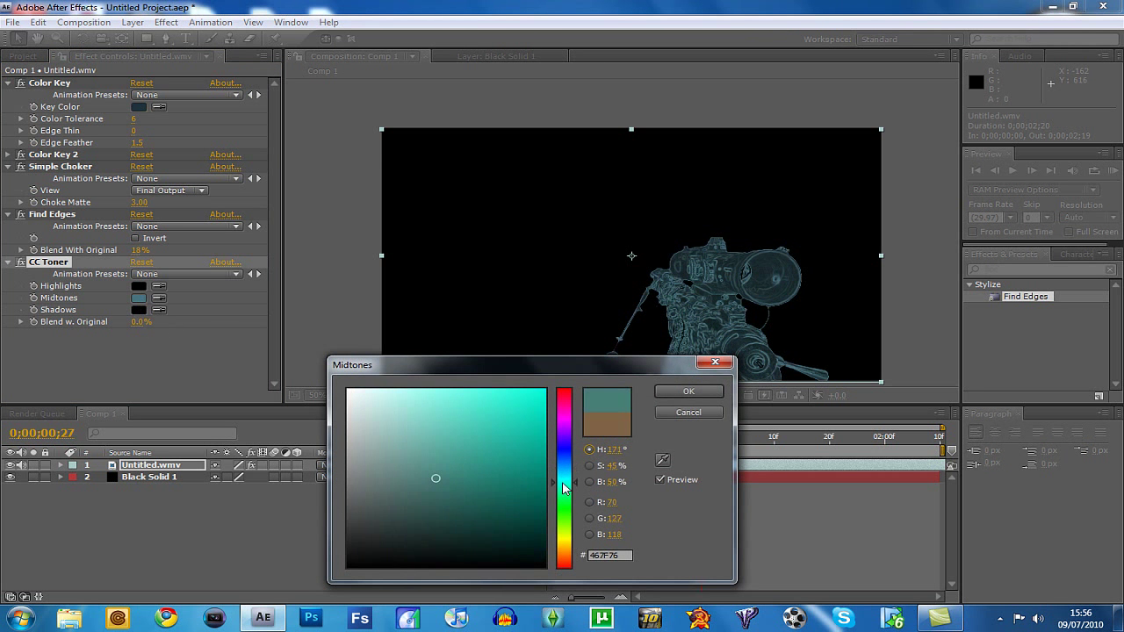
left_click_drag(513, 442, 570, 338)
mouse_move(525, 384)
left_mouse_down()
mouse_move(519, 420)
mouse_move(566, 433)
left_mouse_up()
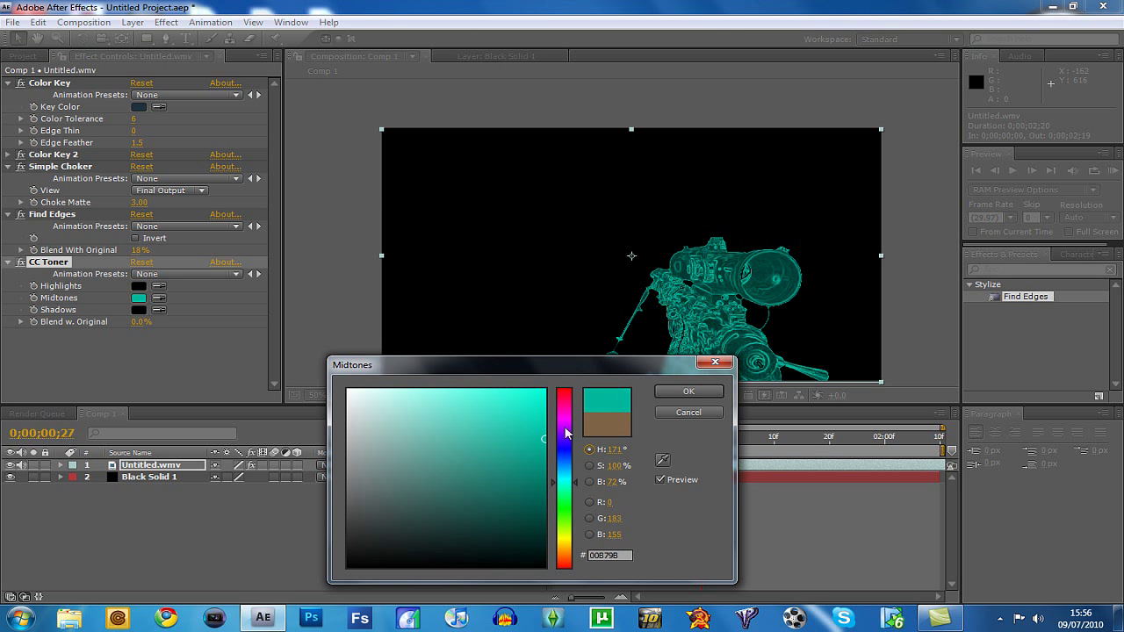
left_click(689, 391)
key("space")
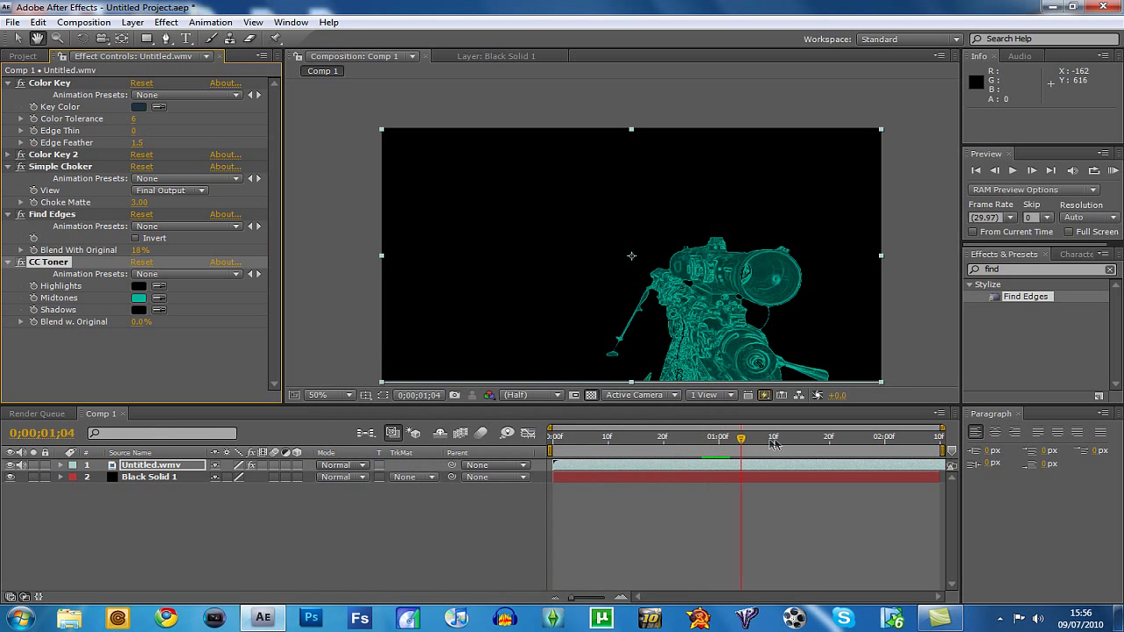
left_click_drag(773, 444, 829, 443)
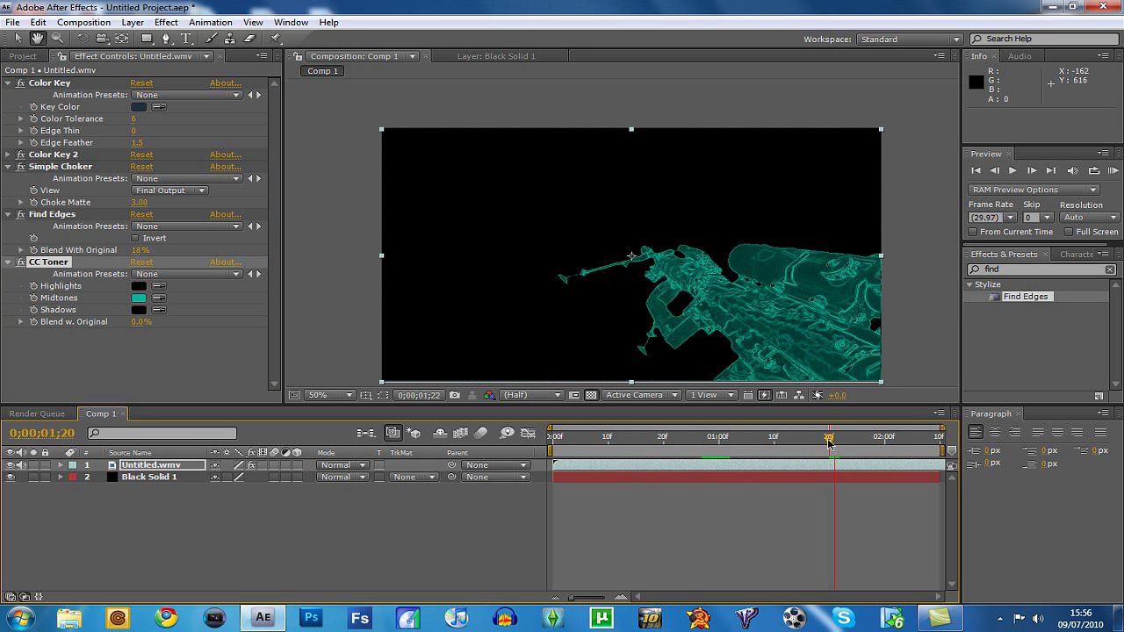
key("space")
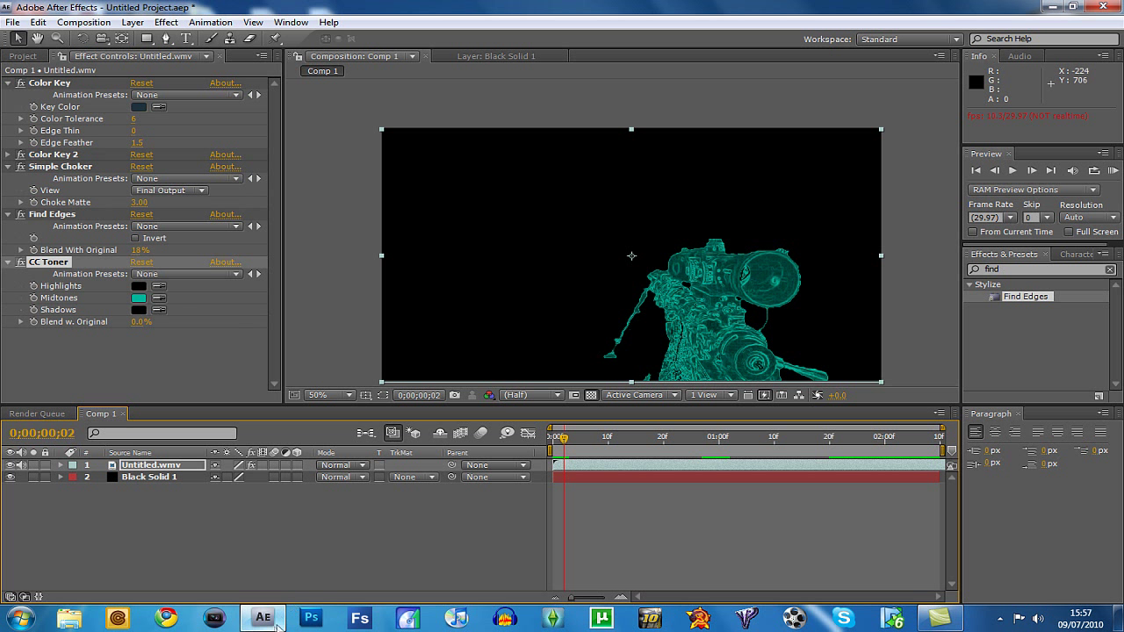
left_click_drag(702, 438, 538, 445)
left_click_drag(669, 440, 746, 437)
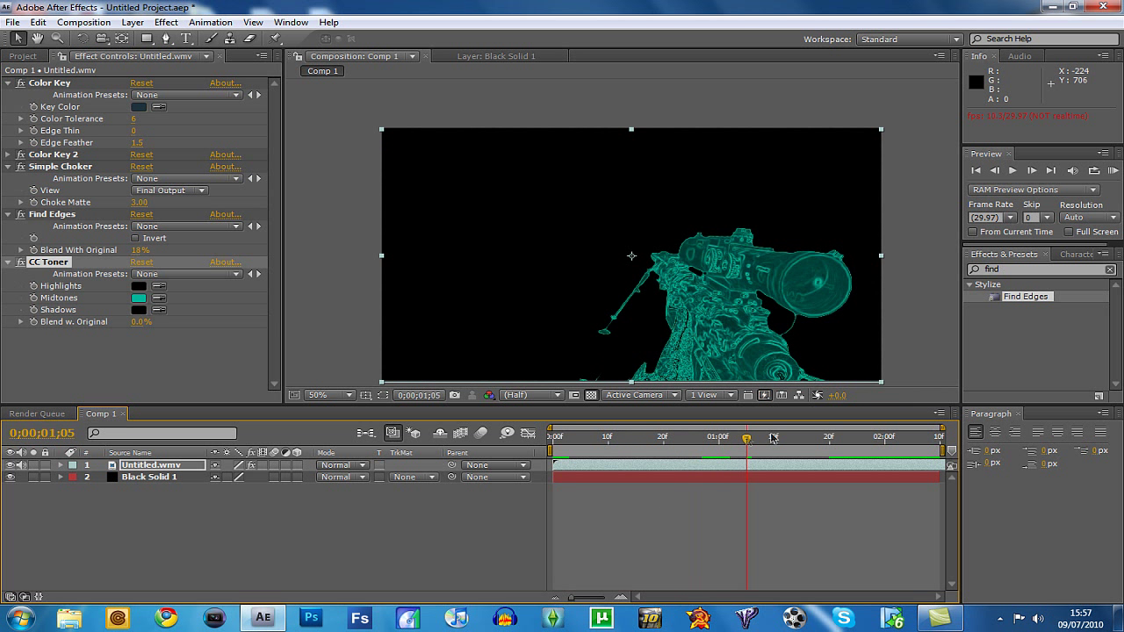
left_click(846, 452)
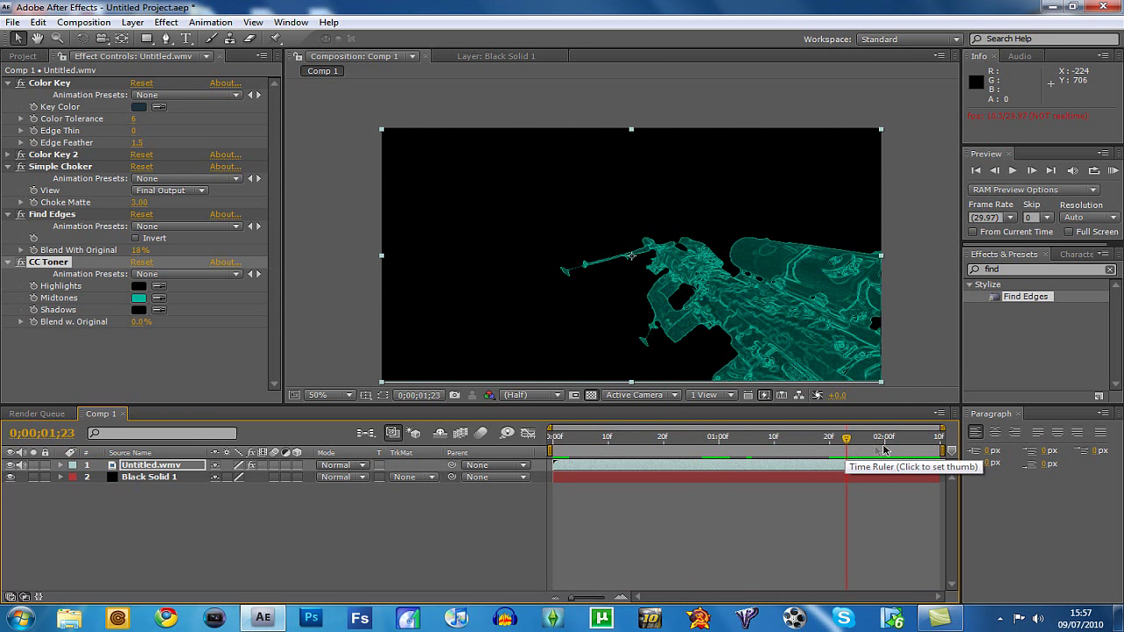
left_click(885, 449)
key("space")
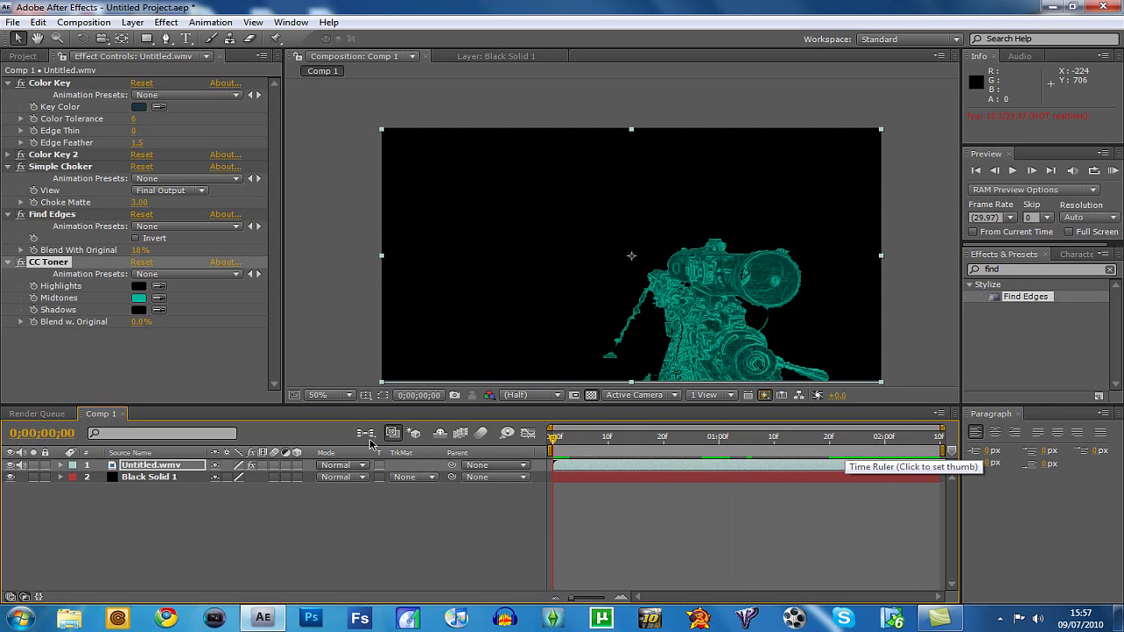
left_click(580, 439)
left_click(557, 439)
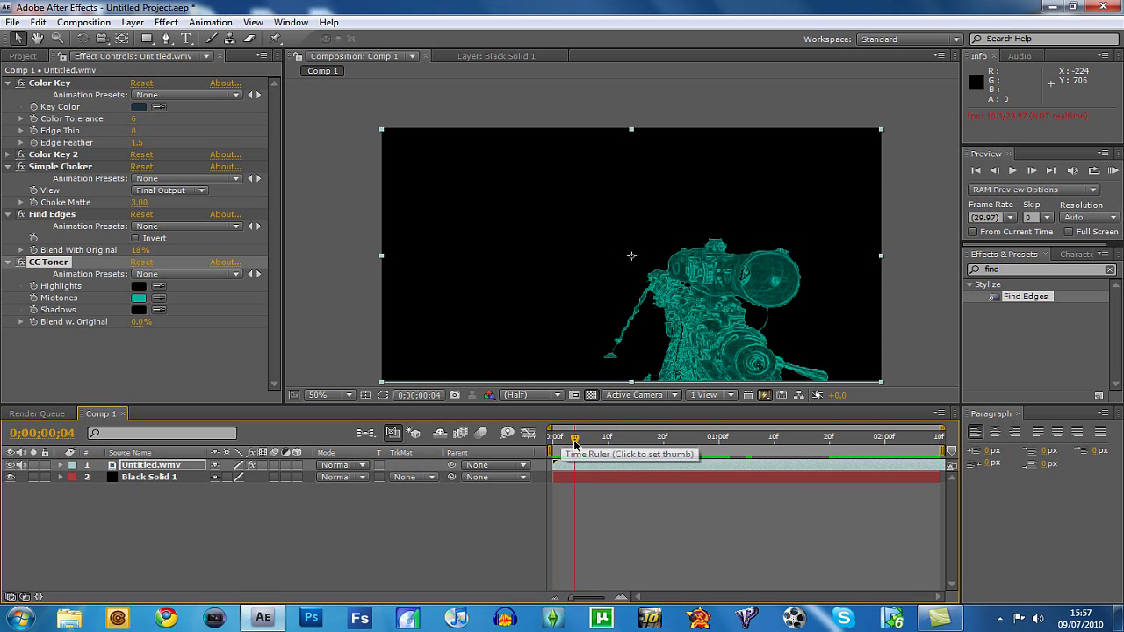
left_click(636, 437)
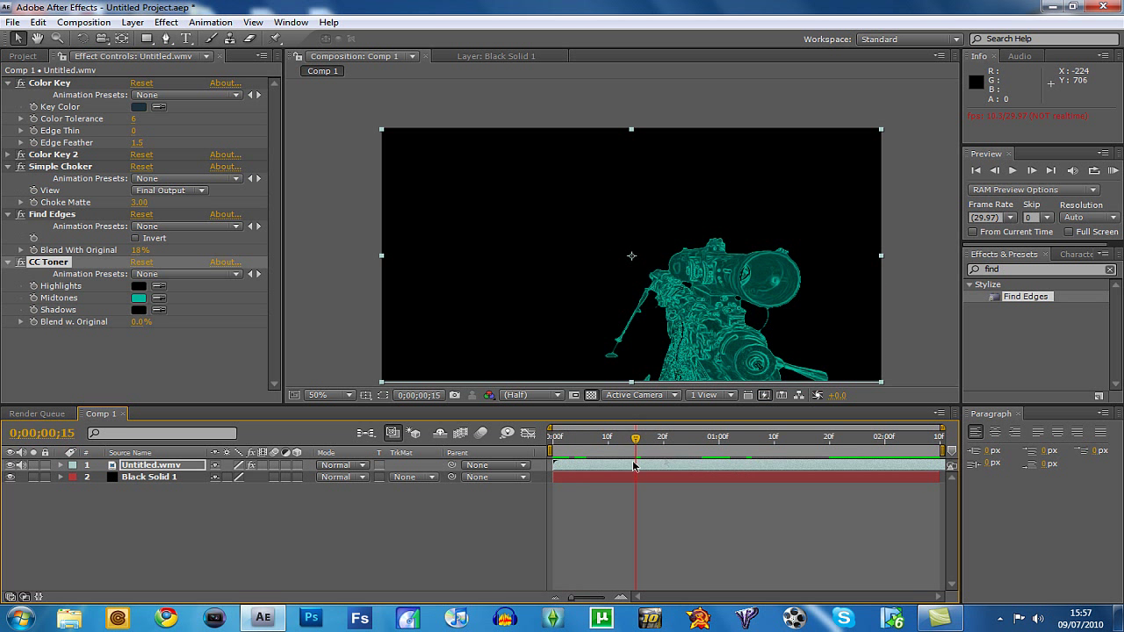
left_click(604, 446)
left_click(619, 444)
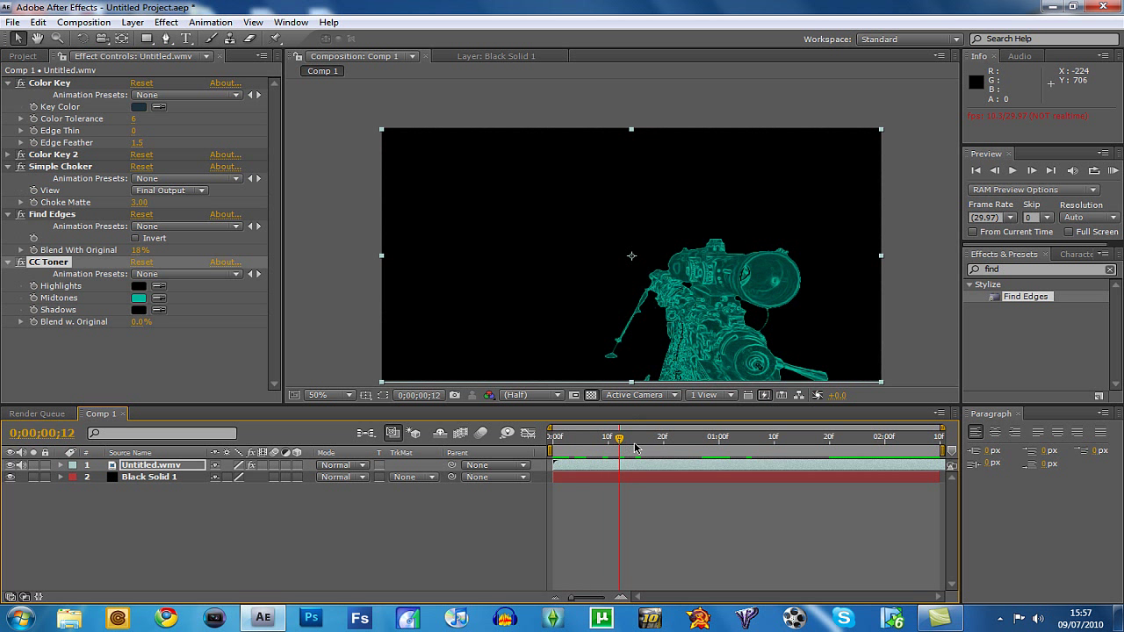
left_click(667, 443)
left_click(652, 442)
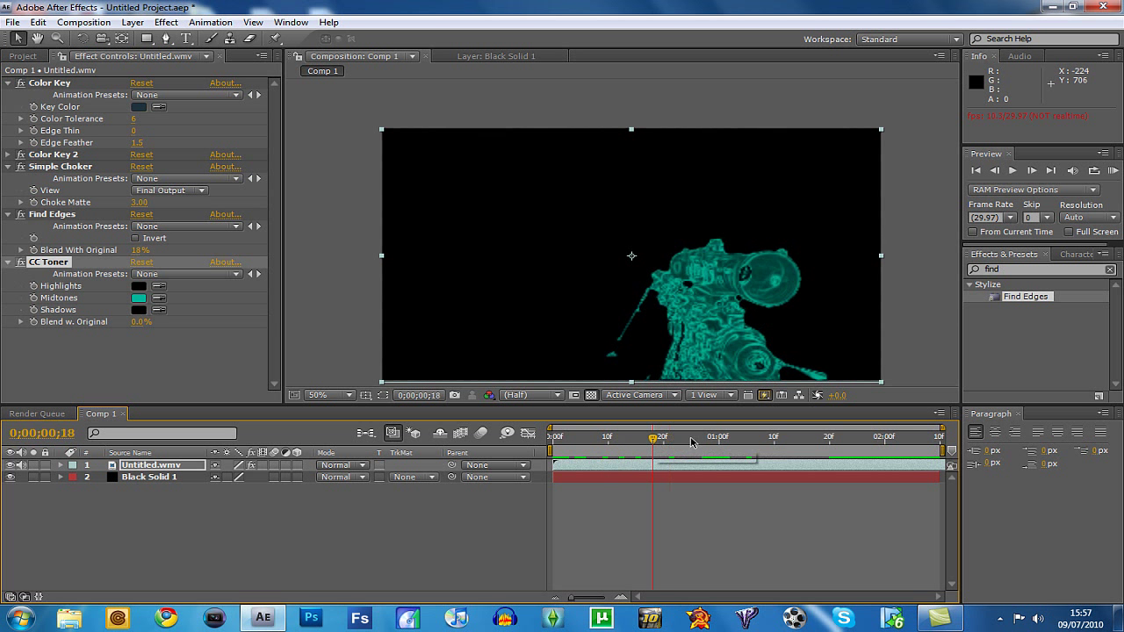
left_click(685, 442)
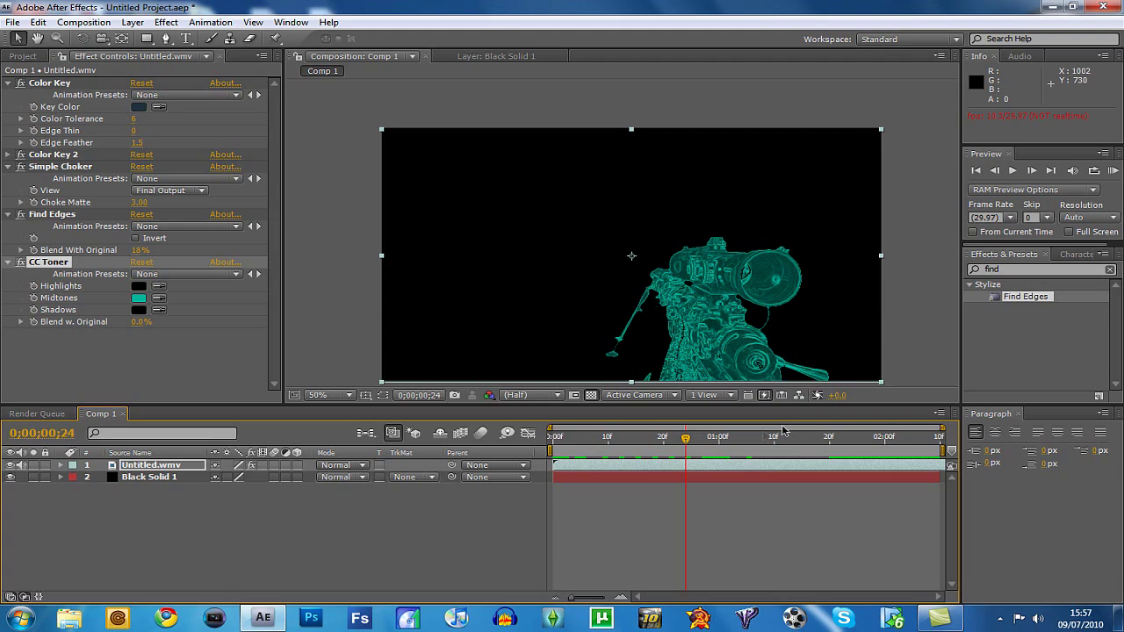
left_click_drag(771, 439, 808, 441)
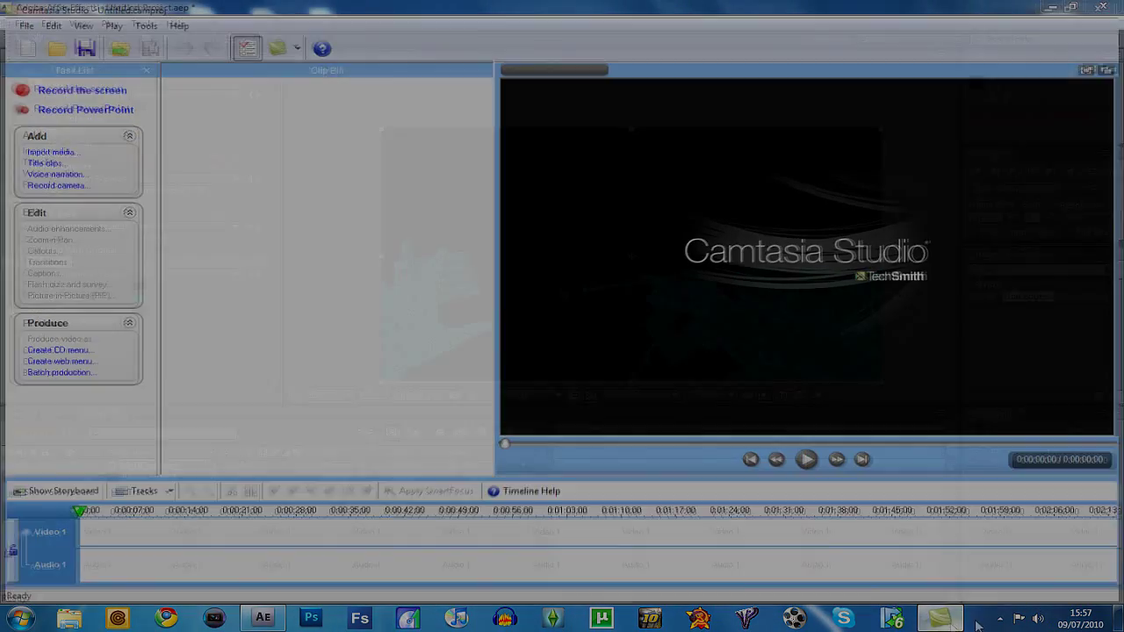
left_click(999, 620)
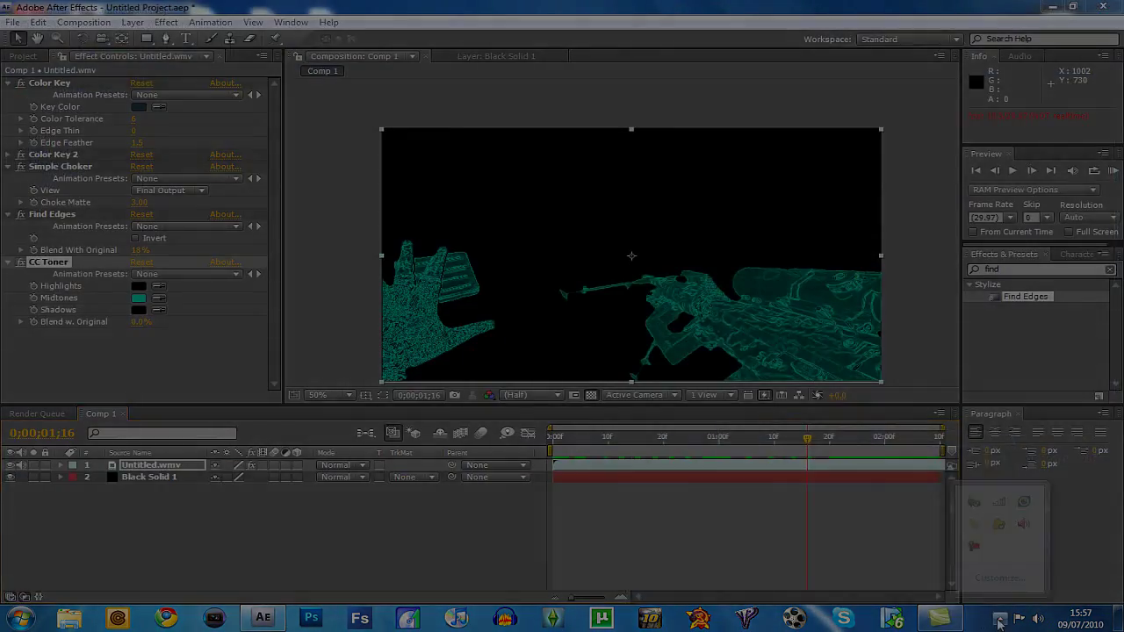
left_click(973, 546)
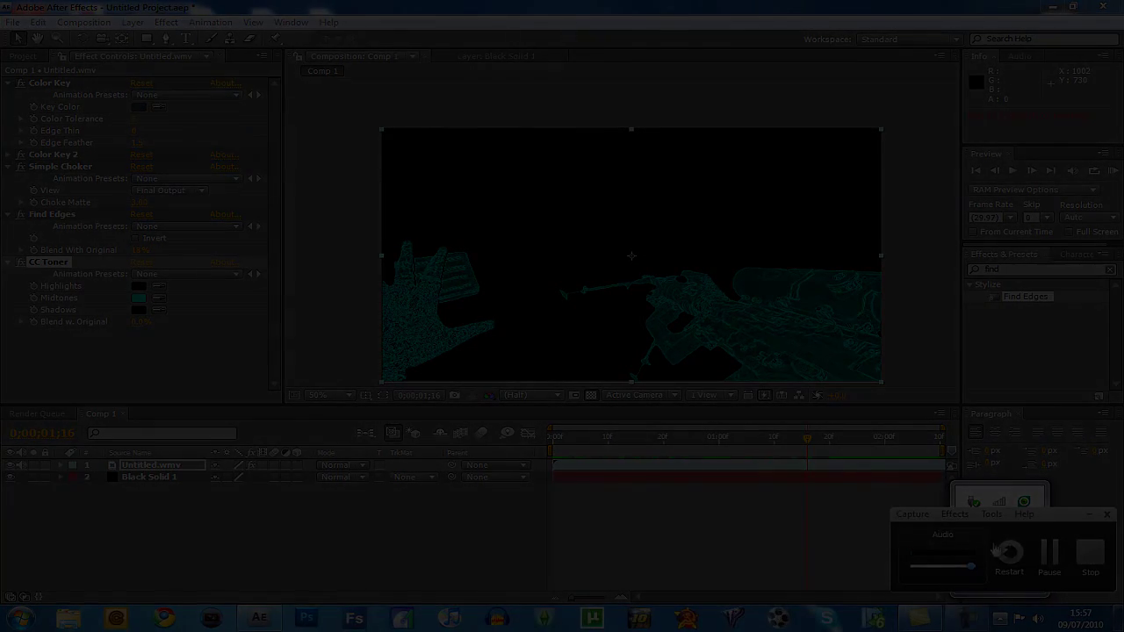